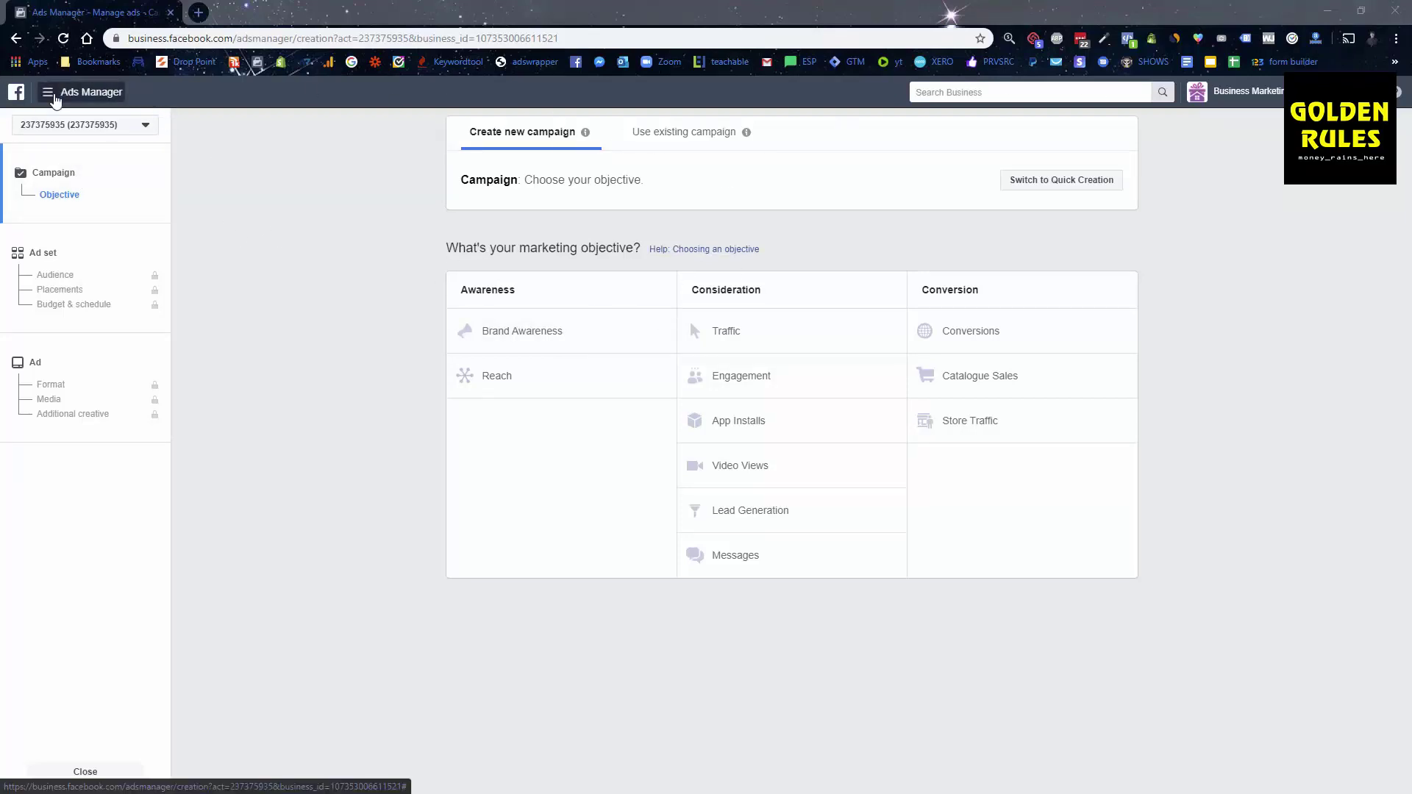
click(103, 92)
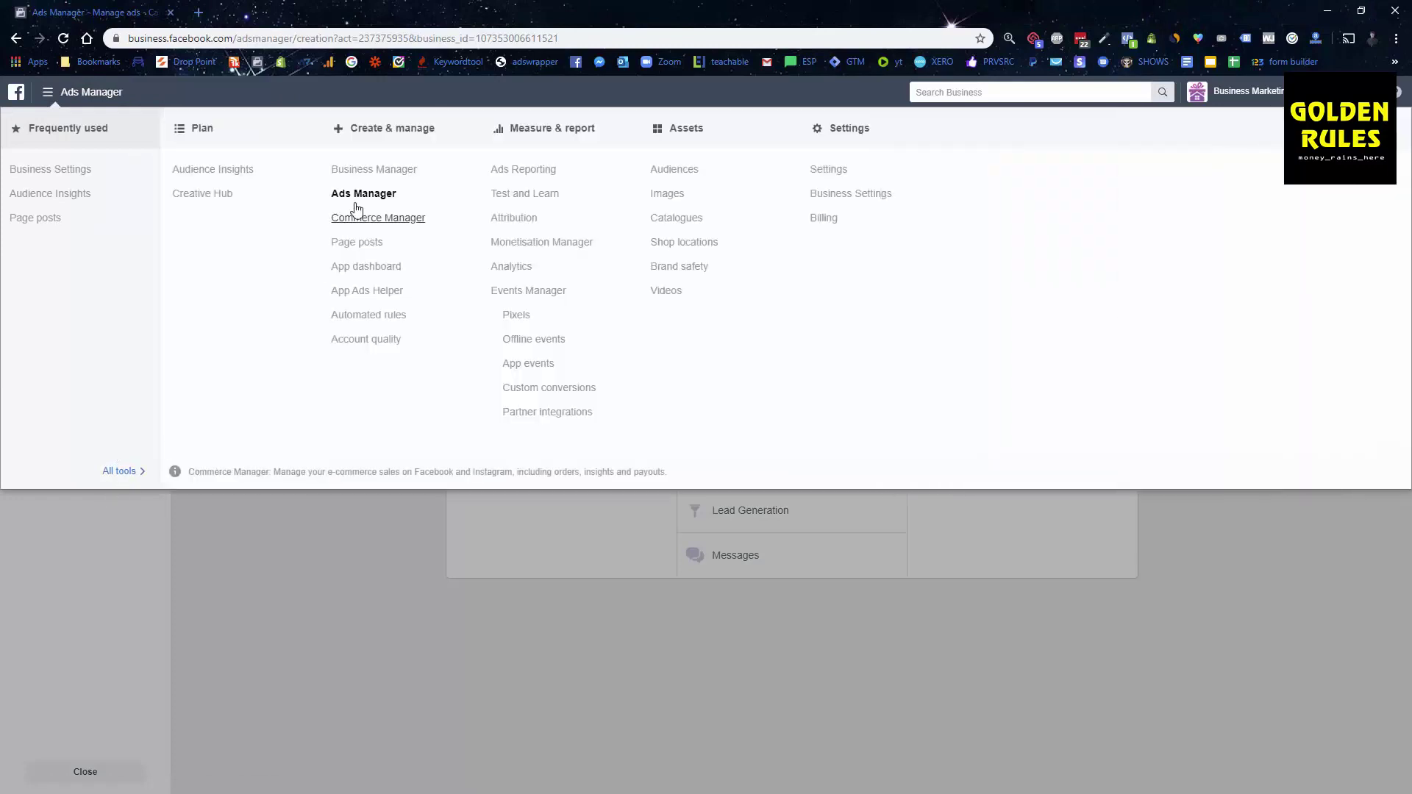
click(363, 193)
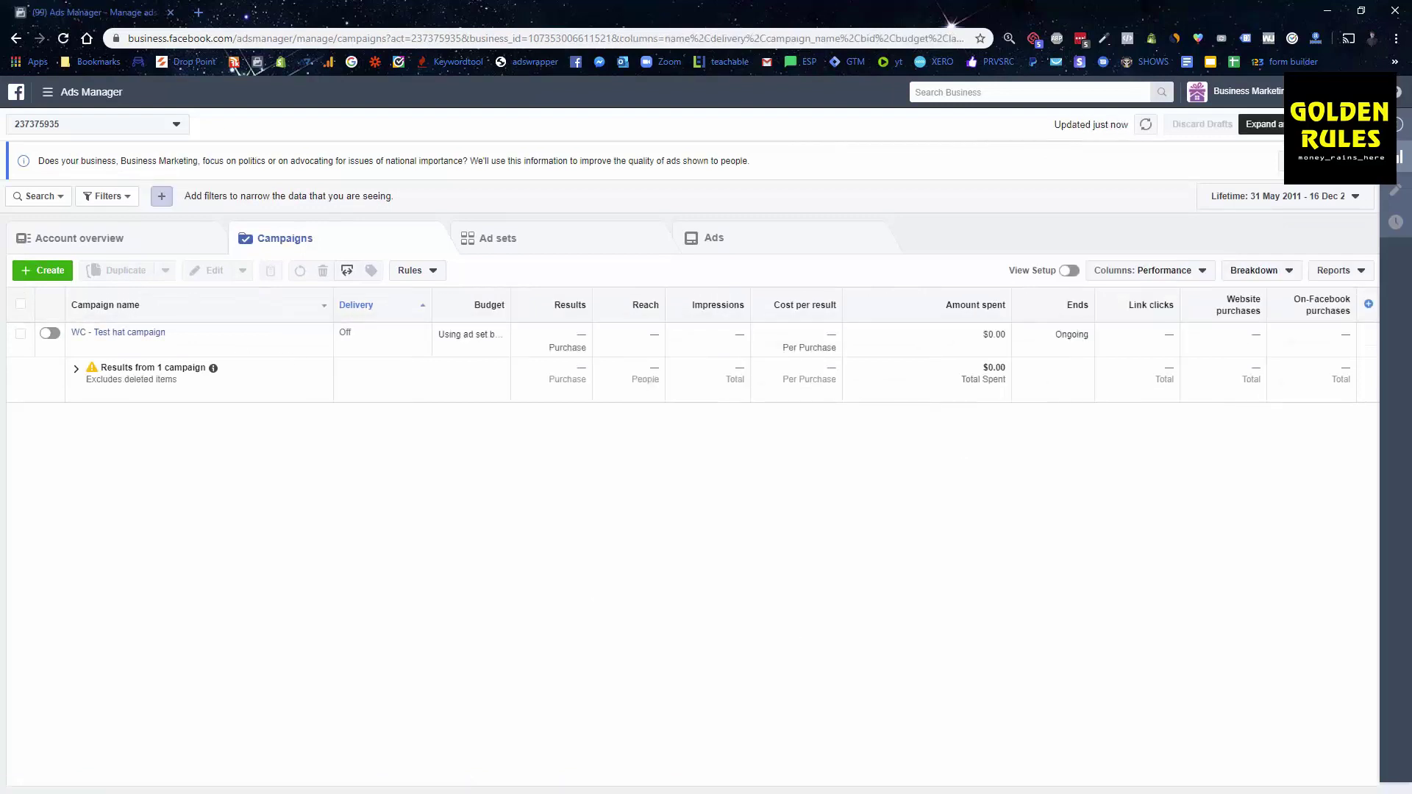
click(1317, 156)
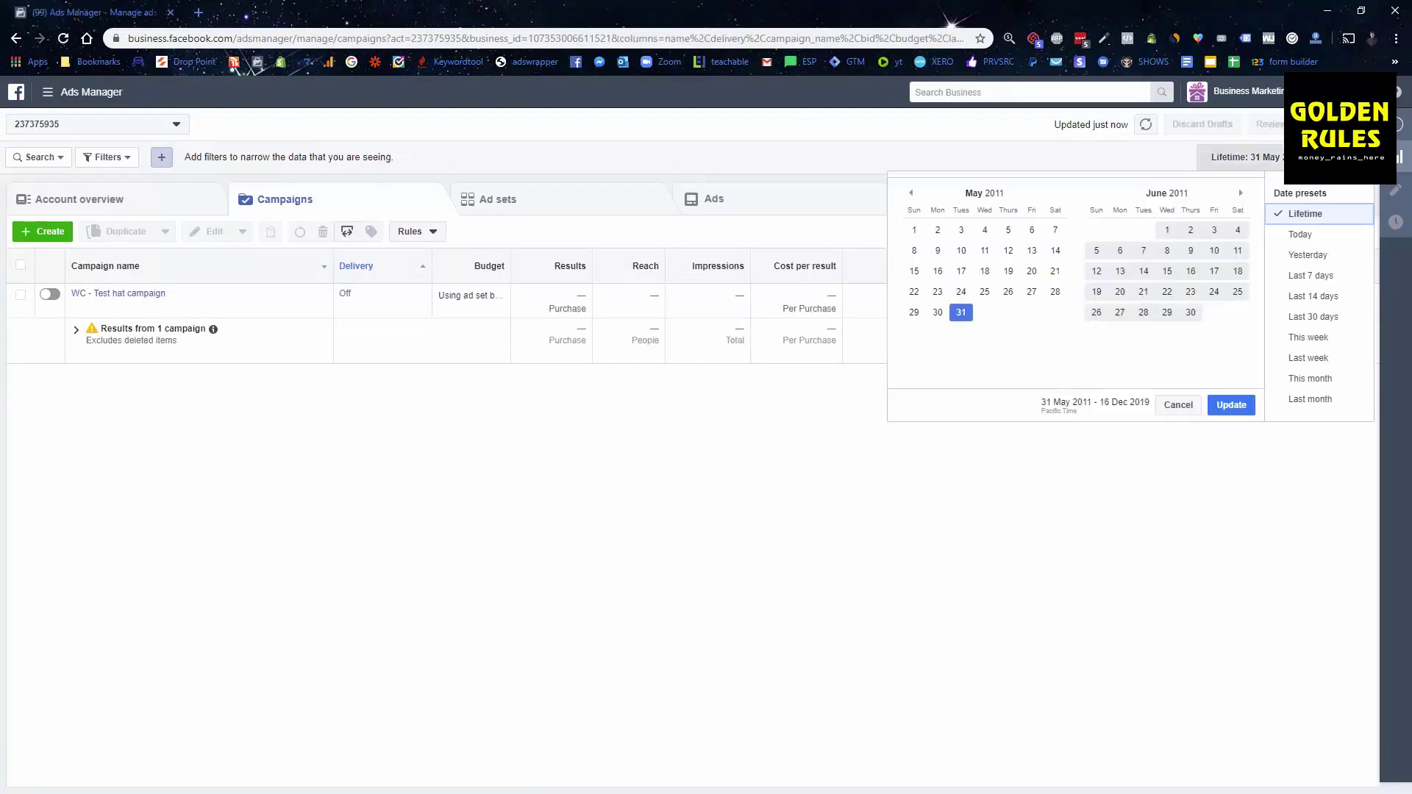
click(1300, 234)
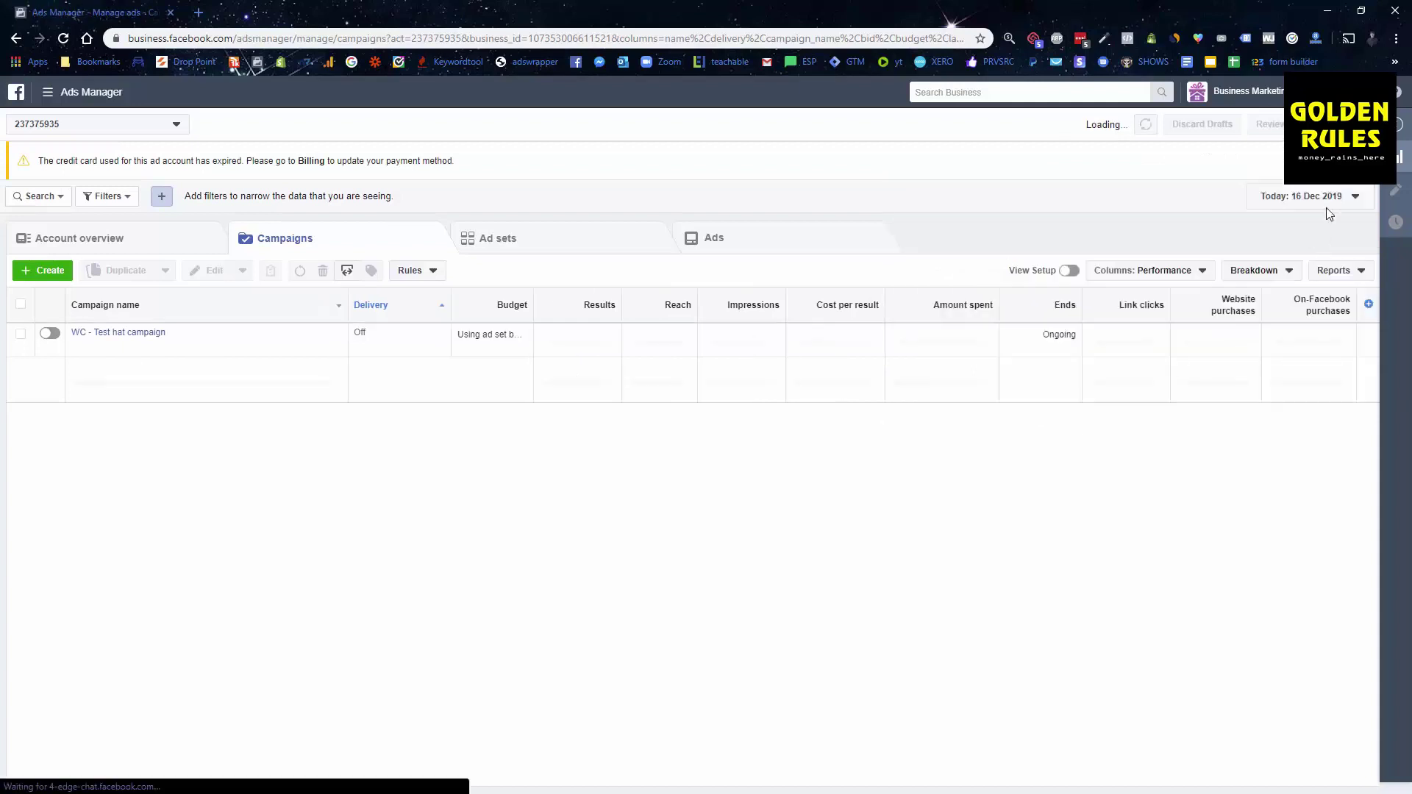
click(1321, 197)
click(1304, 252)
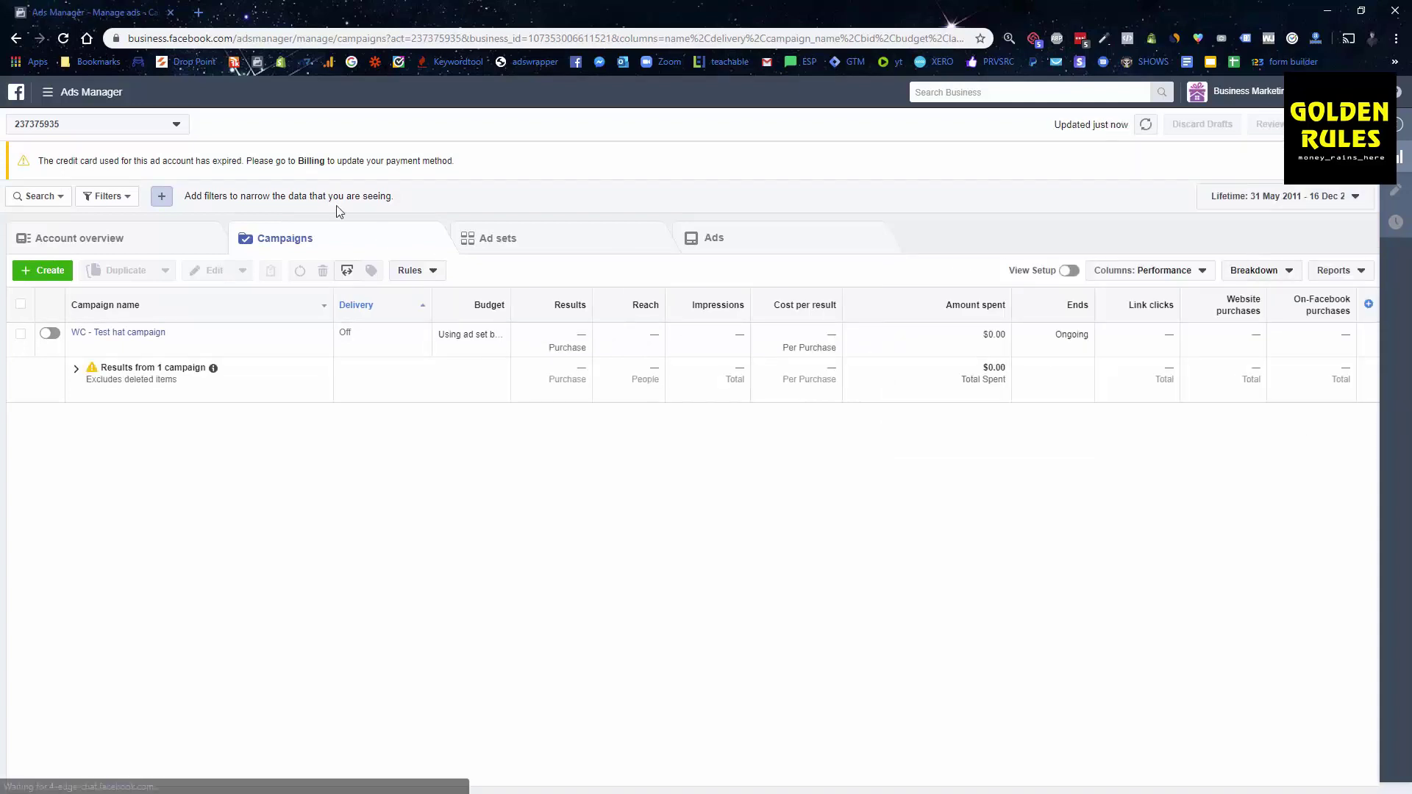
click(41, 271)
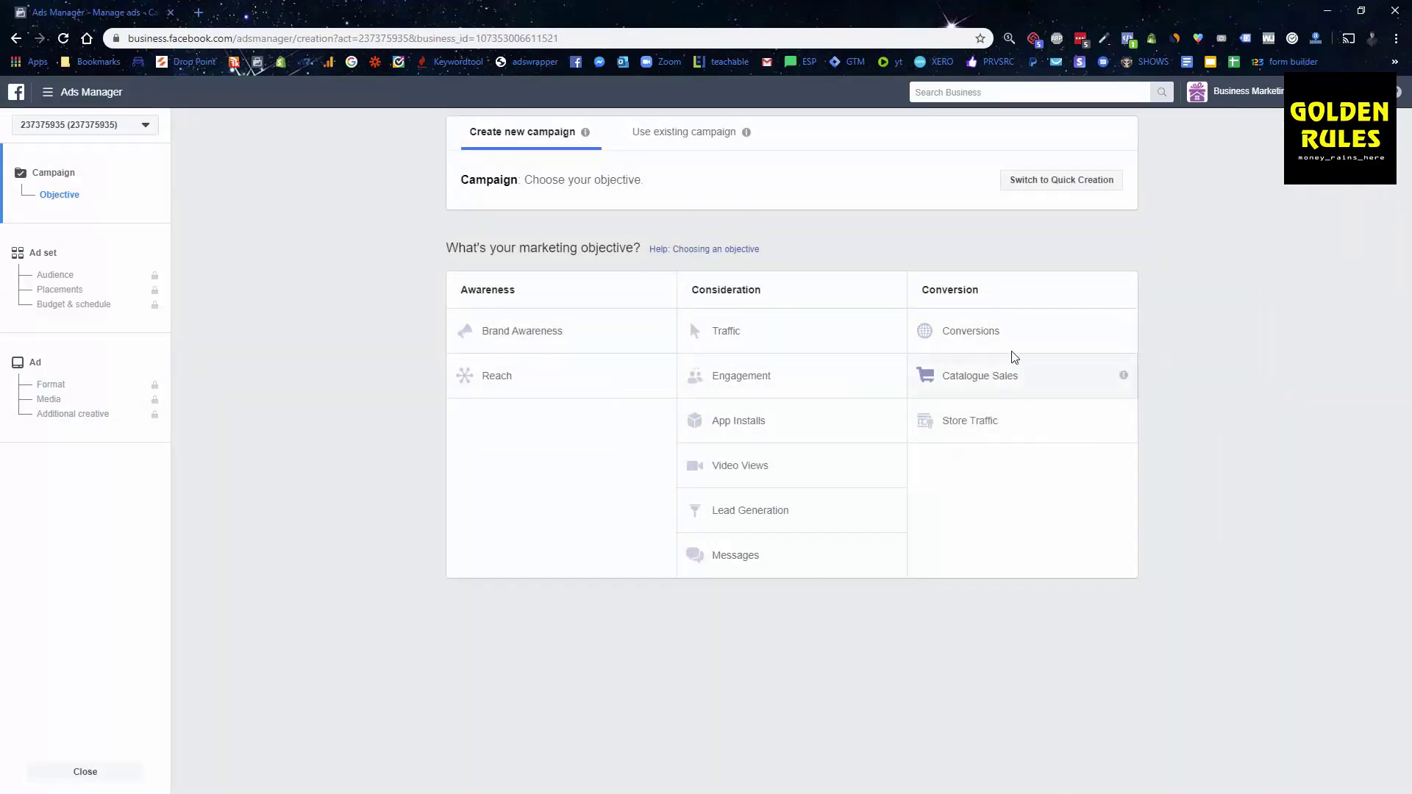
Step: Pick the Conversions objective, name the campaign 'Blend4Life Campaign', and continue to the ad set
click(1001, 332)
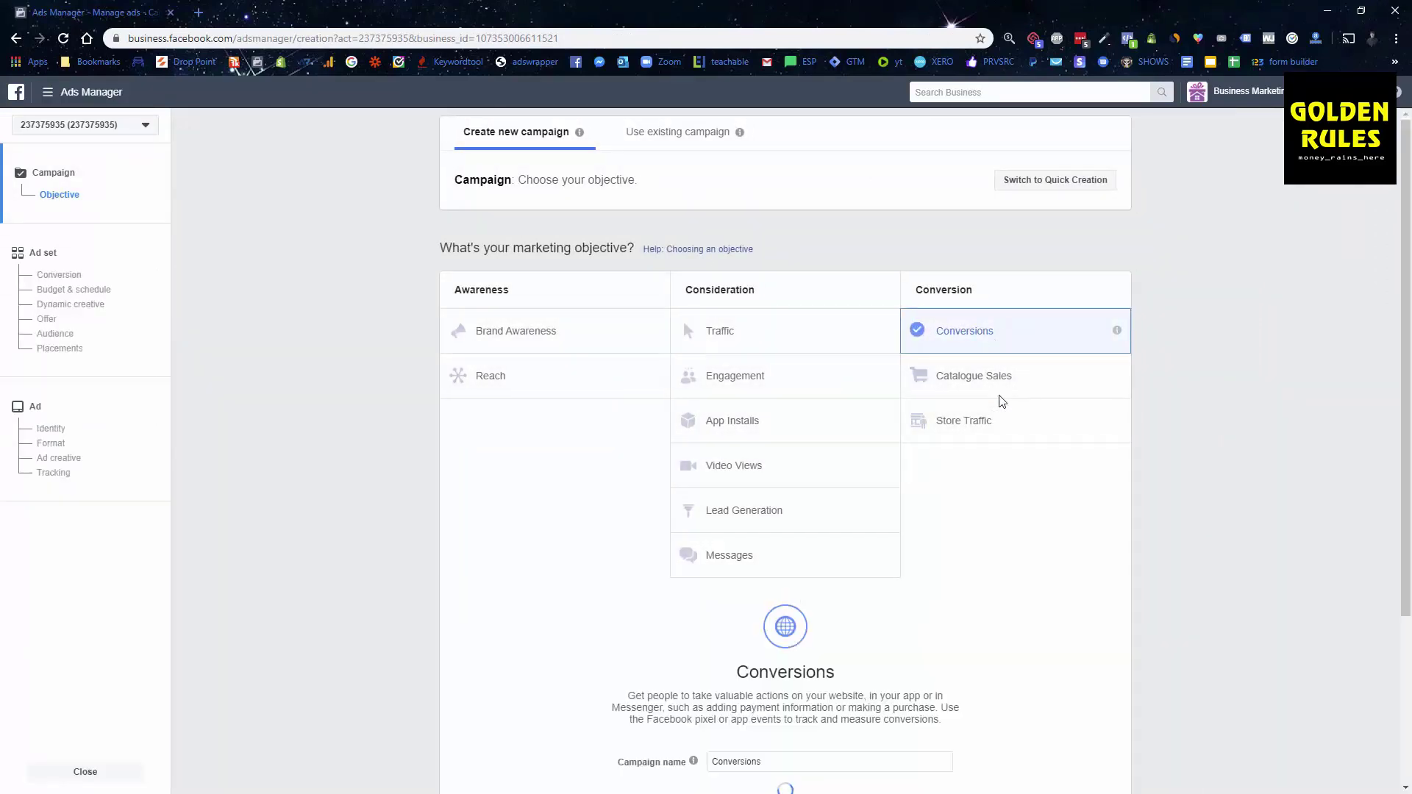
click(758, 674)
drag(760, 681, 556, 660)
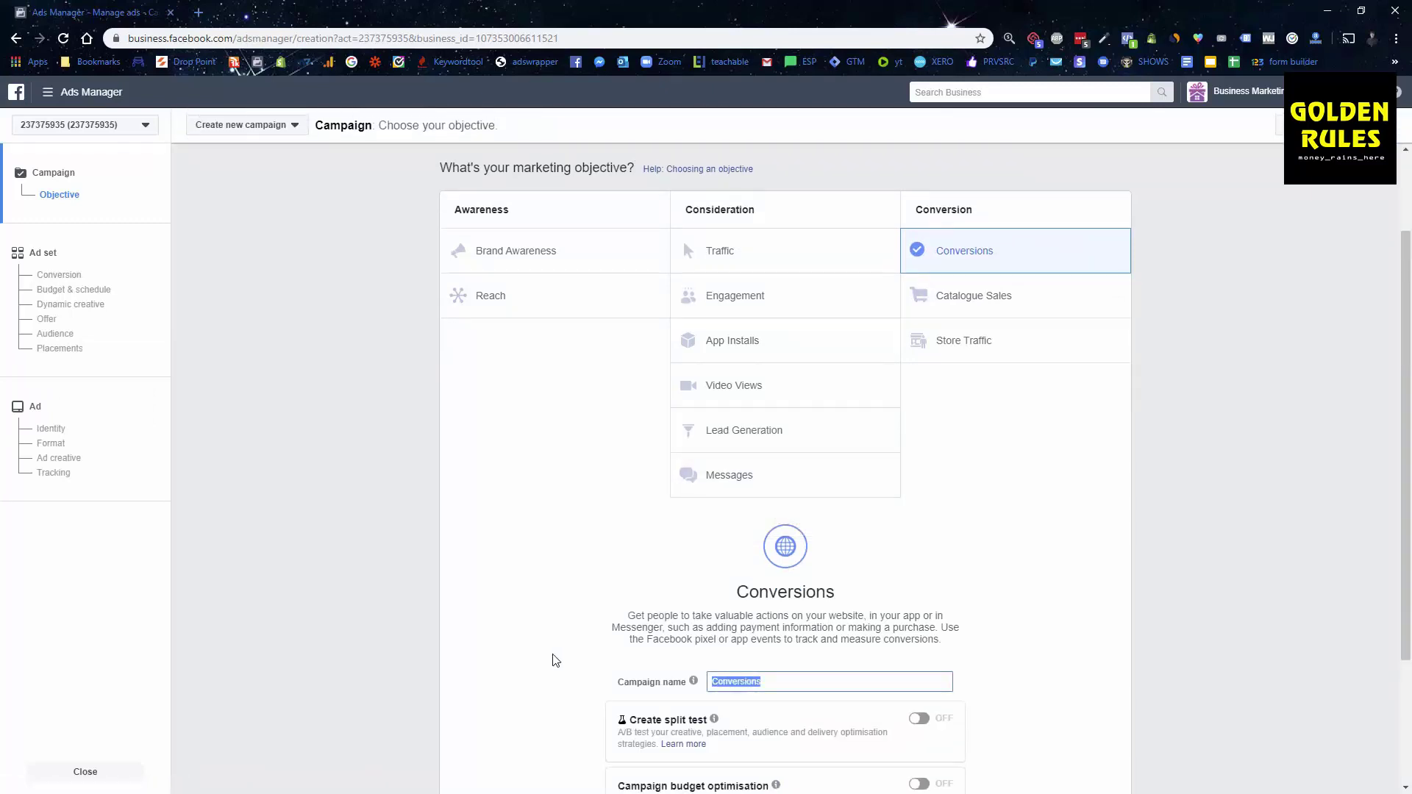
text(Blend4Life Campaign)
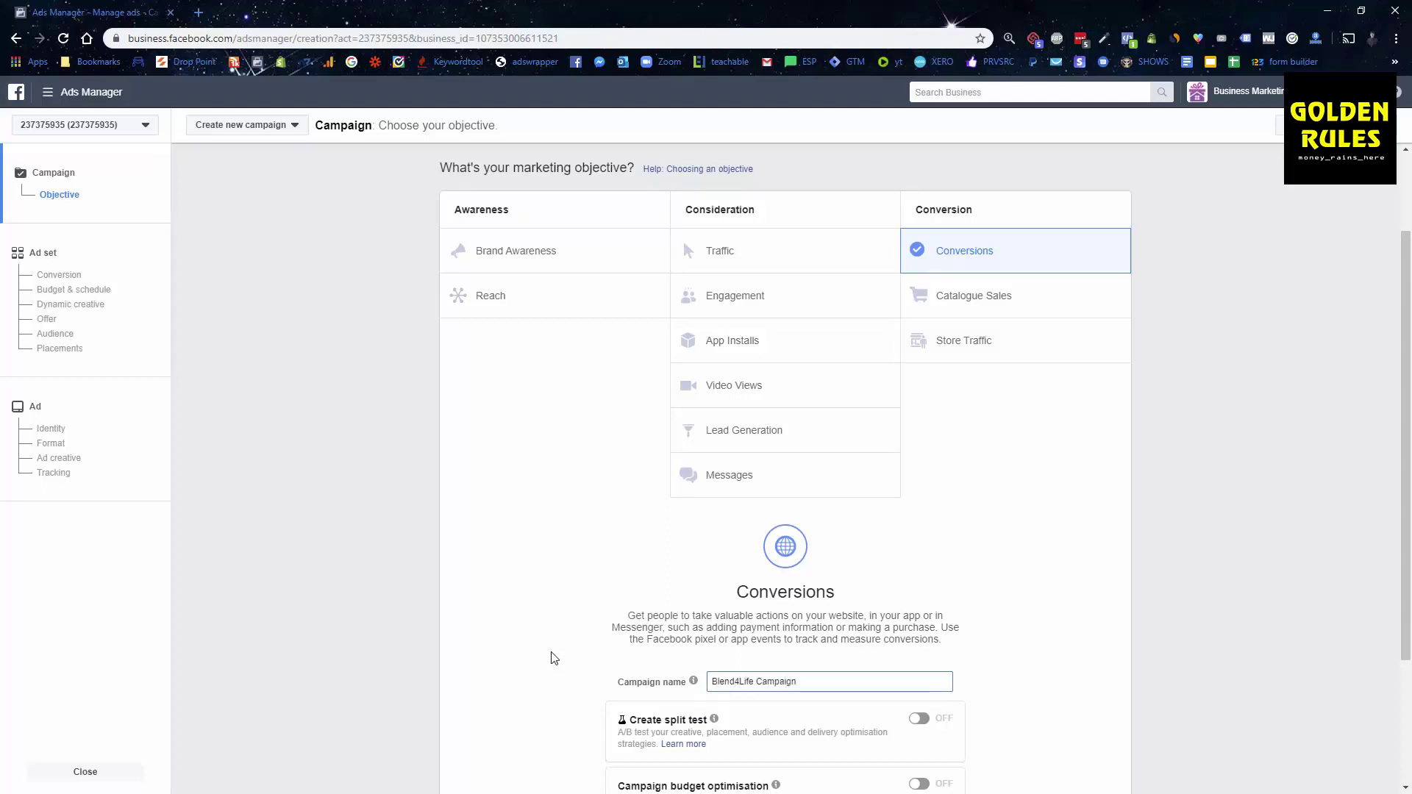
scroll(559, 655, down, 3)
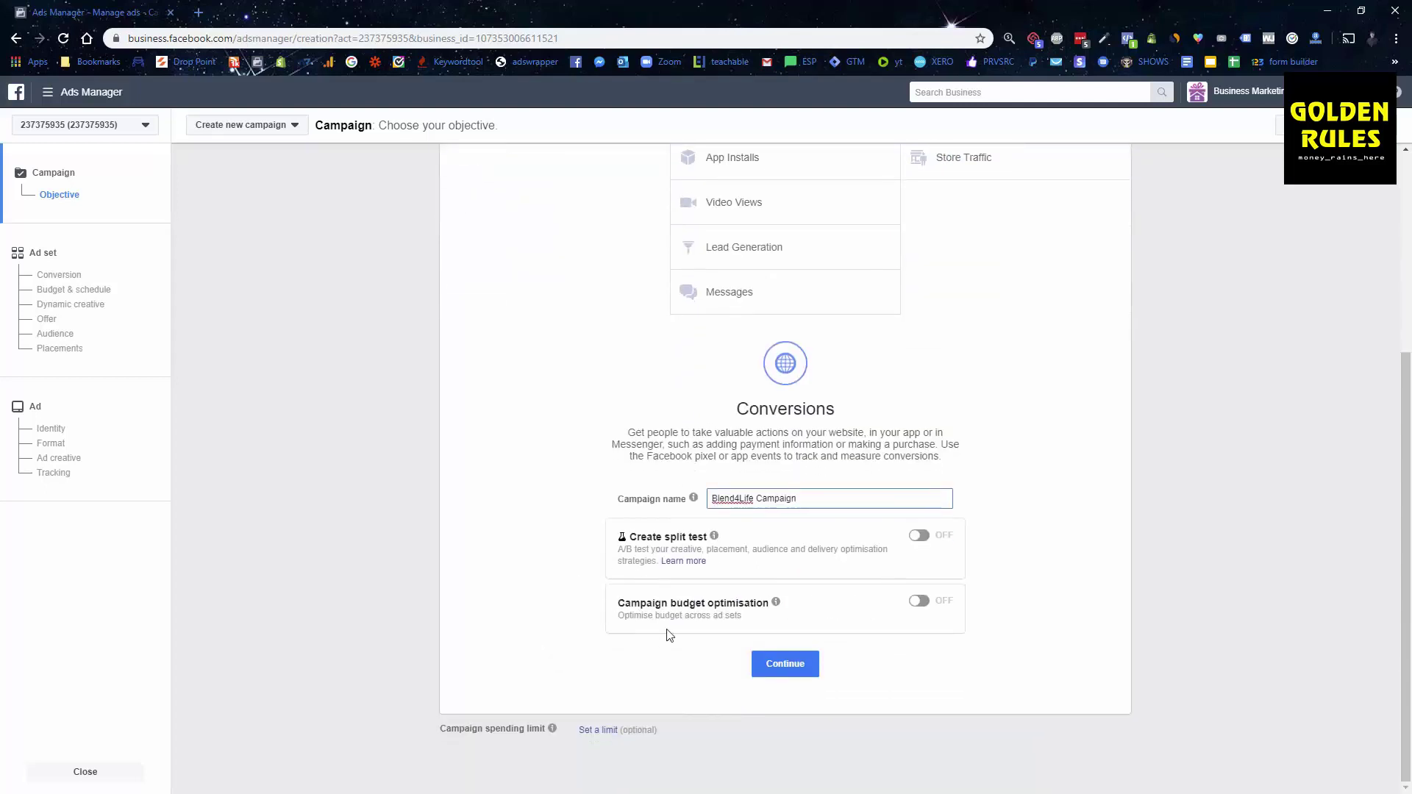
drag(634, 537, 717, 537)
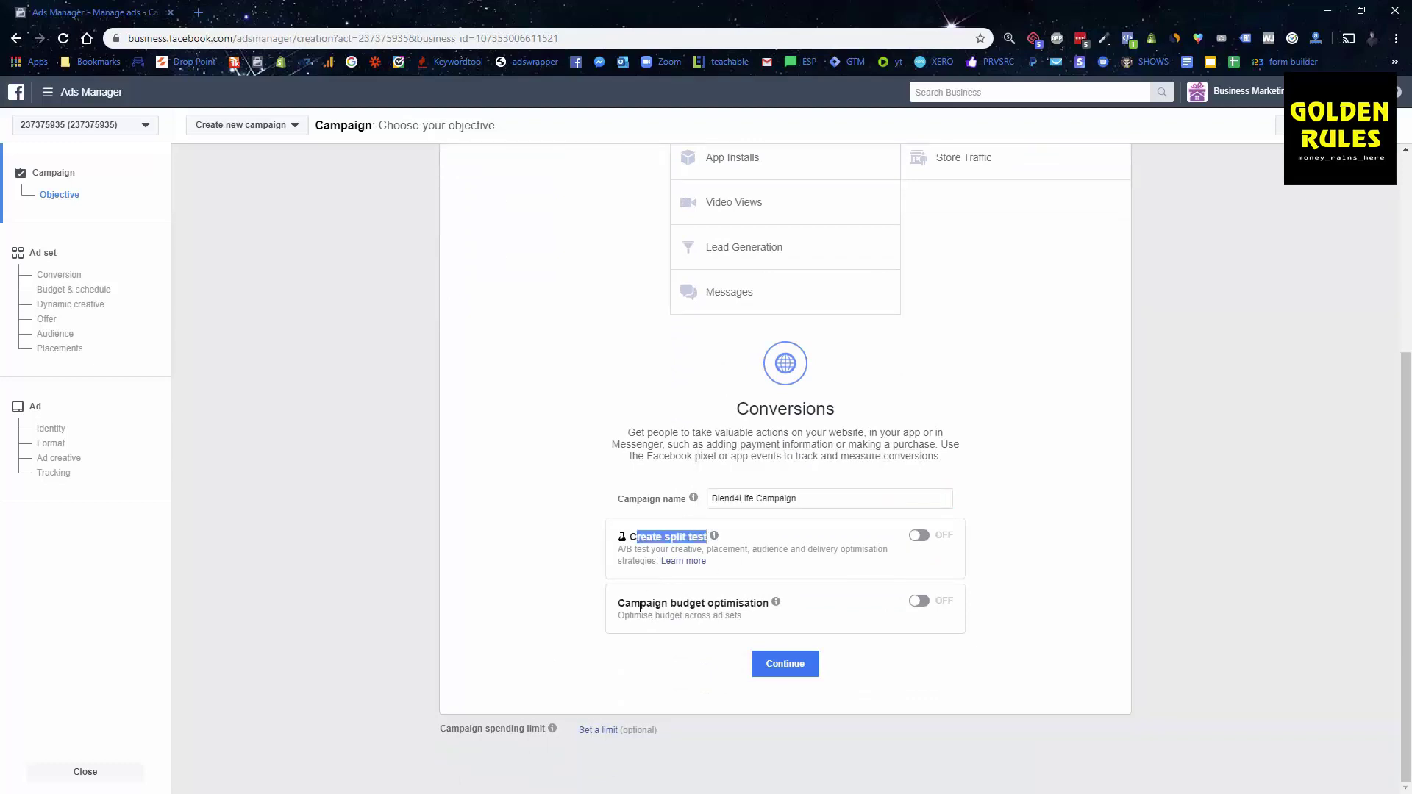
drag(641, 603, 763, 604)
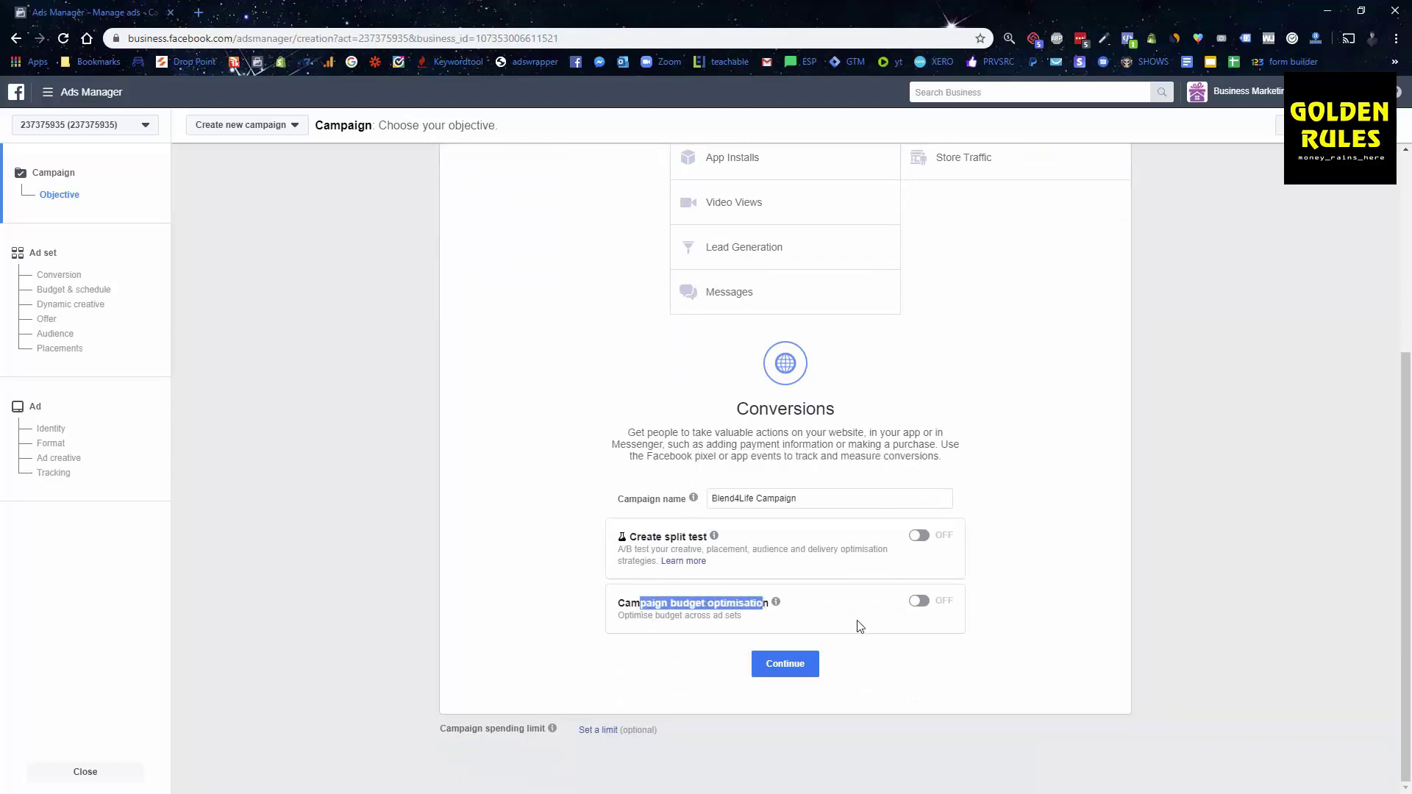
click(971, 712)
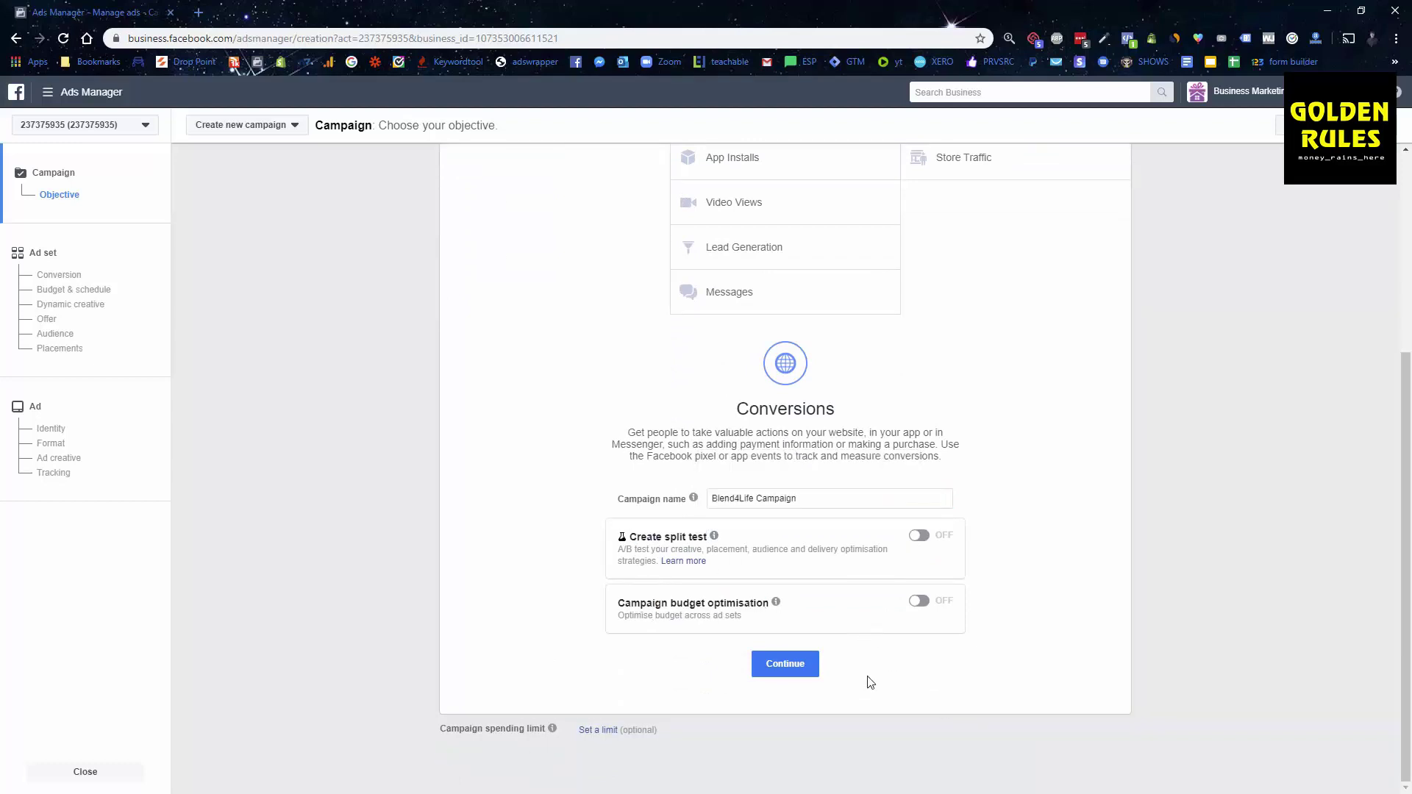
click(803, 669)
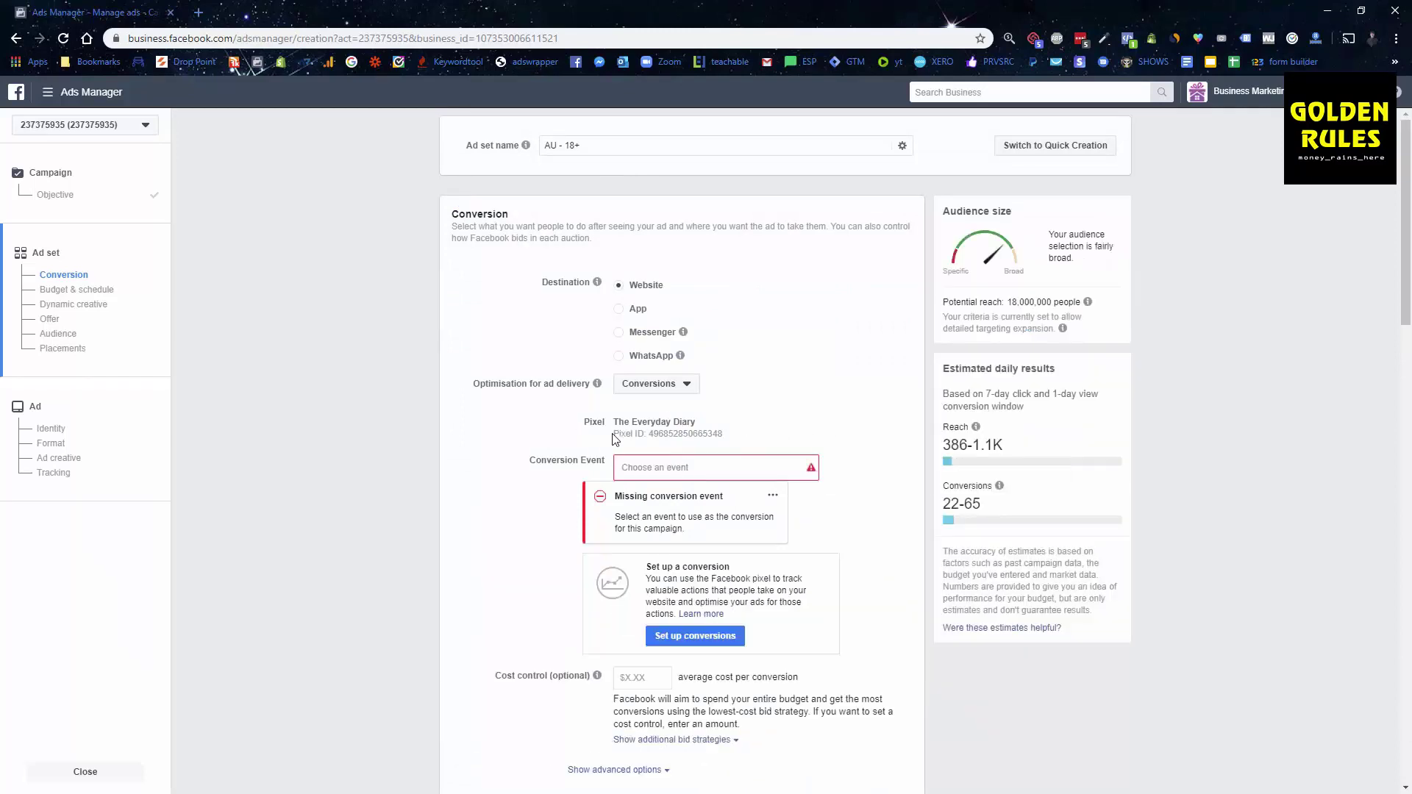
Step: Choose Purchase as the conversion event, leaving delivery optimised for Conversions
click(699, 468)
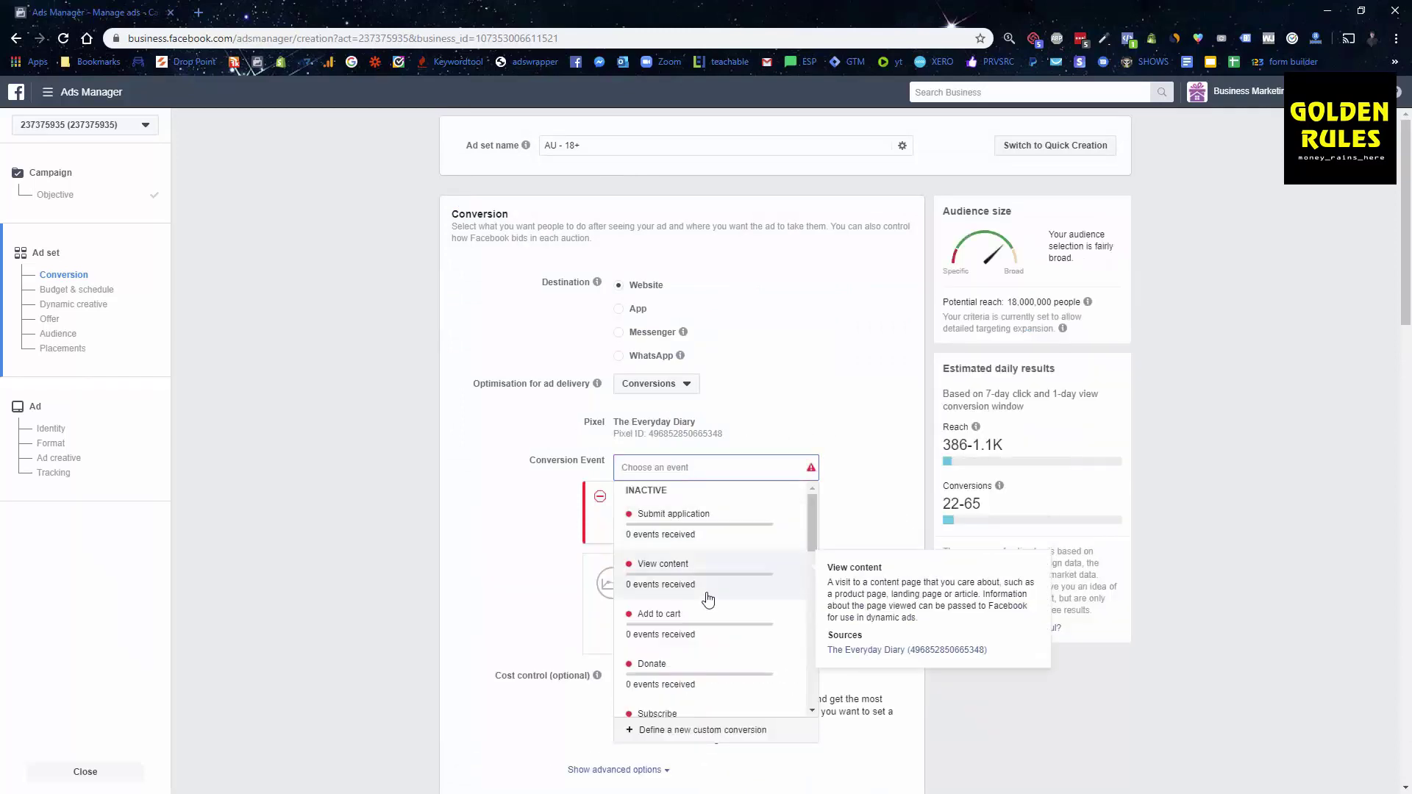
scroll(708, 598, down, 1)
scroll(708, 597, down, 2)
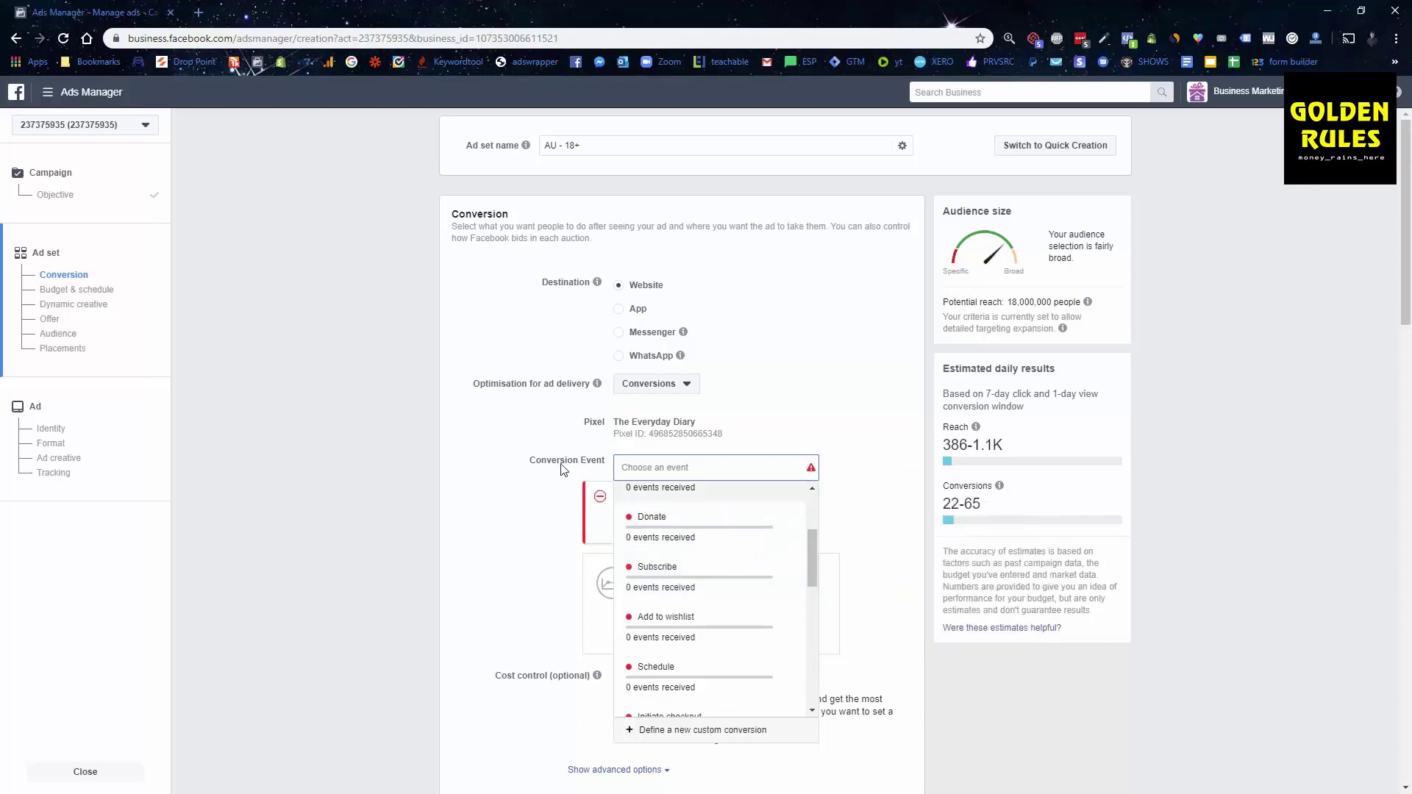
scroll(748, 546, down, 5)
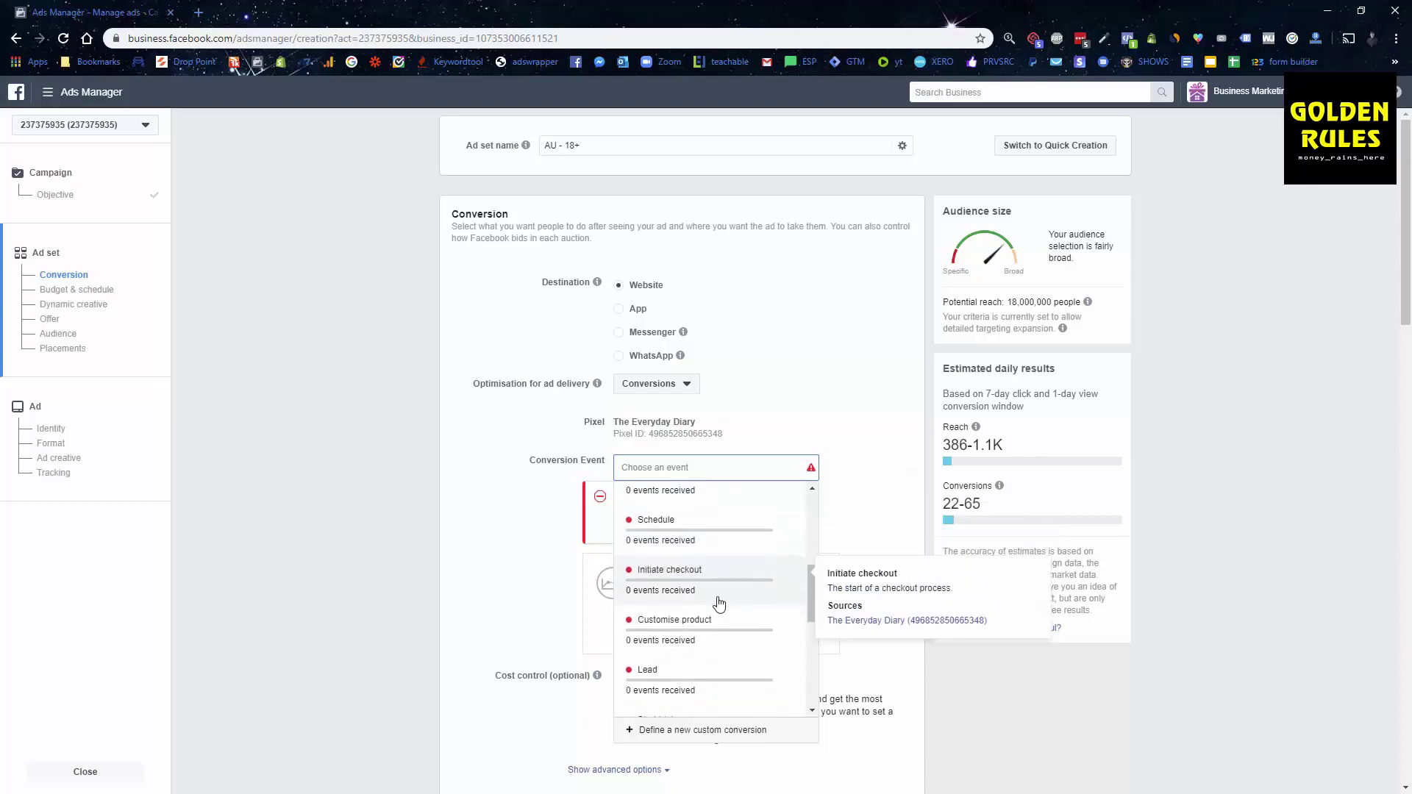
scroll(720, 603, down, 2)
click(694, 624)
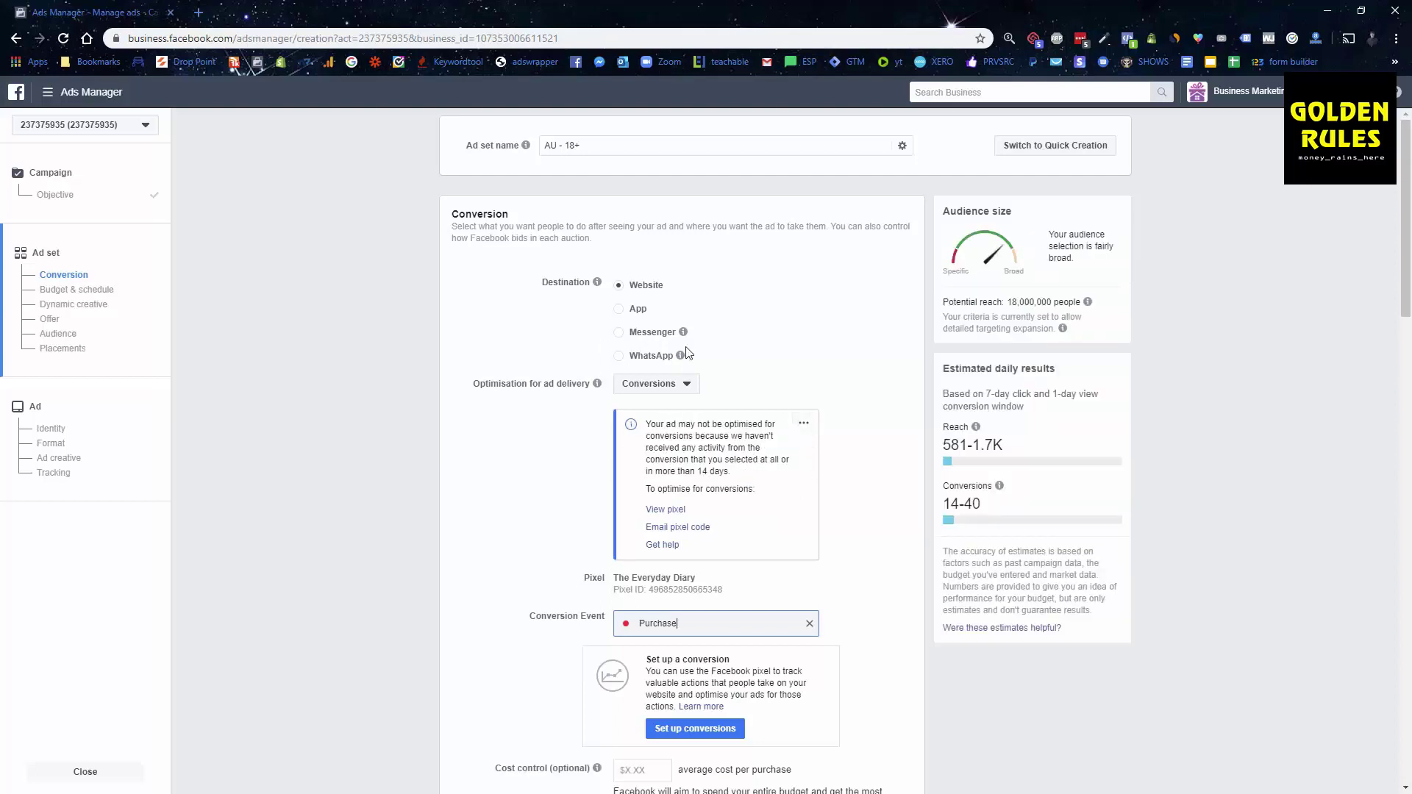
click(664, 385)
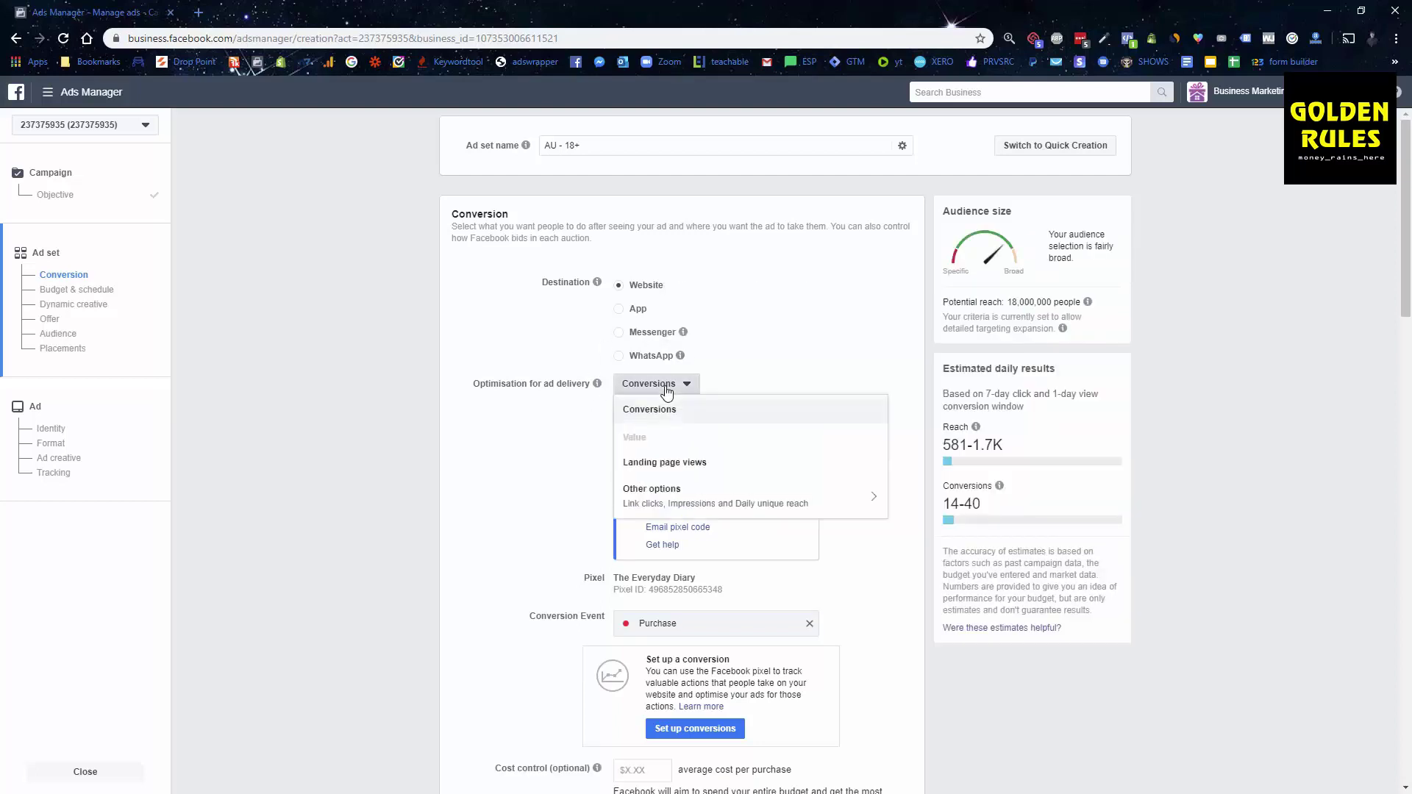
click(459, 324)
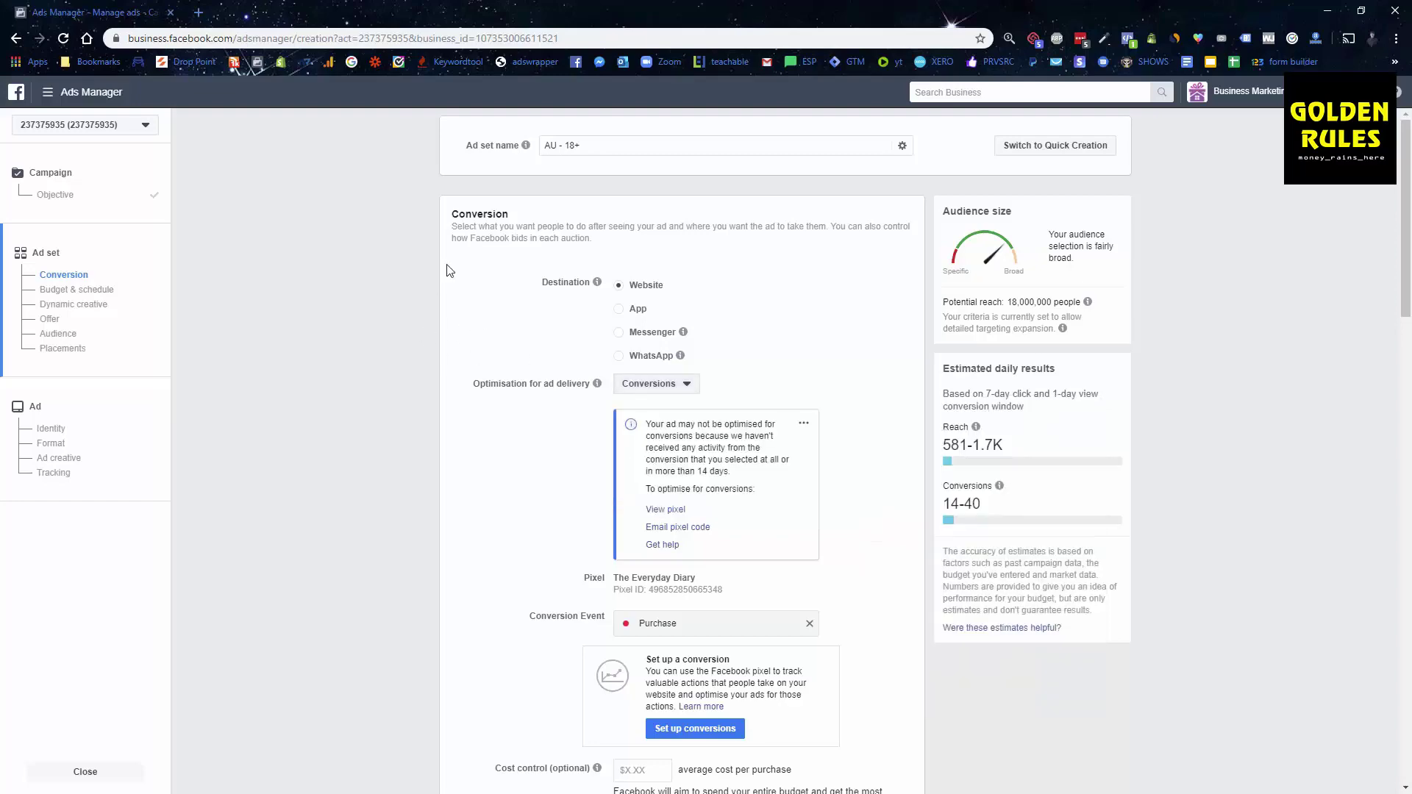
scroll(517, 323, down, 5)
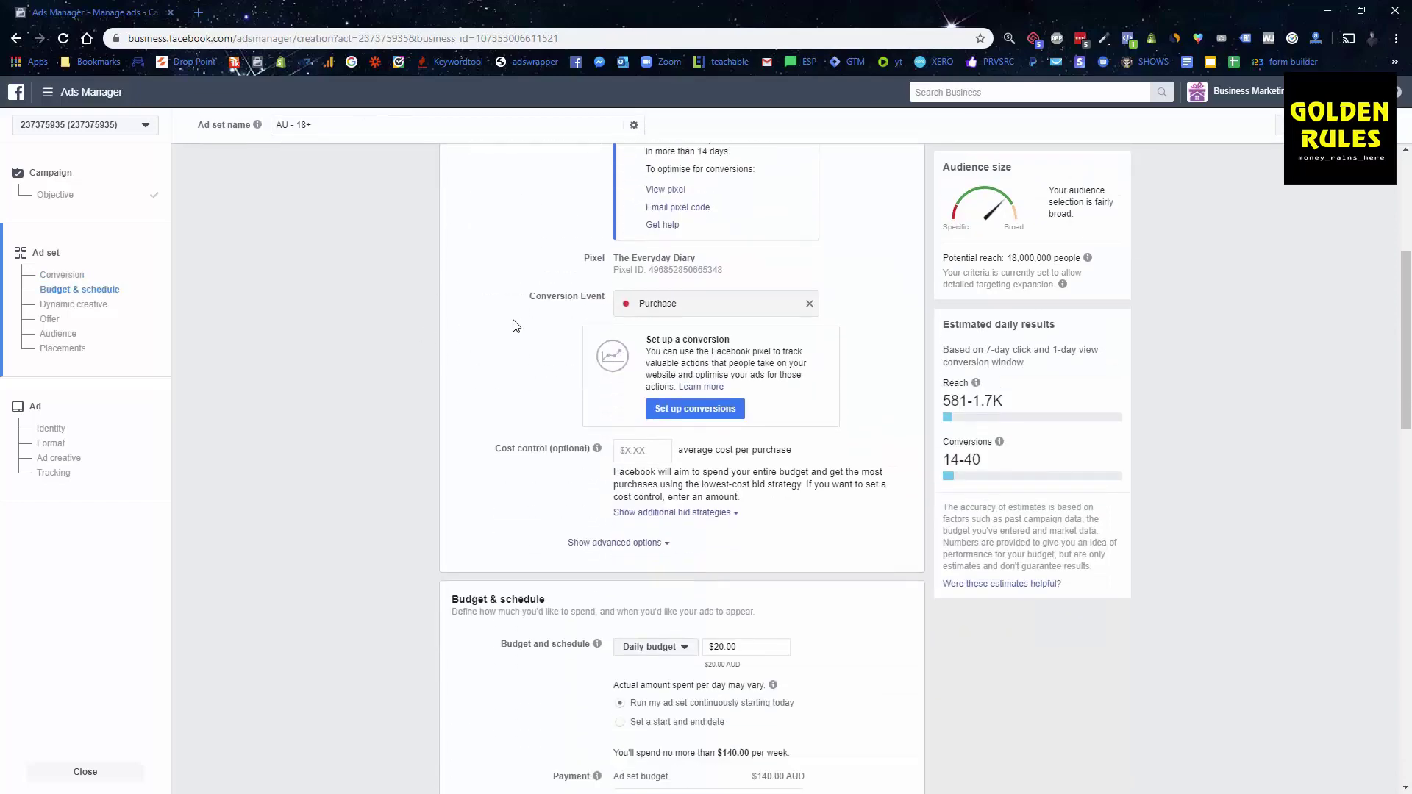
Step: Change the daily budget from $20.00 to $15.00, making the weekly total $115.50 AUD
scroll(585, 403, down, 3)
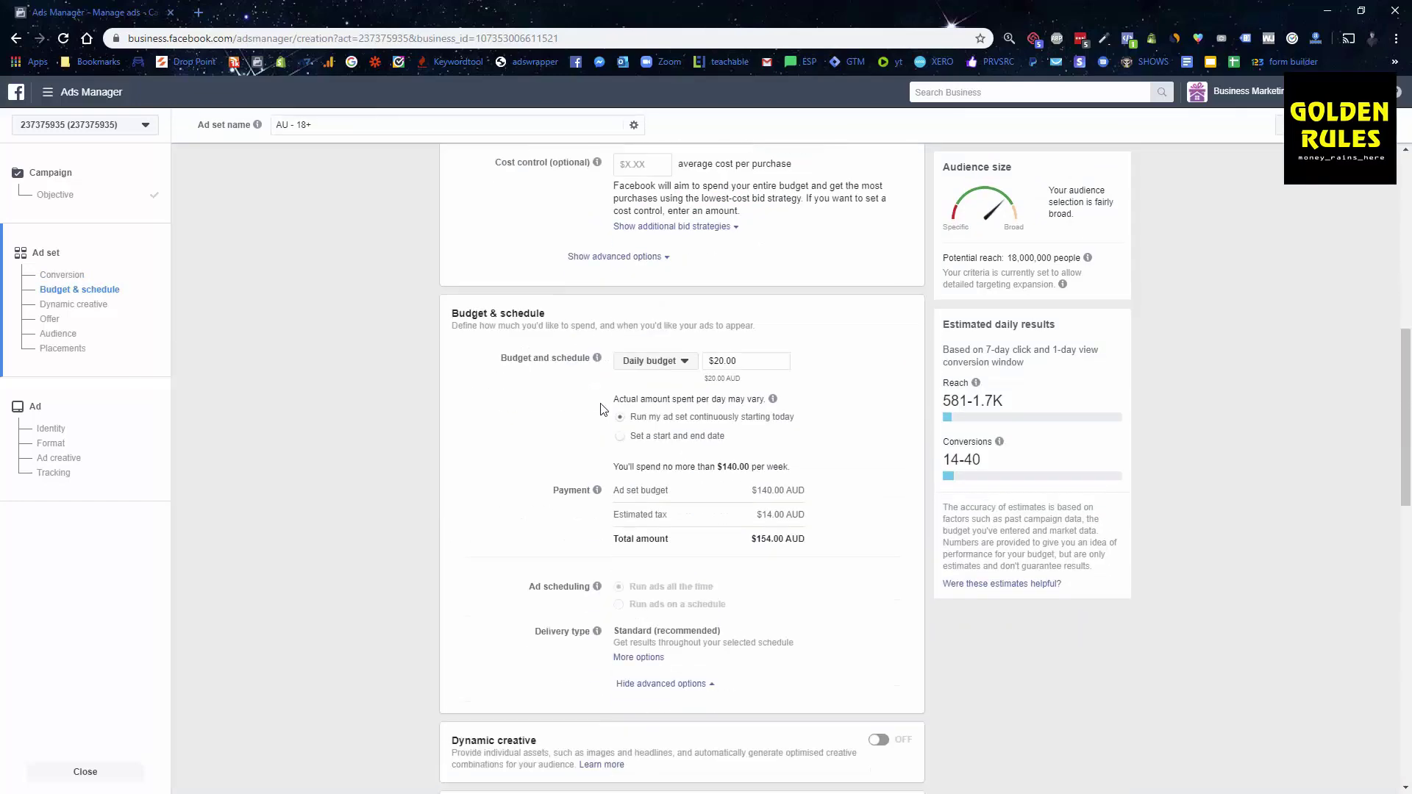
click(745, 364)
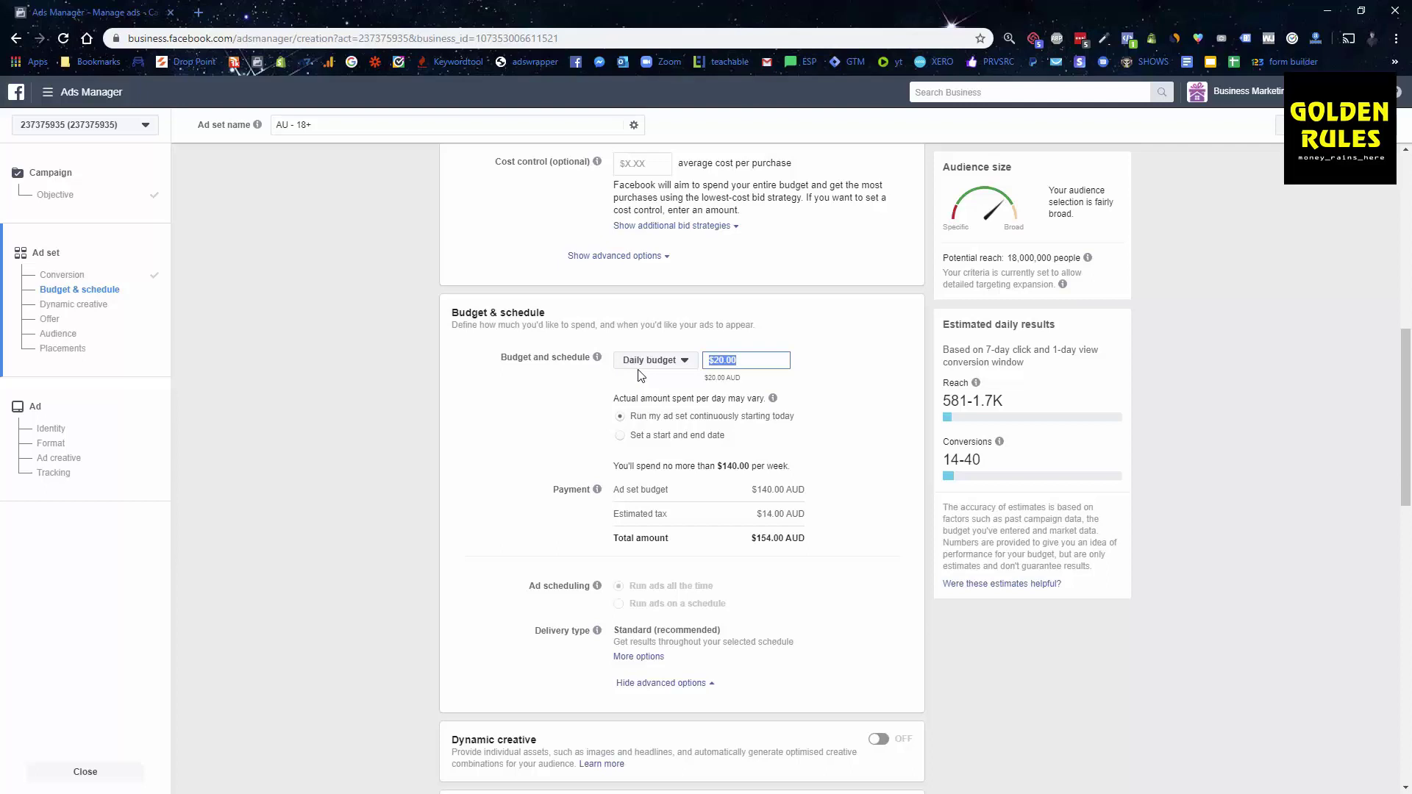
scroll(640, 376, down, 4)
scroll(640, 376, up, 3)
click(733, 289)
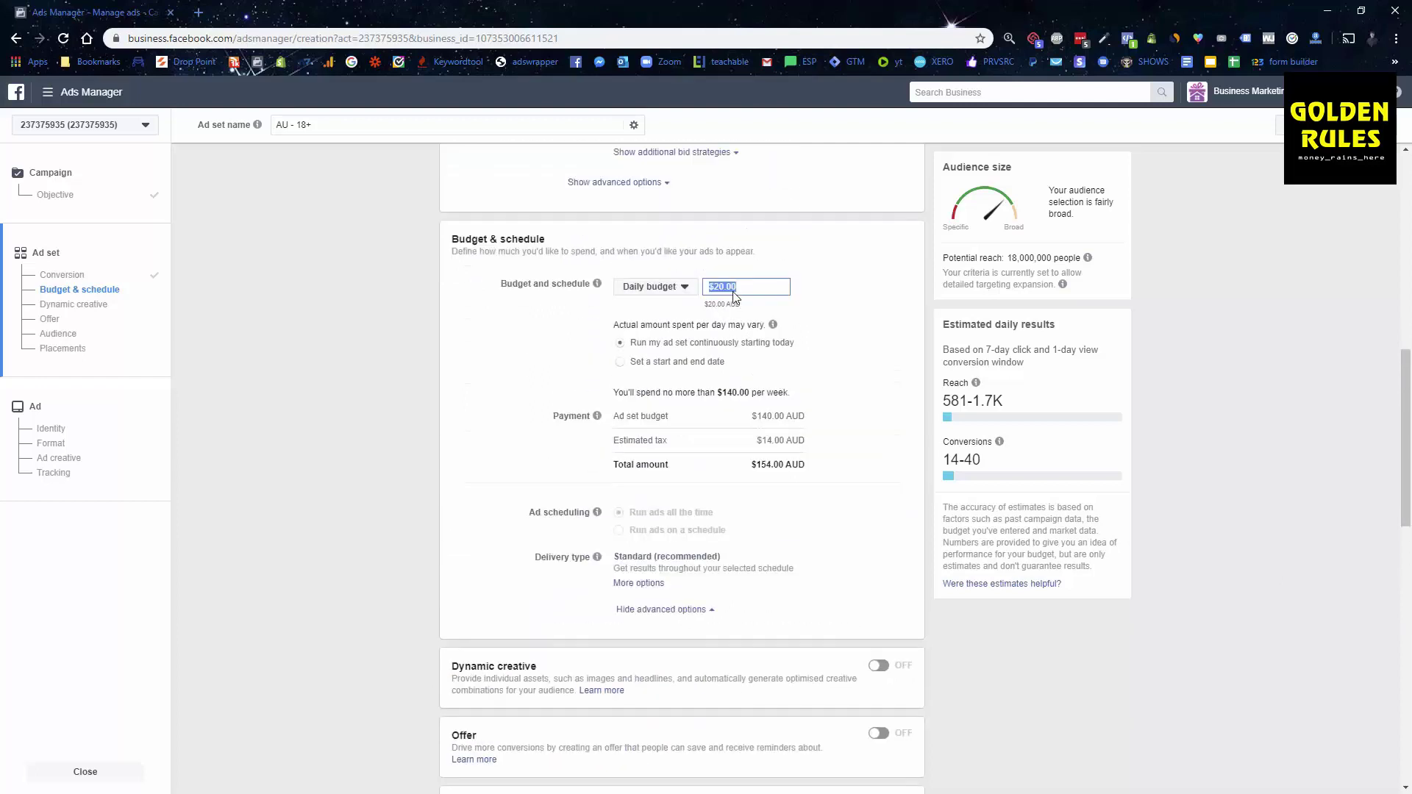
text(10)
click(519, 368)
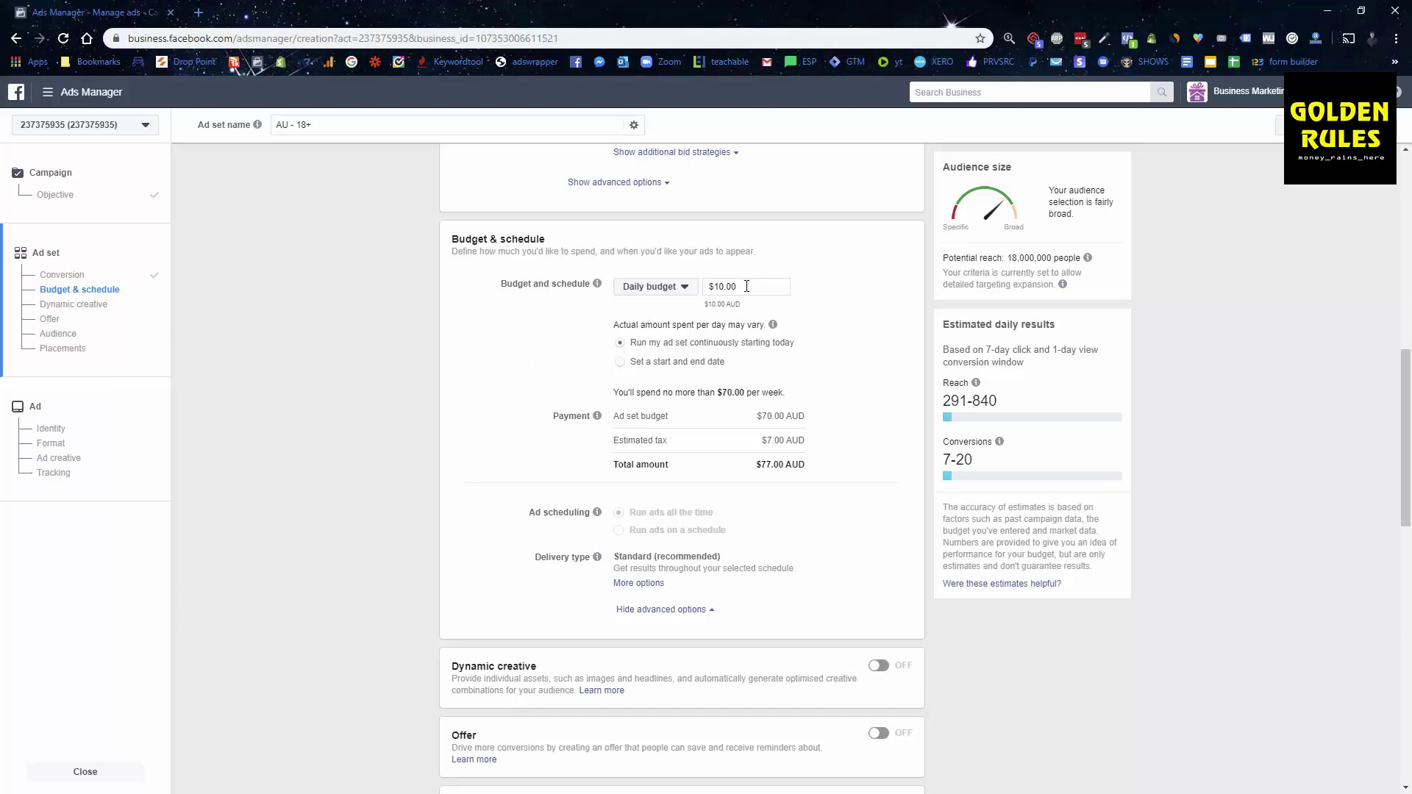
drag(747, 286, 690, 293)
text(15)
click(521, 351)
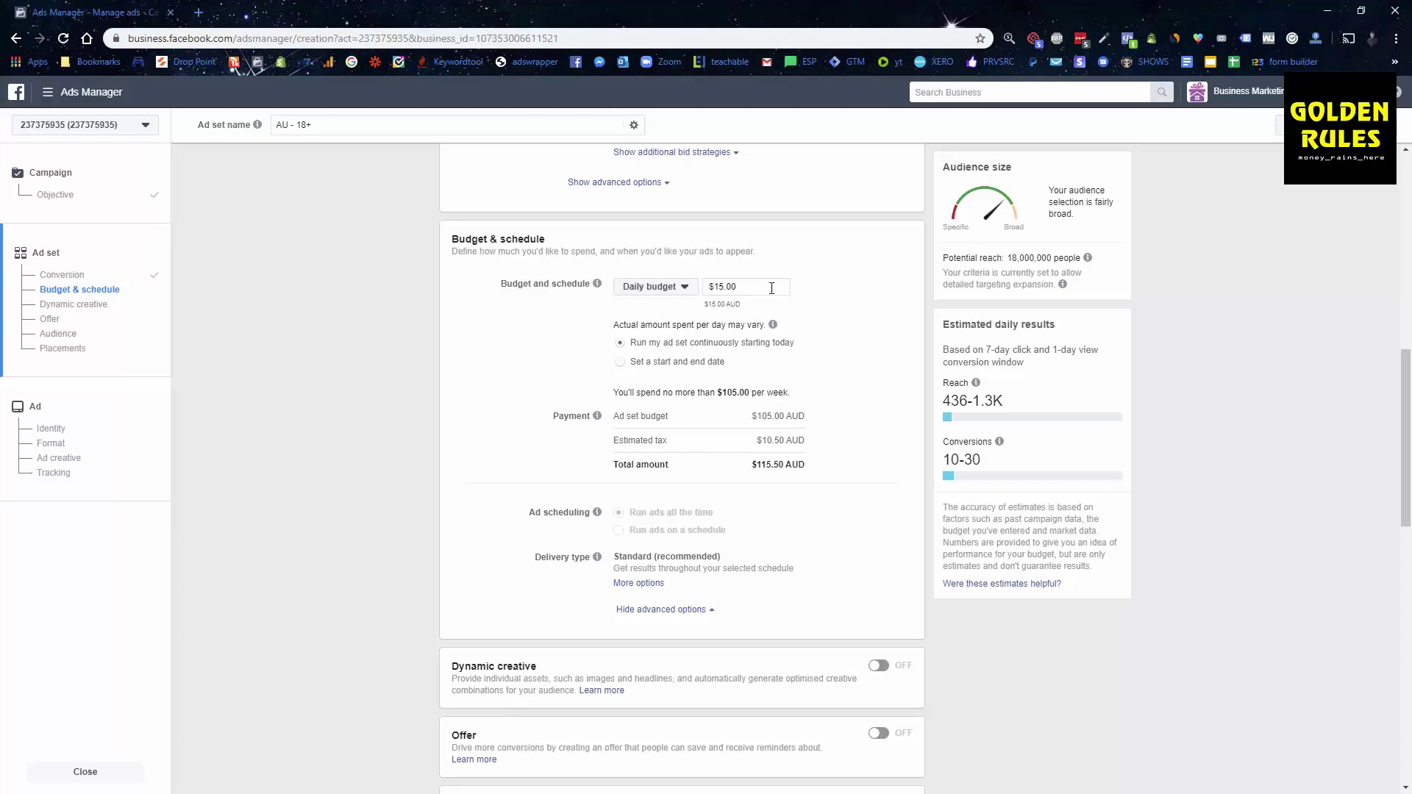
scroll(470, 372, down, 5)
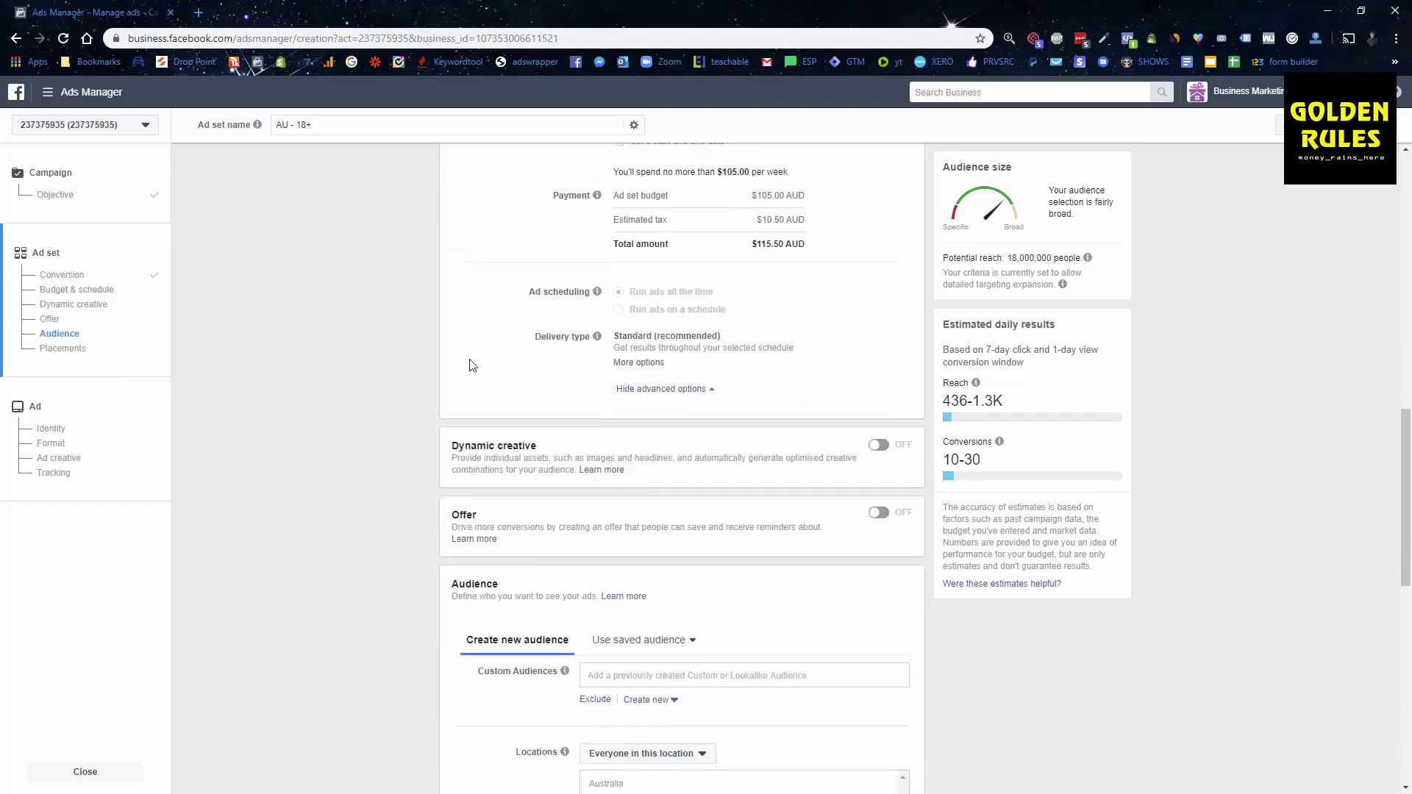
Step: Remove Australia from the target locations and add United States
mouse_move(678, 207)
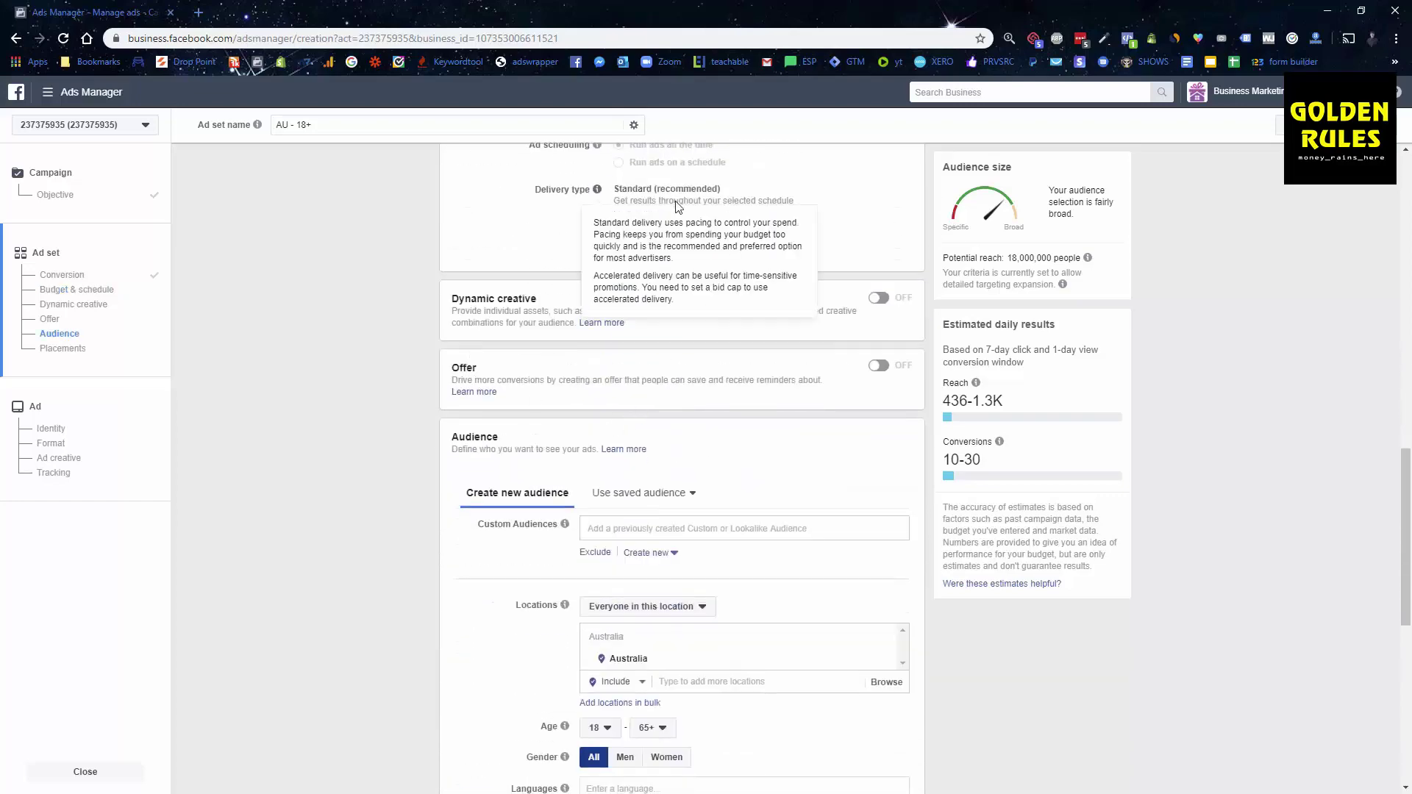
scroll(503, 353, up, 4)
scroll(422, 463, down, 8)
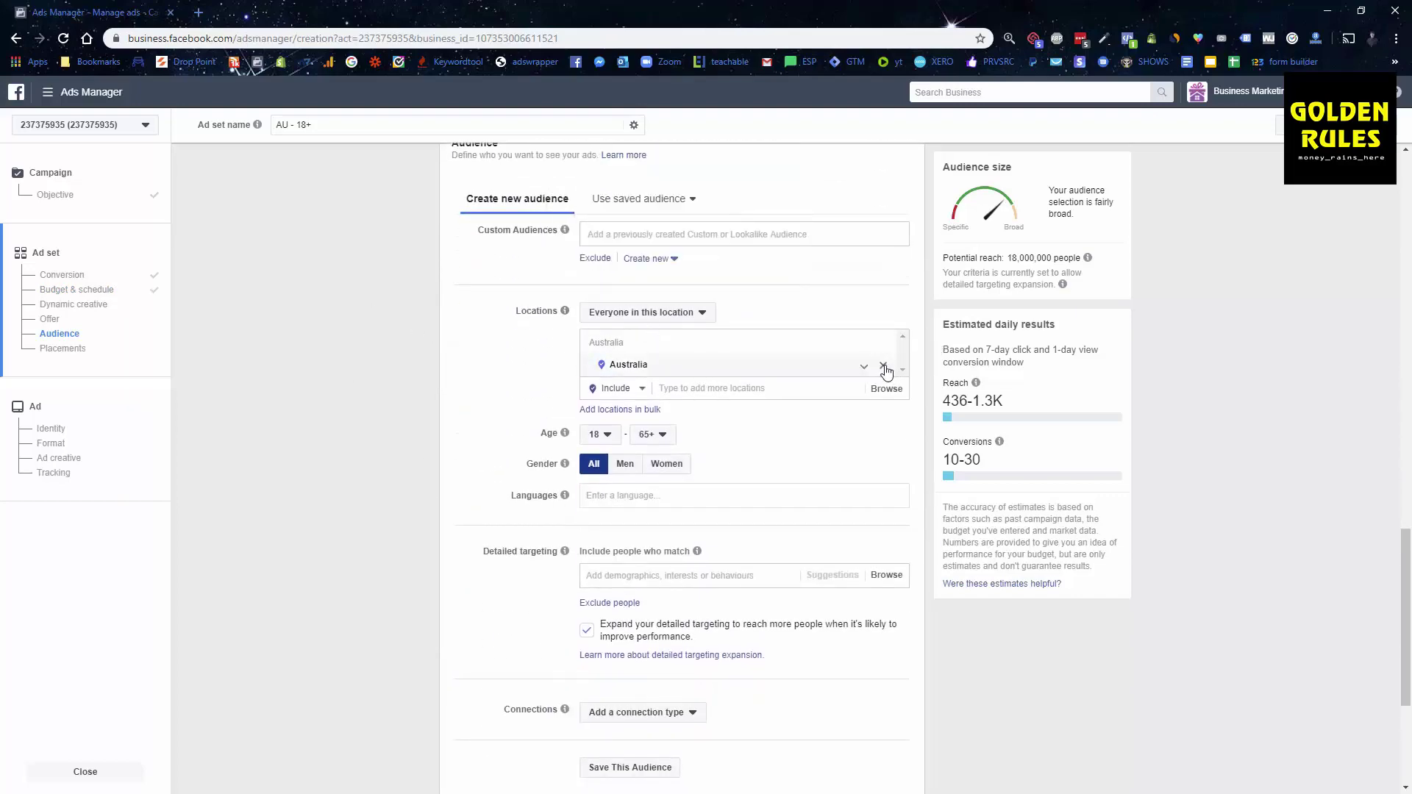
click(890, 365)
click(701, 412)
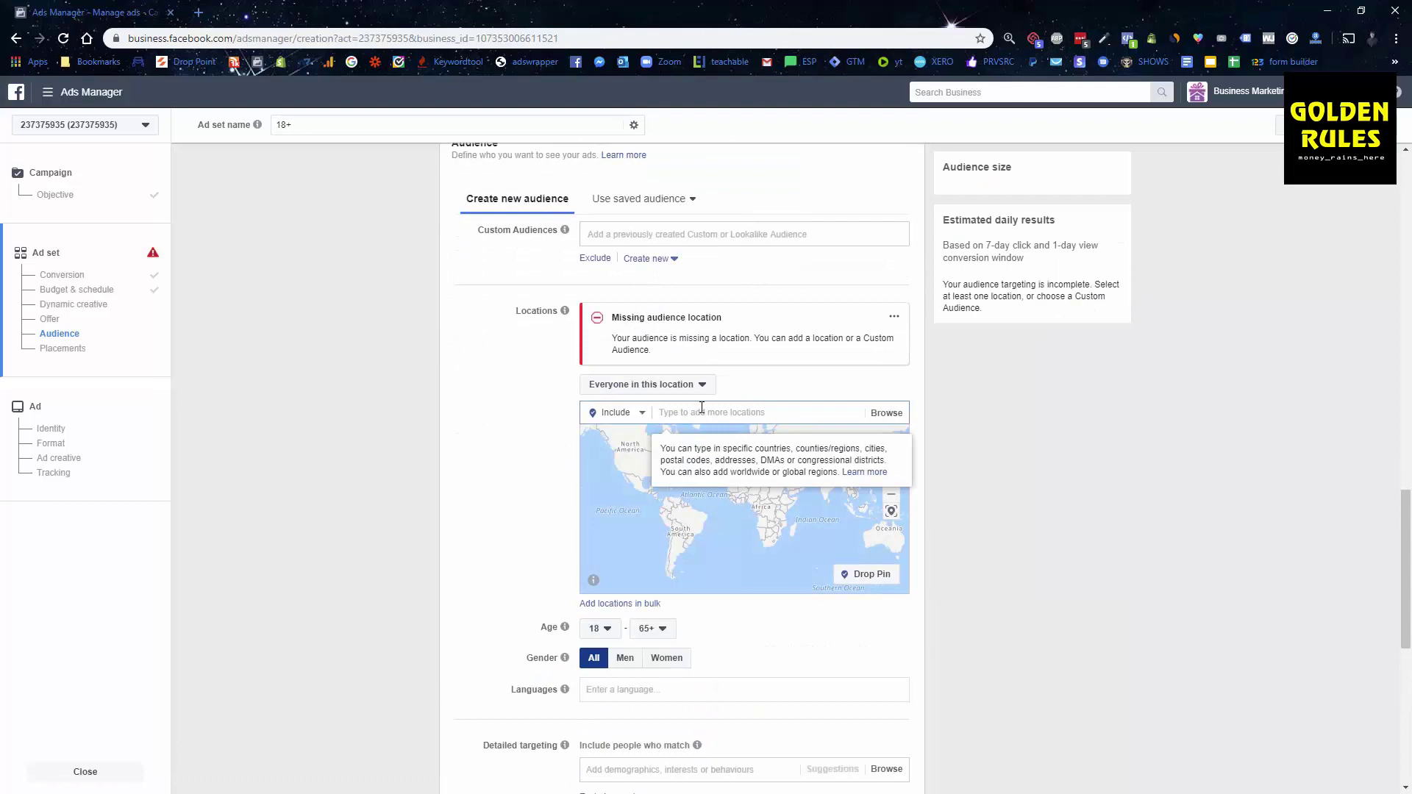
text(united stat)
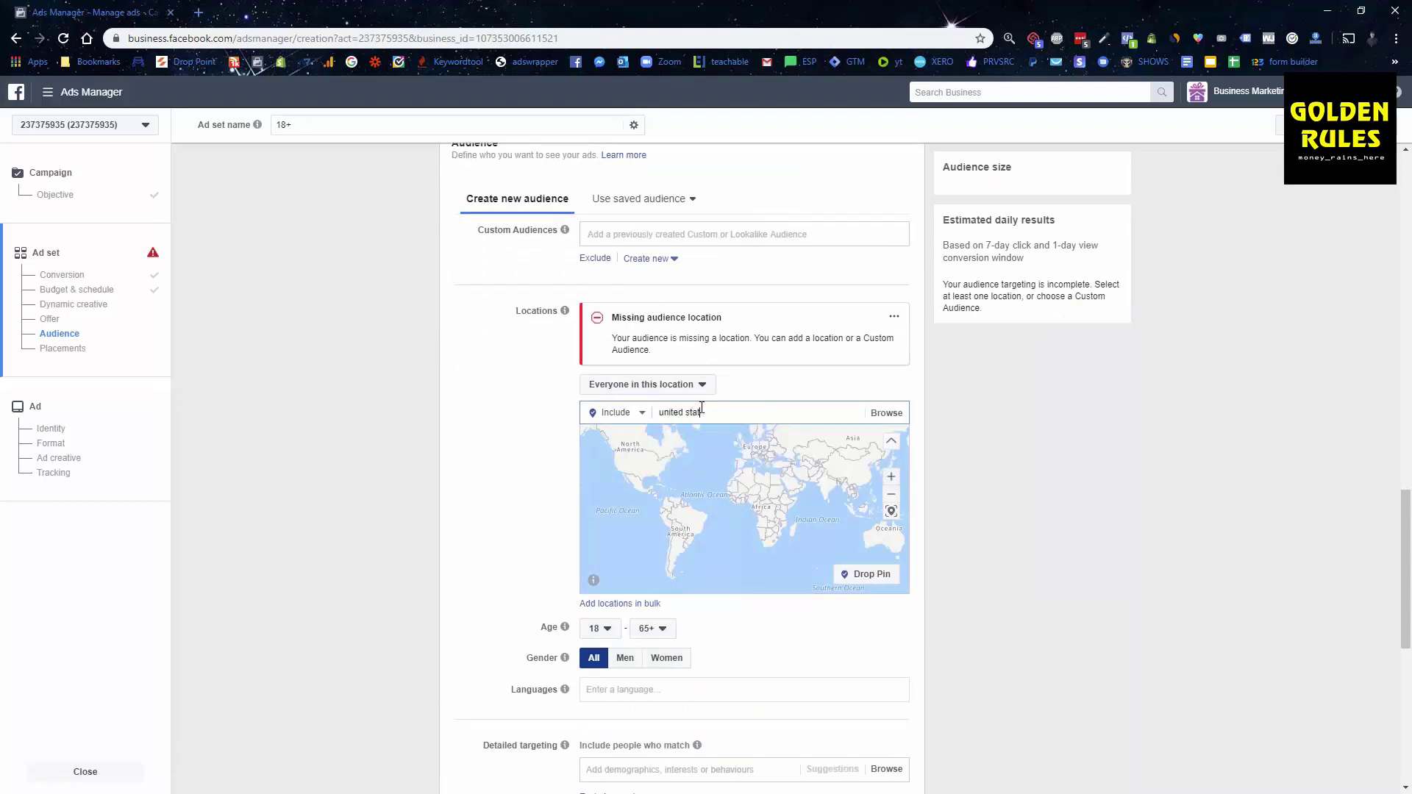
click(709, 441)
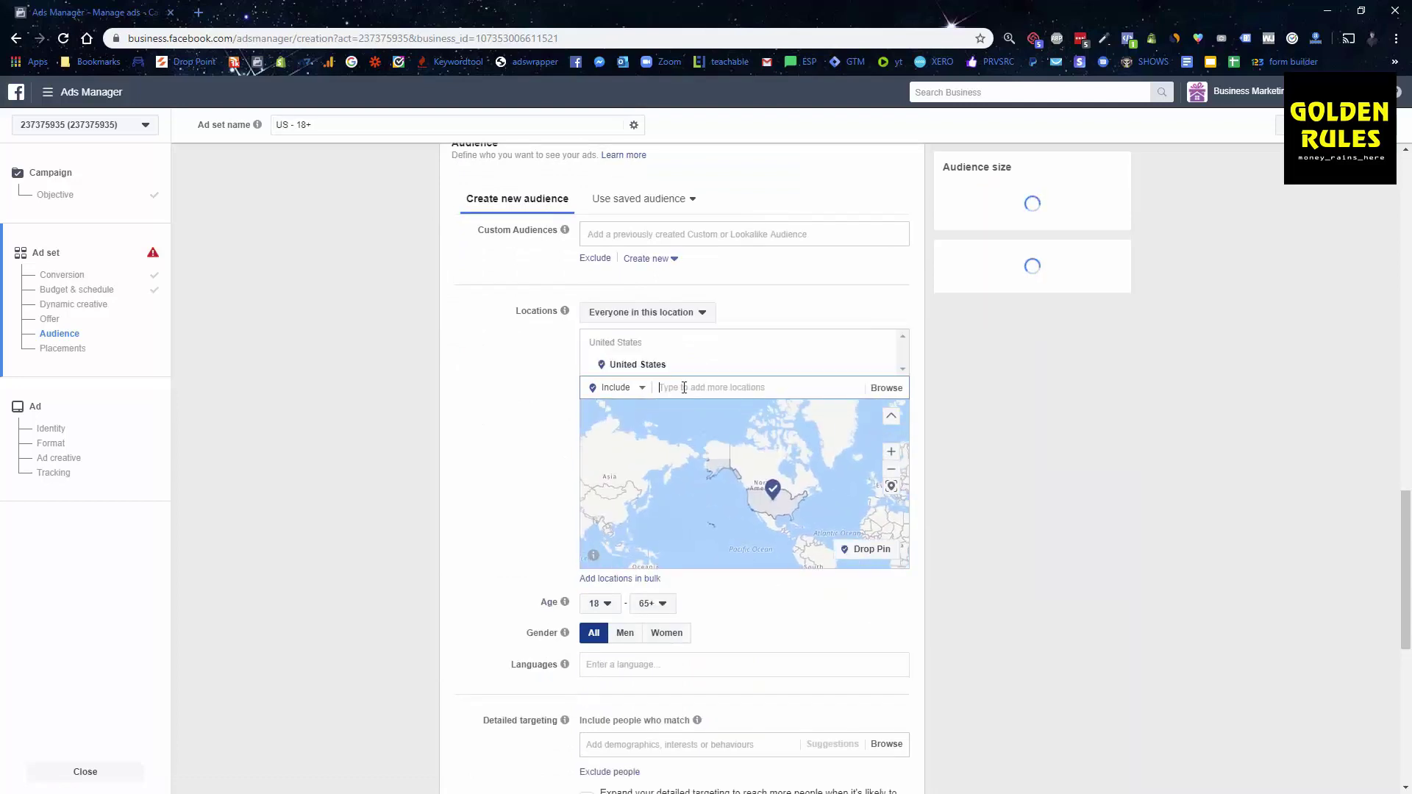
Step: Add Canada, United Kingdom, Australia and New Zealand, giving a potential reach of 320,000,000
text(canada)
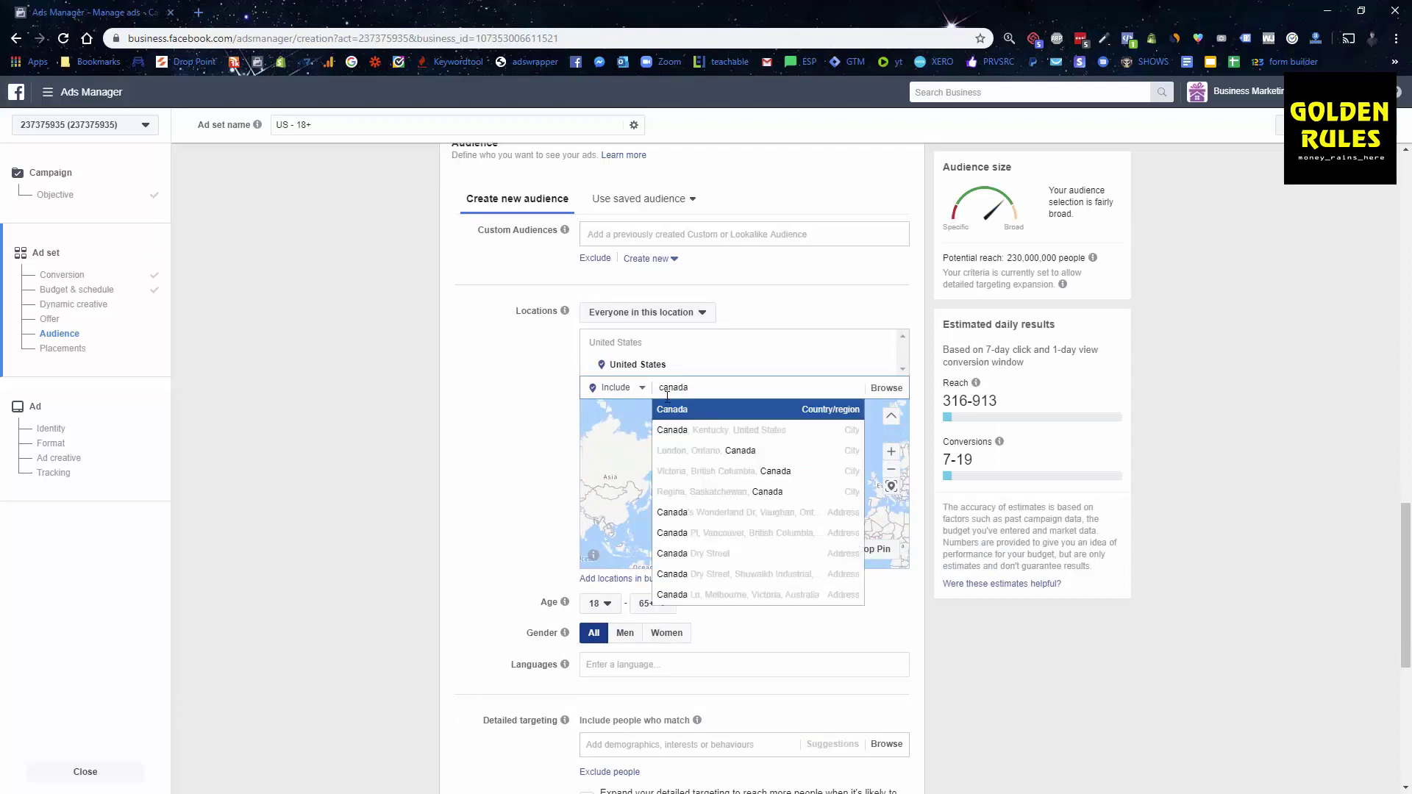
click(672, 407)
text(united )
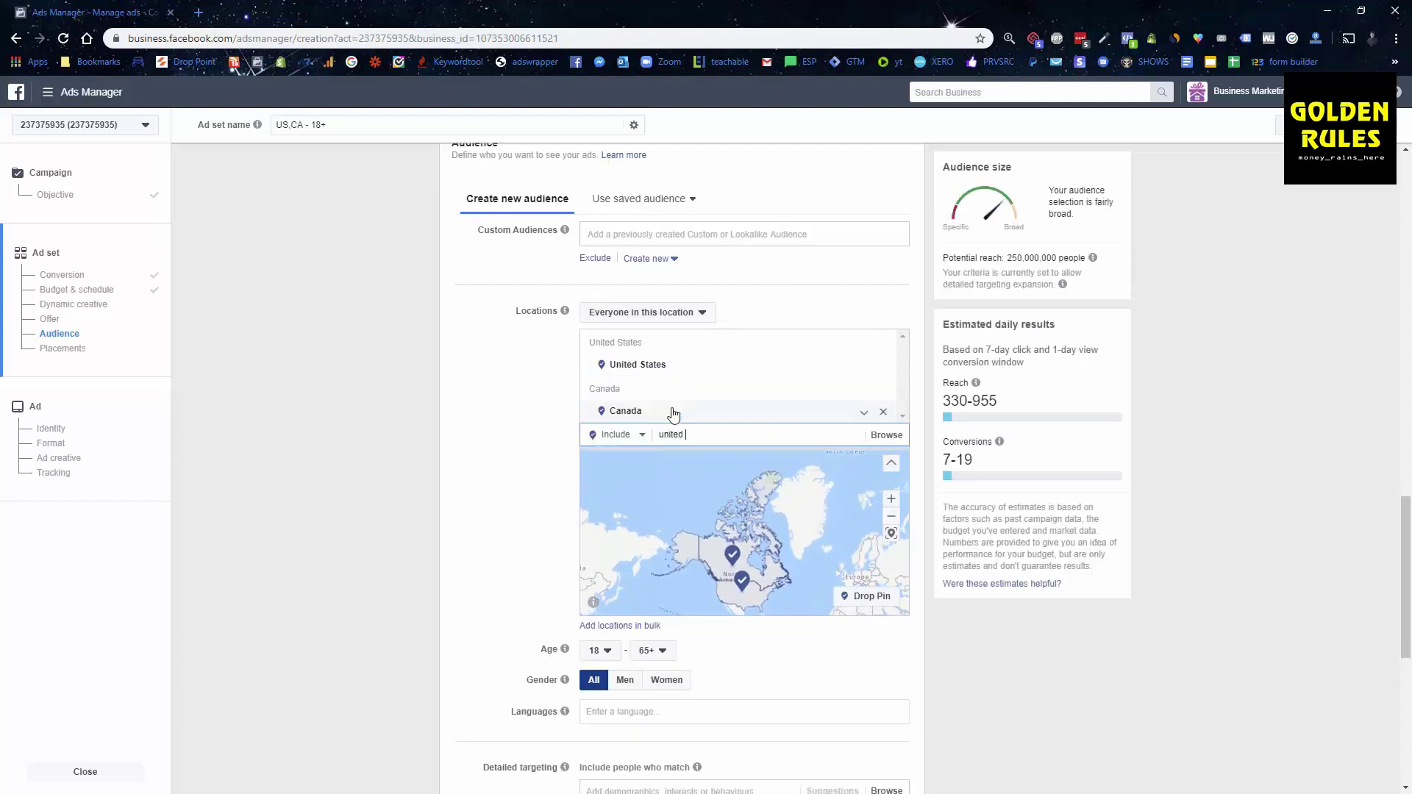
text(king)
click(689, 457)
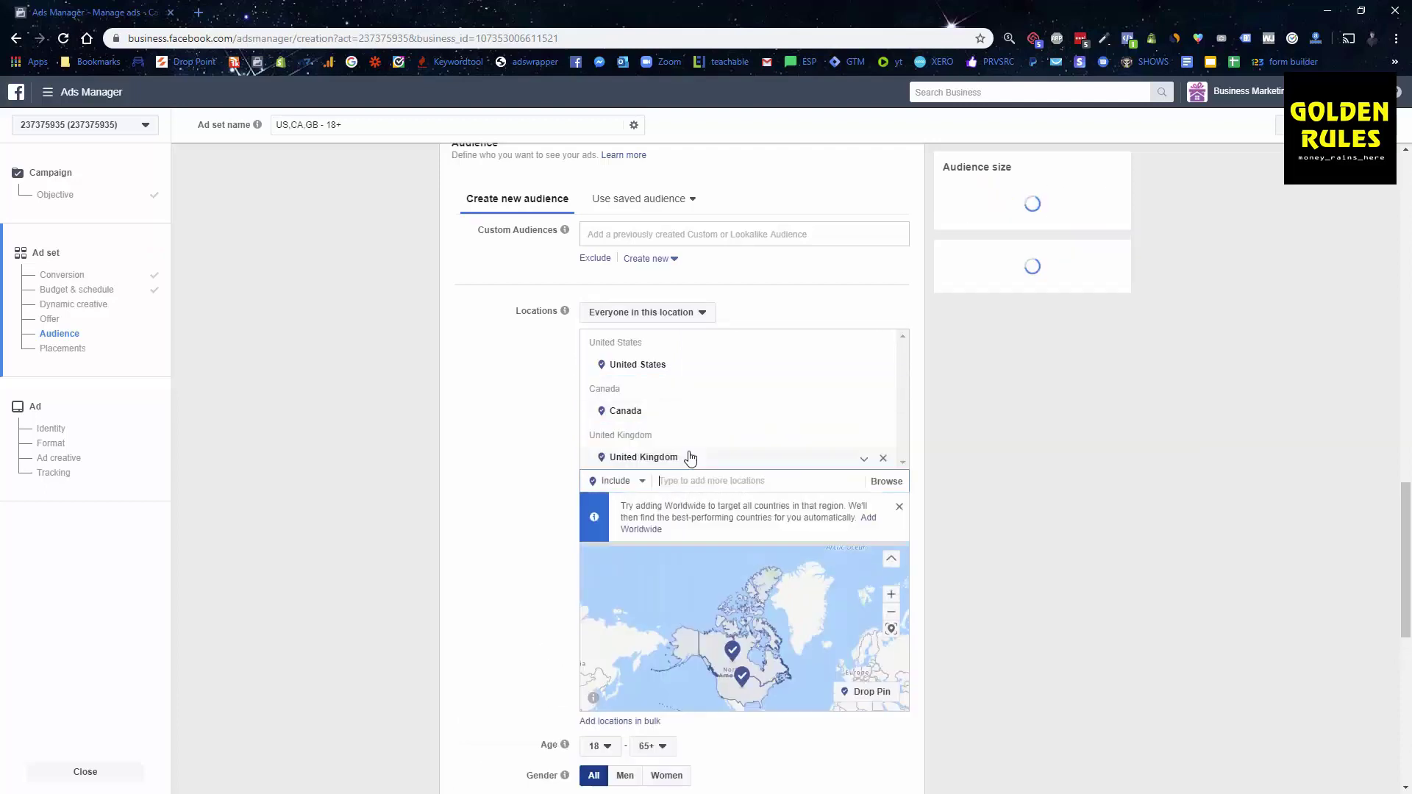
text(australia)
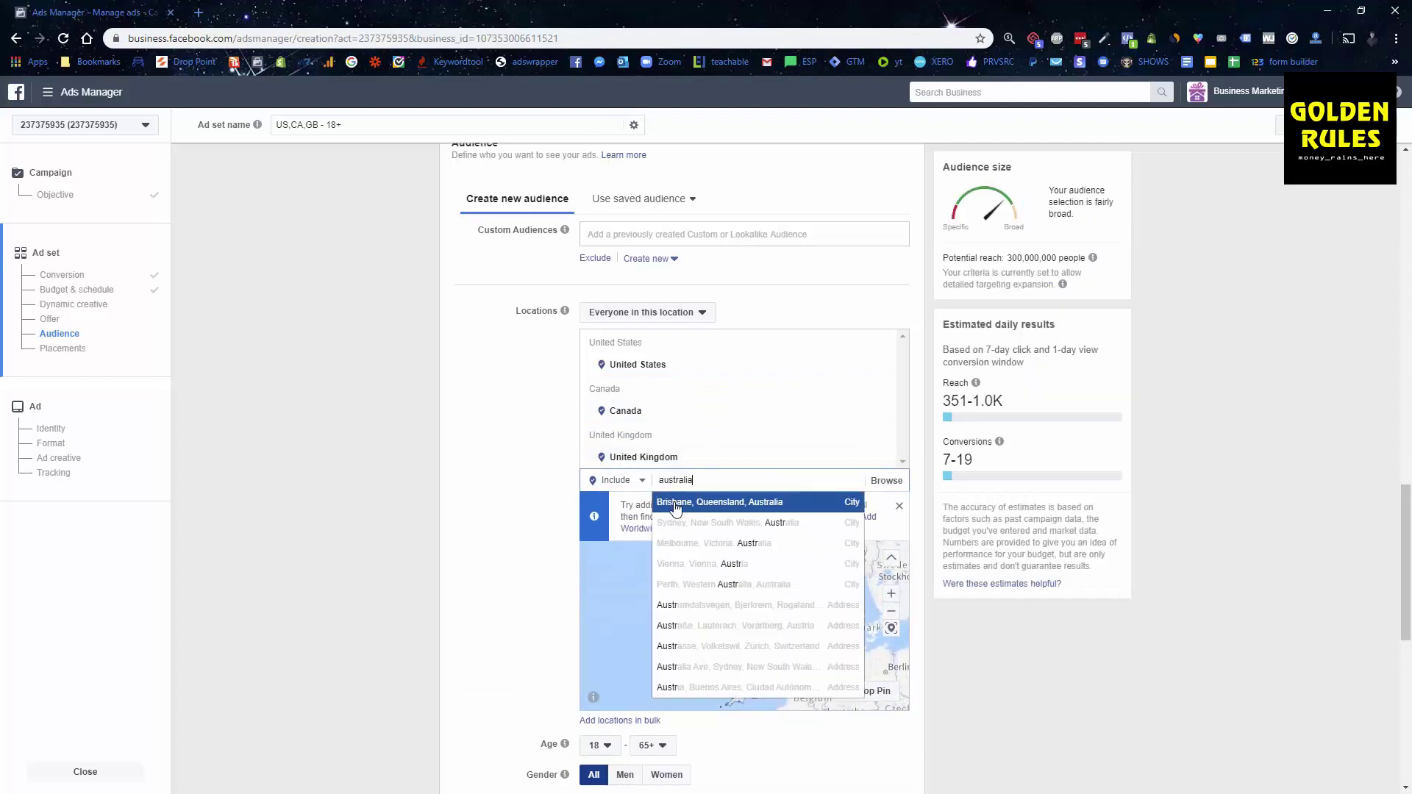
click(675, 505)
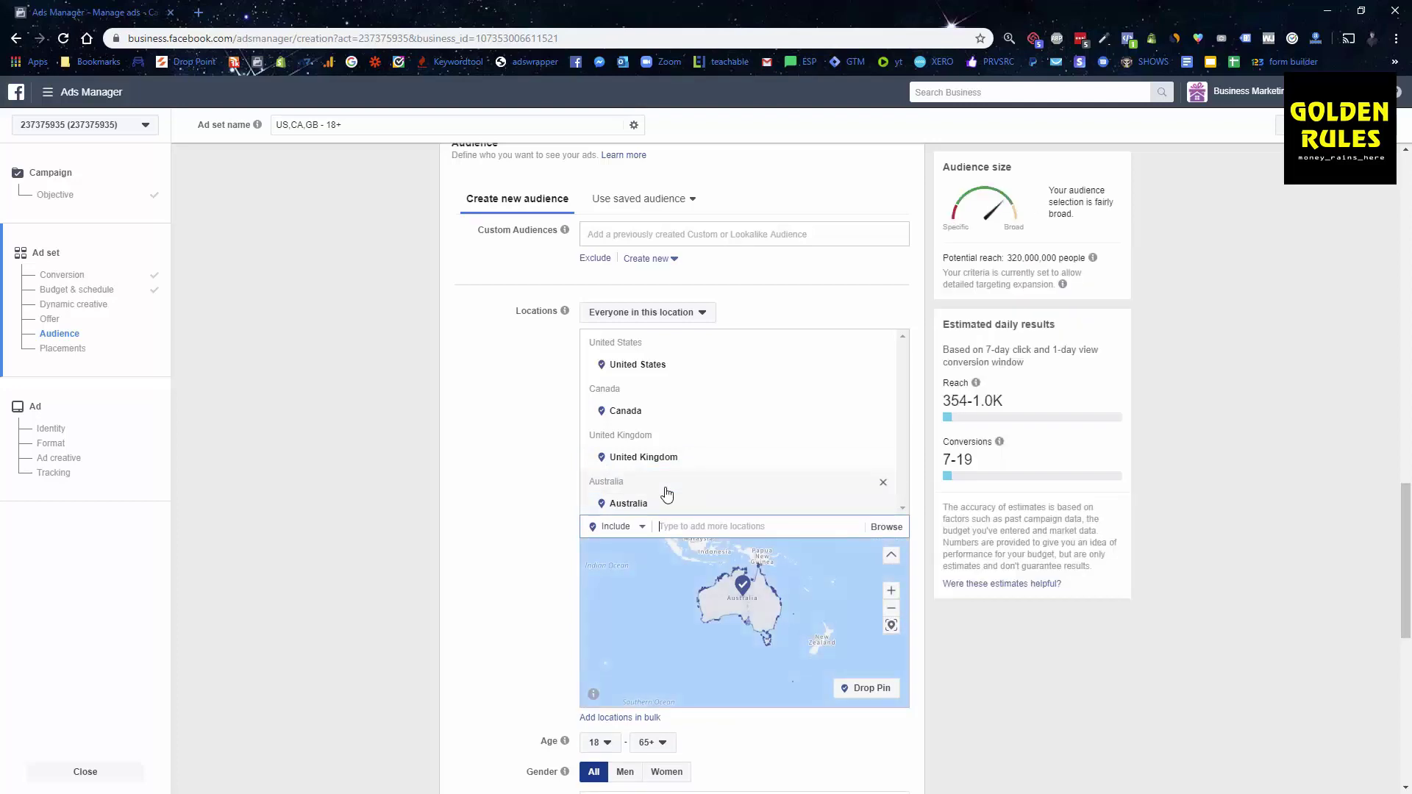
text(new zea)
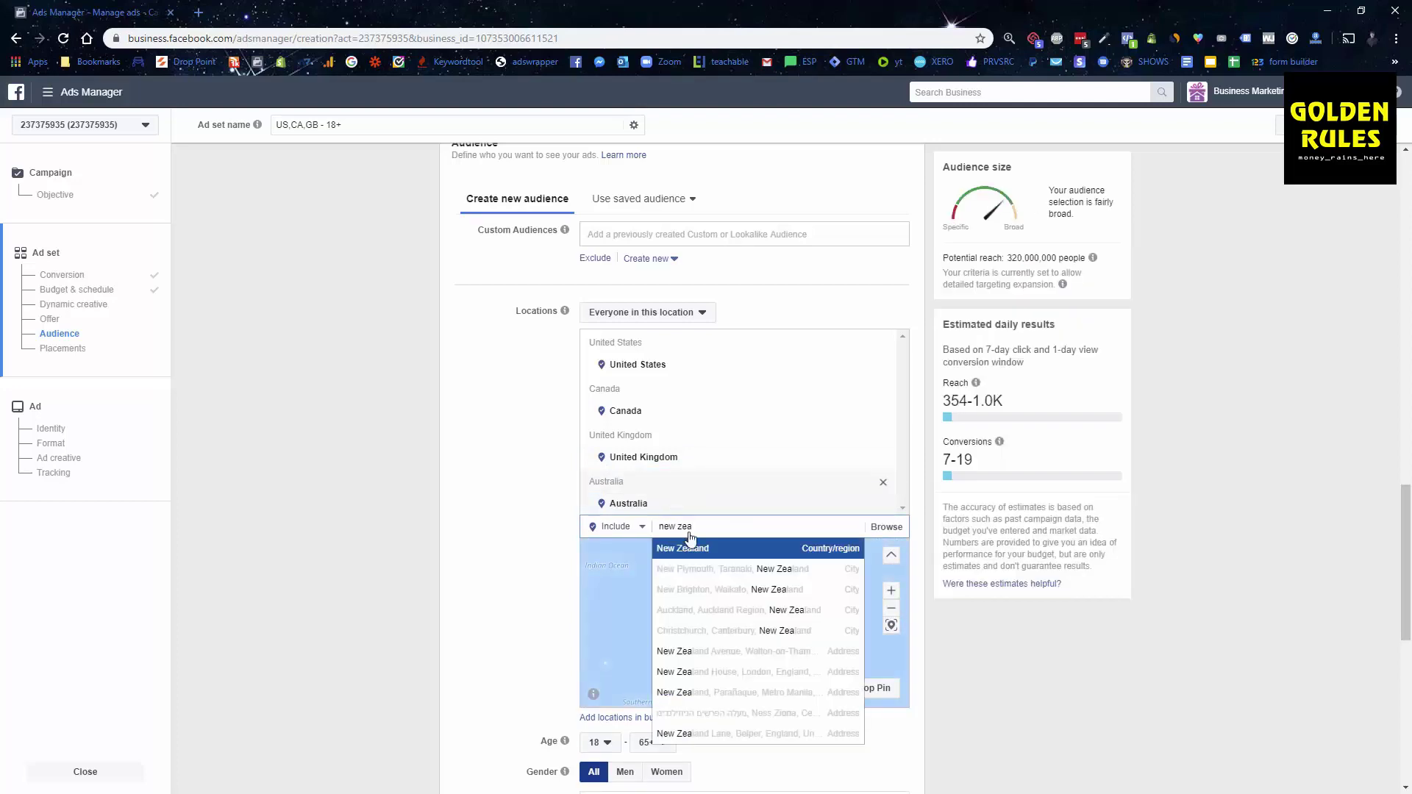
click(695, 548)
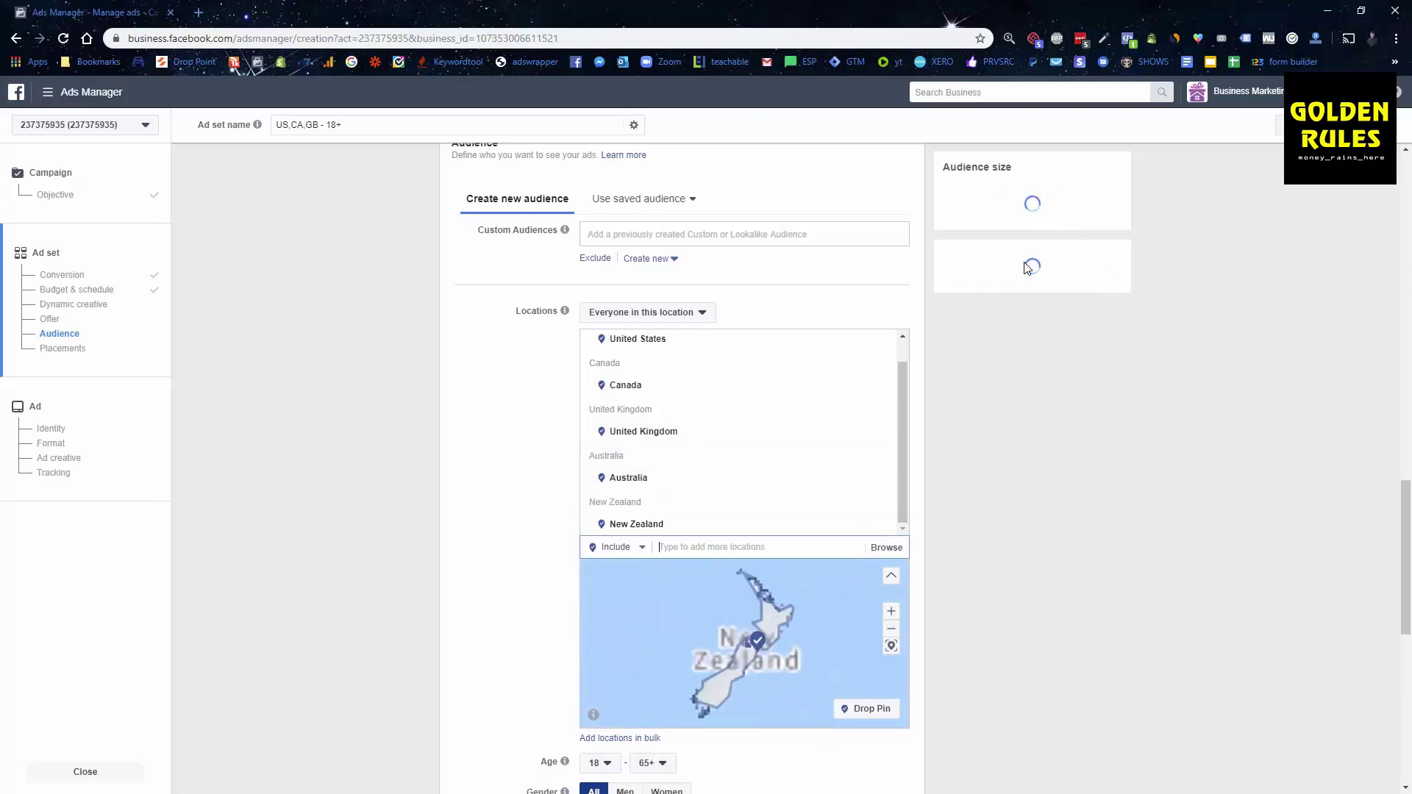
drag(1008, 257, 1077, 253)
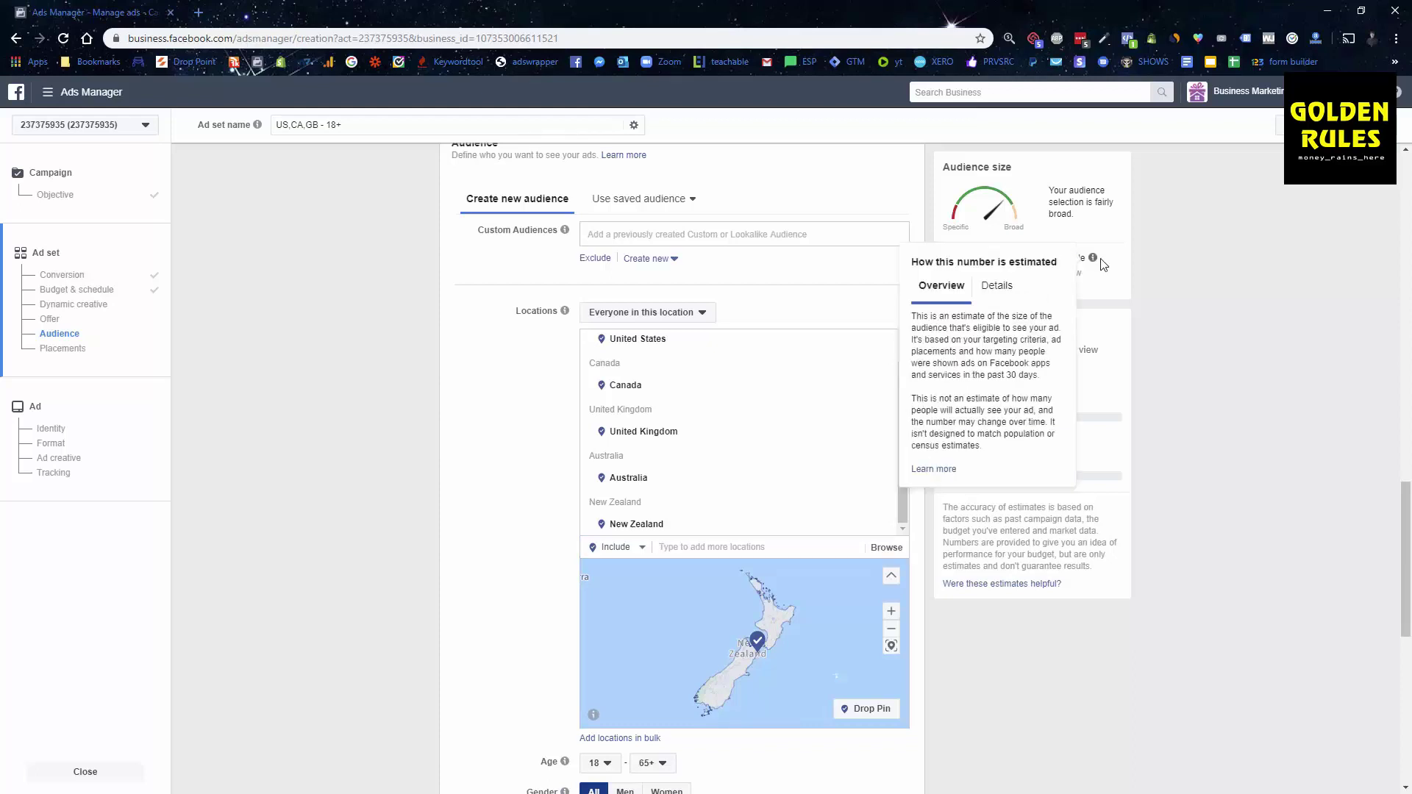
scroll(528, 445, down, 5)
mouse_move(567, 394)
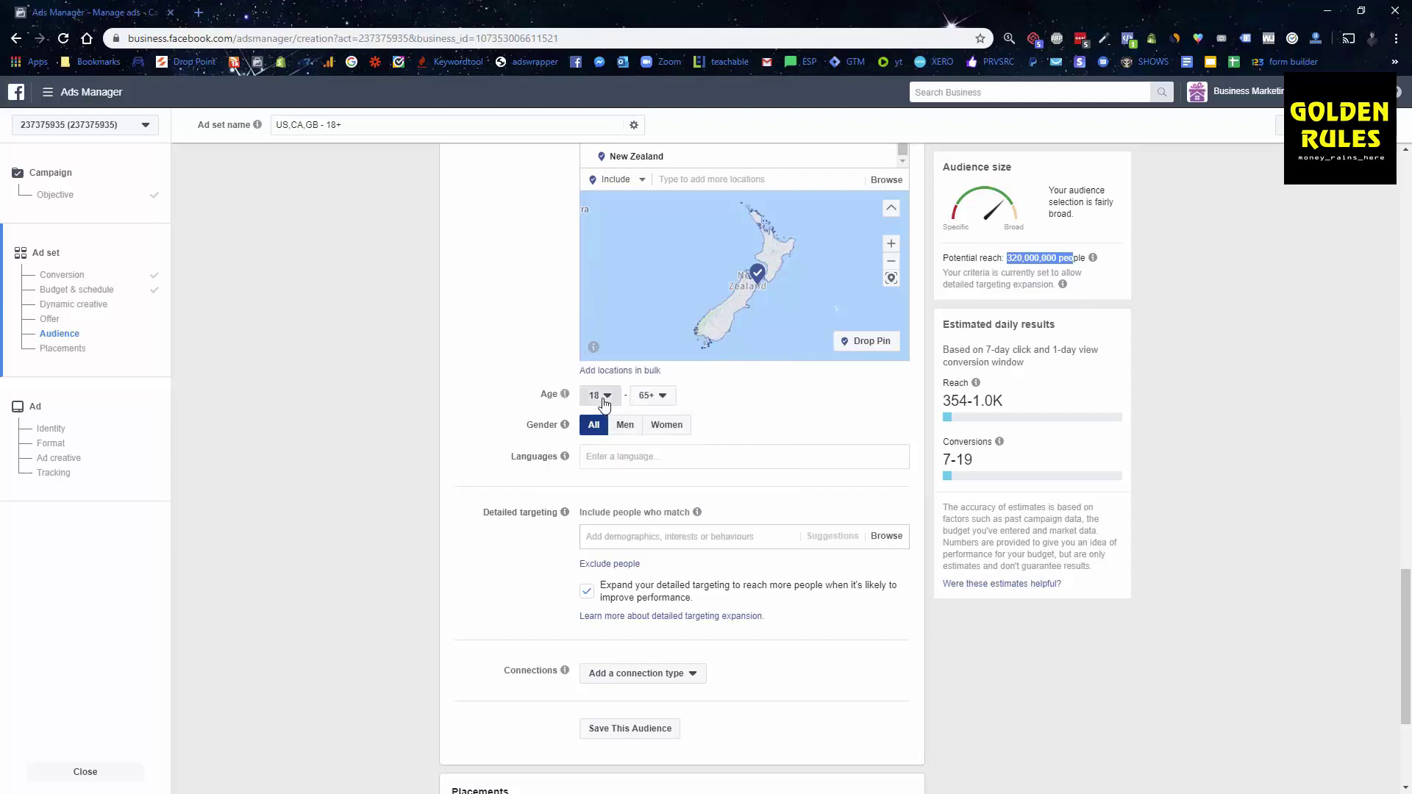
Step: Set the minimum age to 25, add English (All) as language, and untick detailed targeting expansion
click(603, 397)
scroll(599, 536, down, 2)
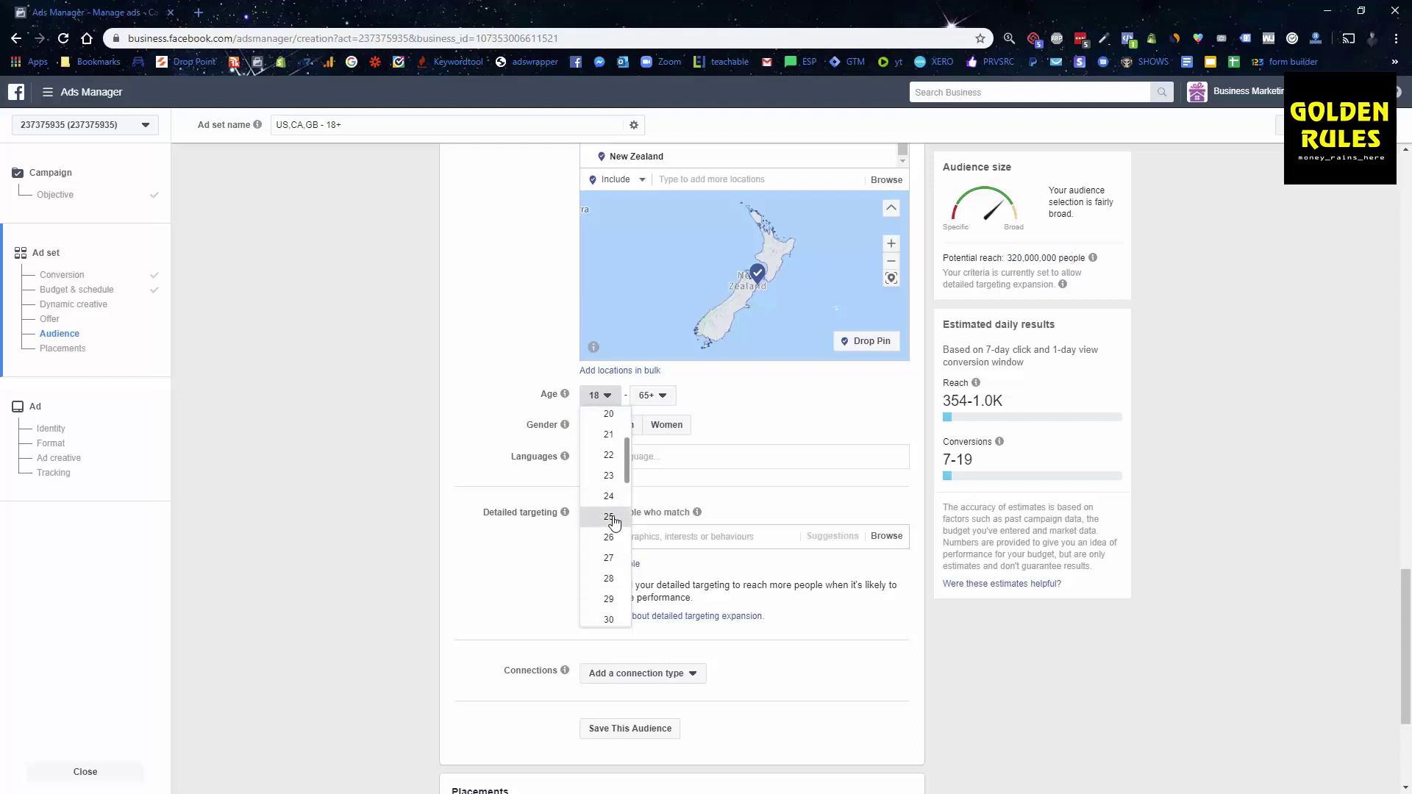
click(614, 517)
click(642, 458)
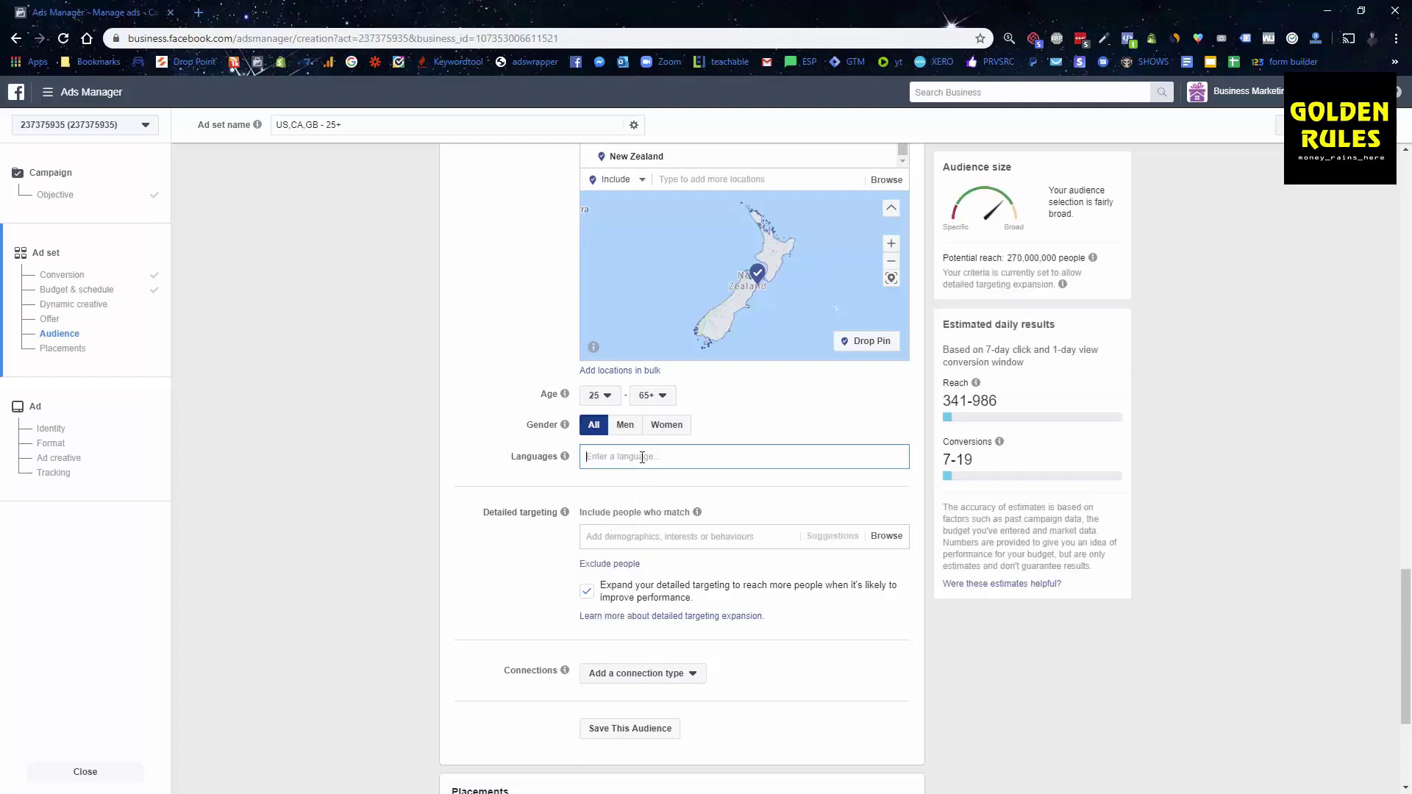
text(eng)
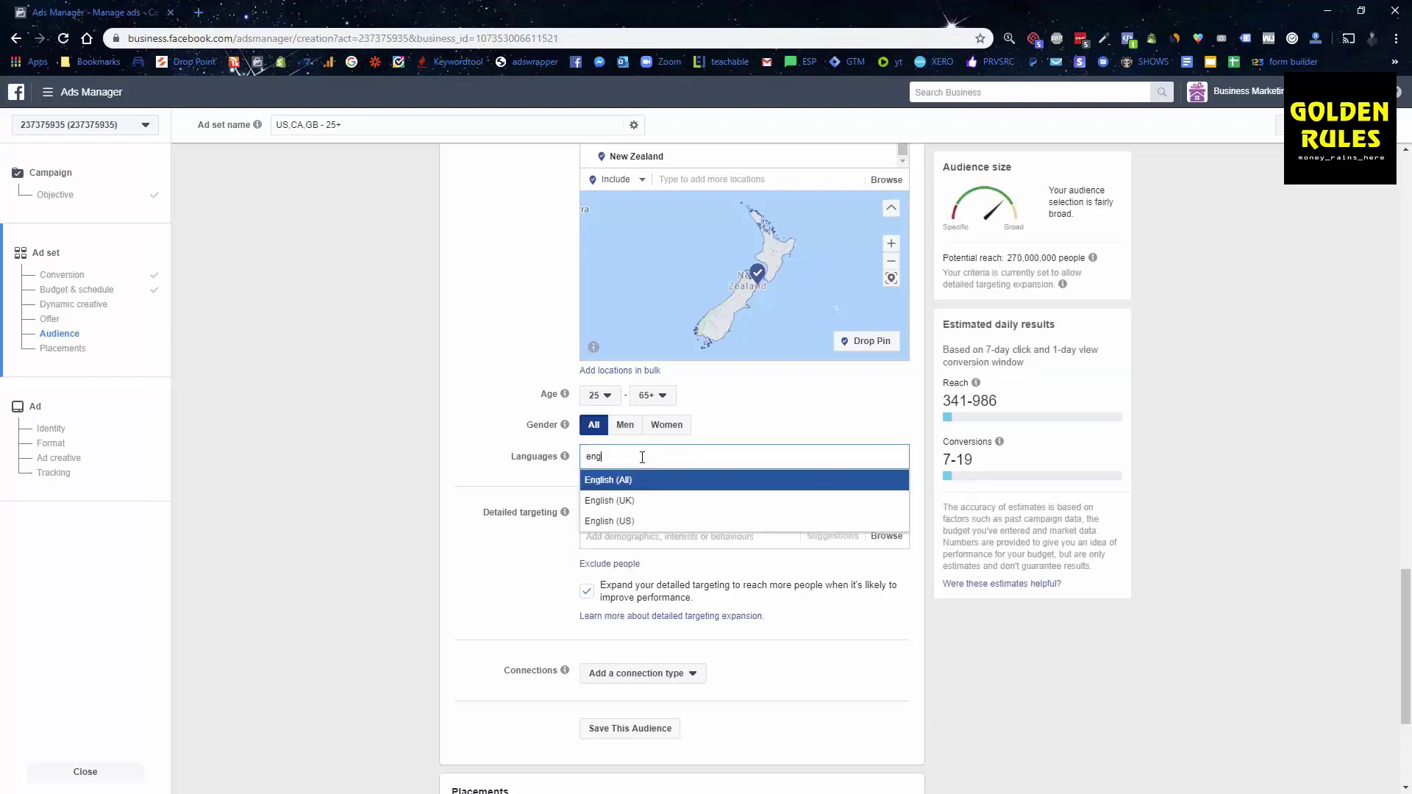
key(Return)
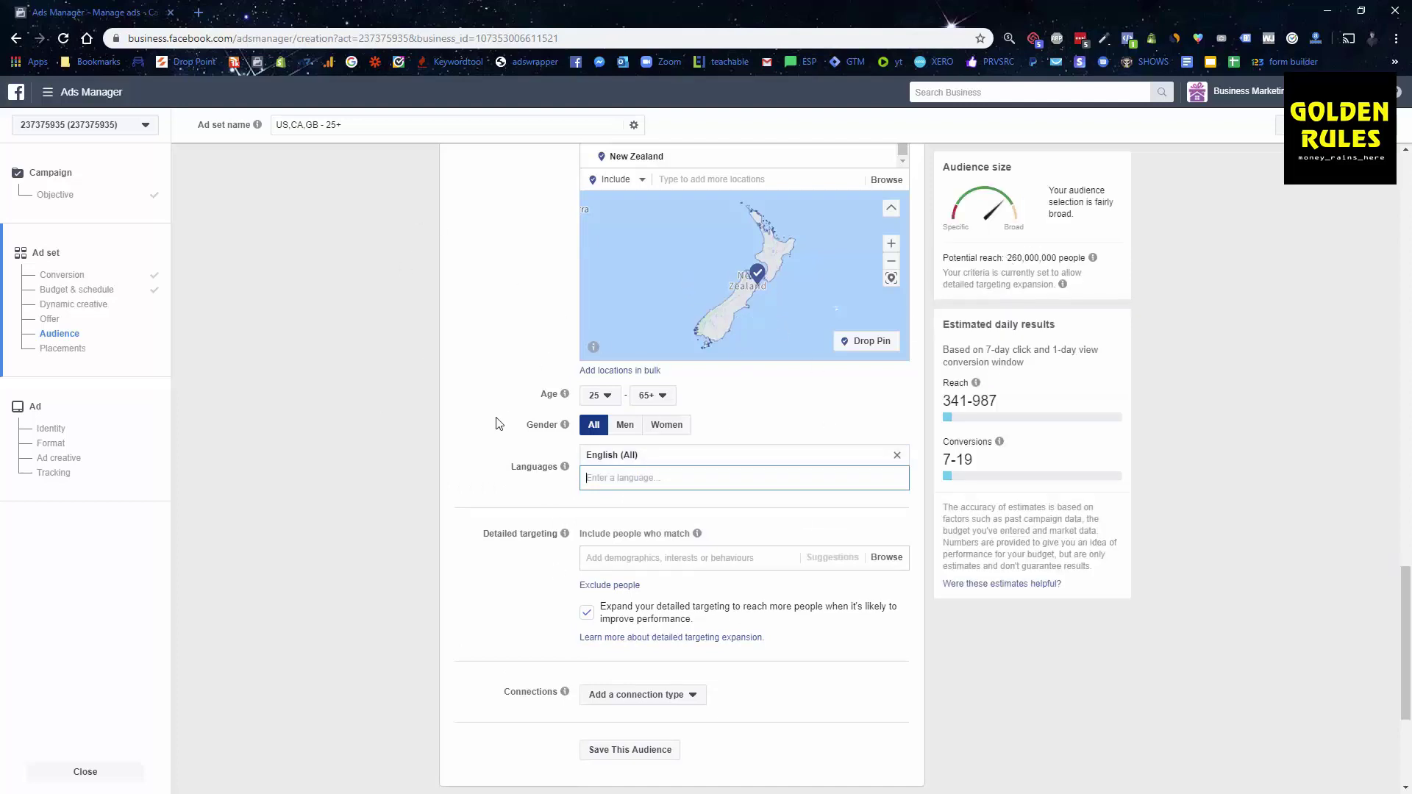
scroll(508, 420, down, 2)
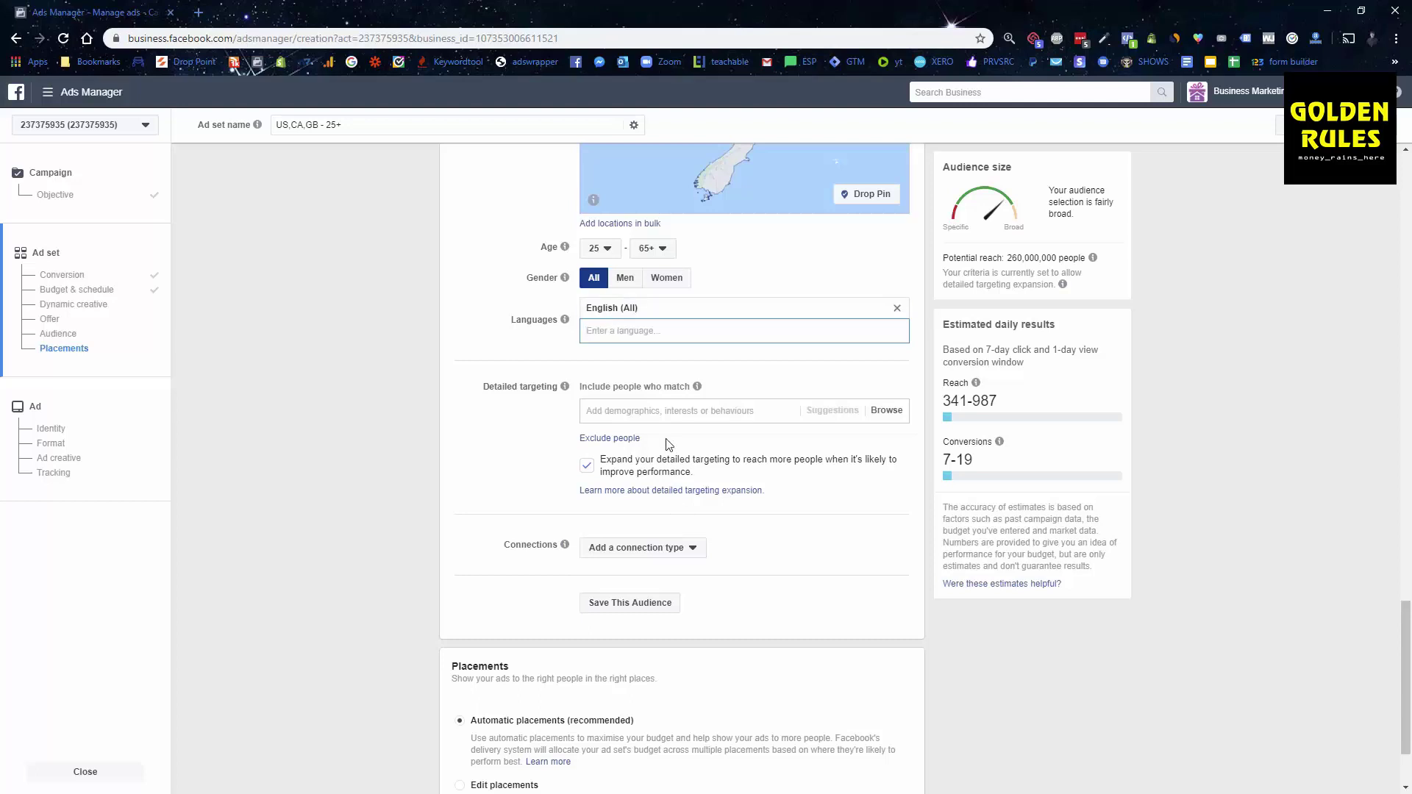
click(588, 467)
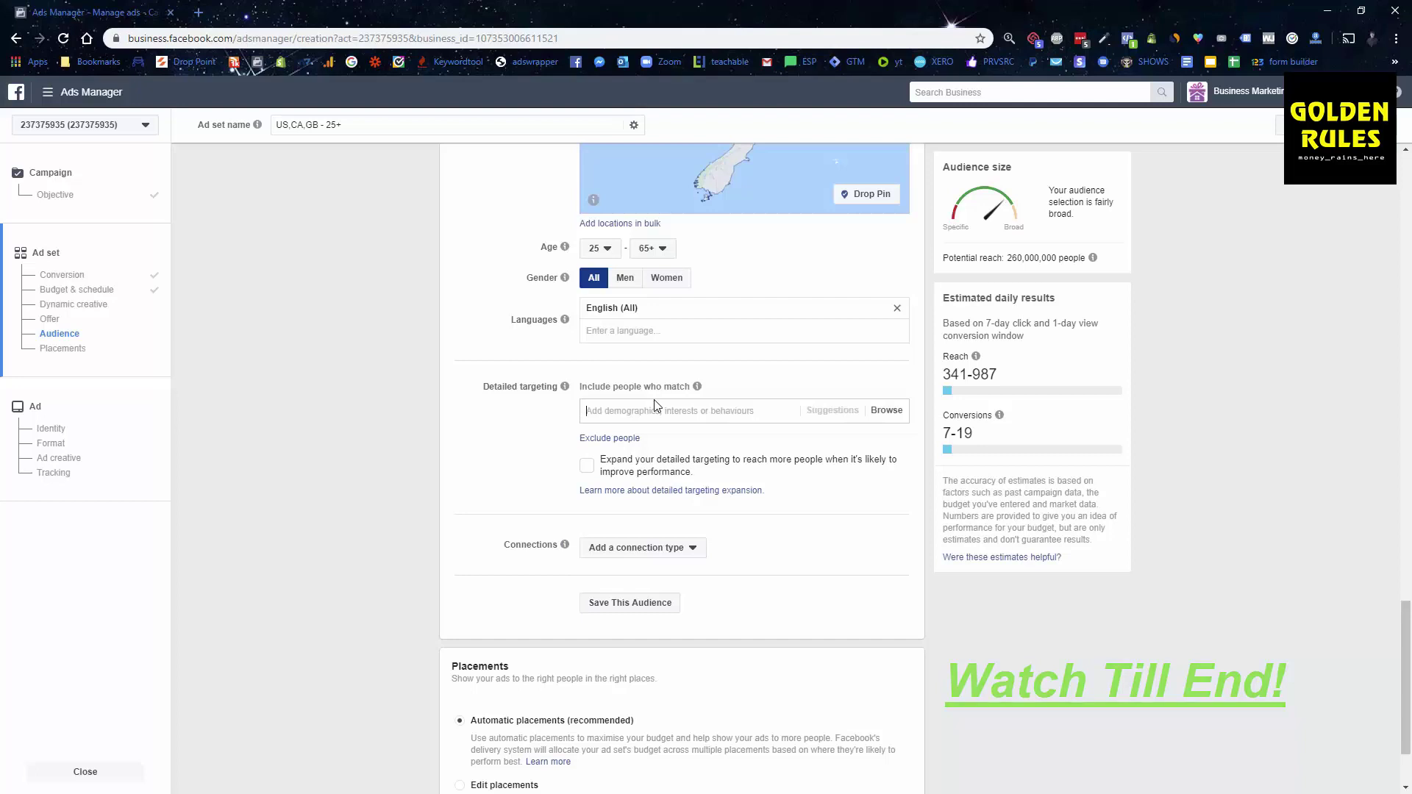
Step: Add Gymshark as a detailed-targeting interest, narrowing potential reach to 20,000,000
click(654, 409)
text(gym)
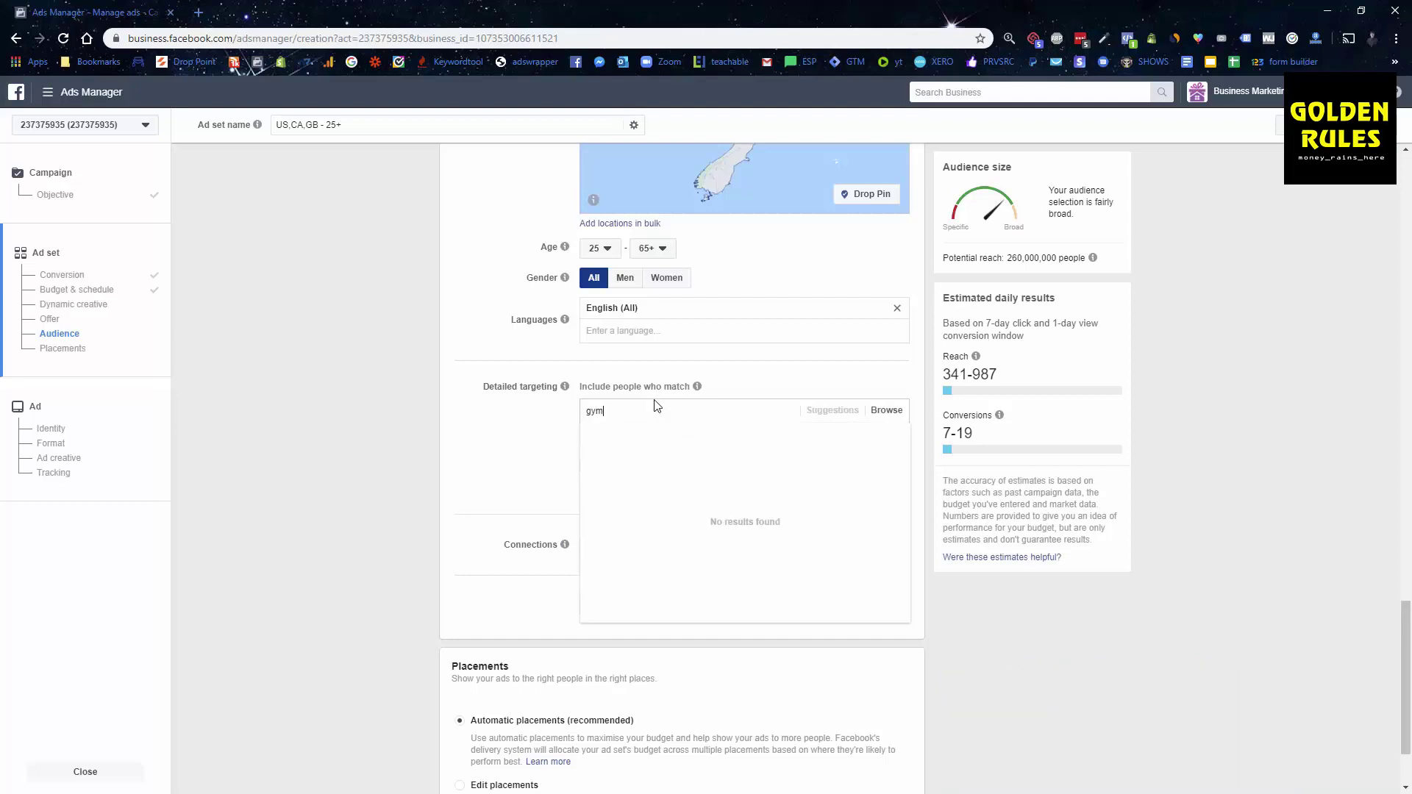
text(s)
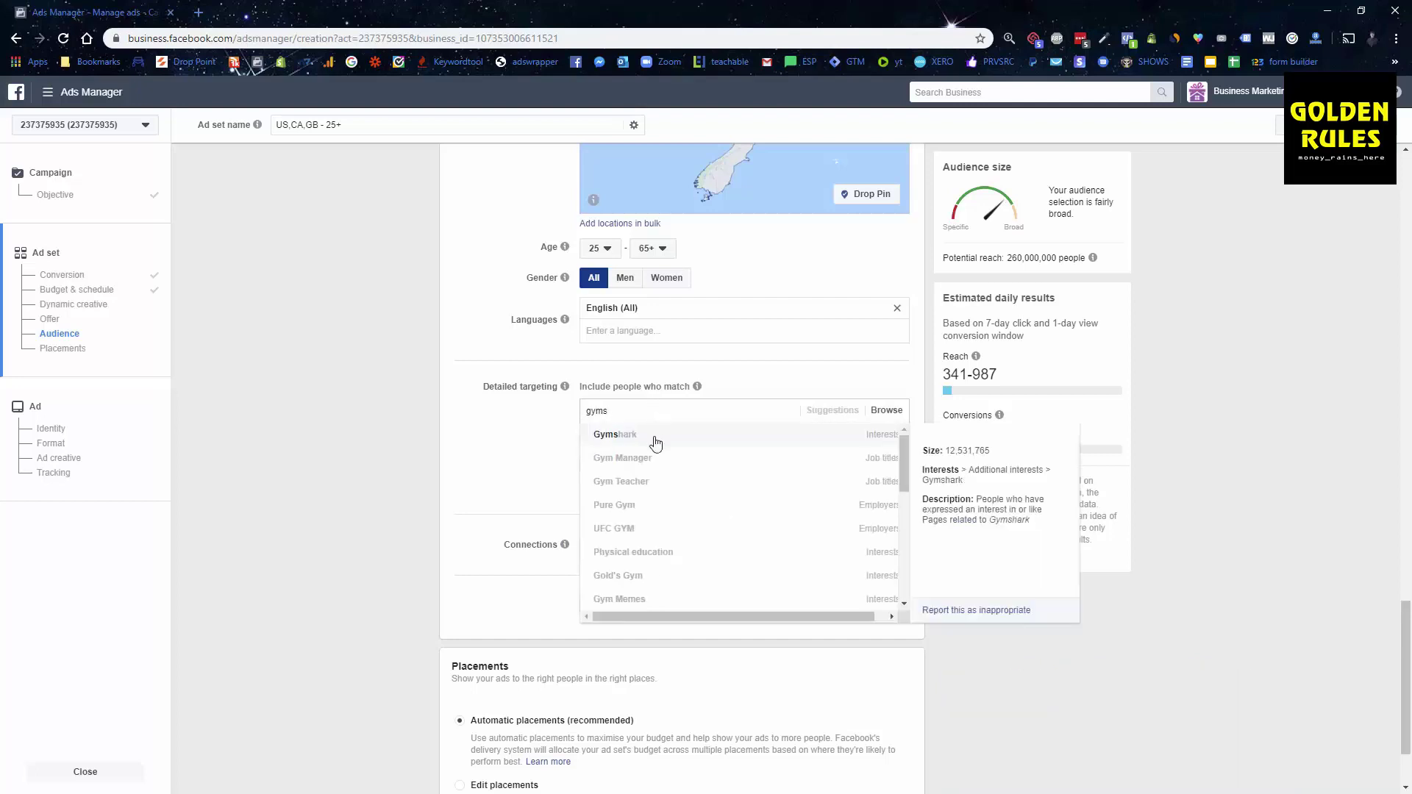
click(638, 435)
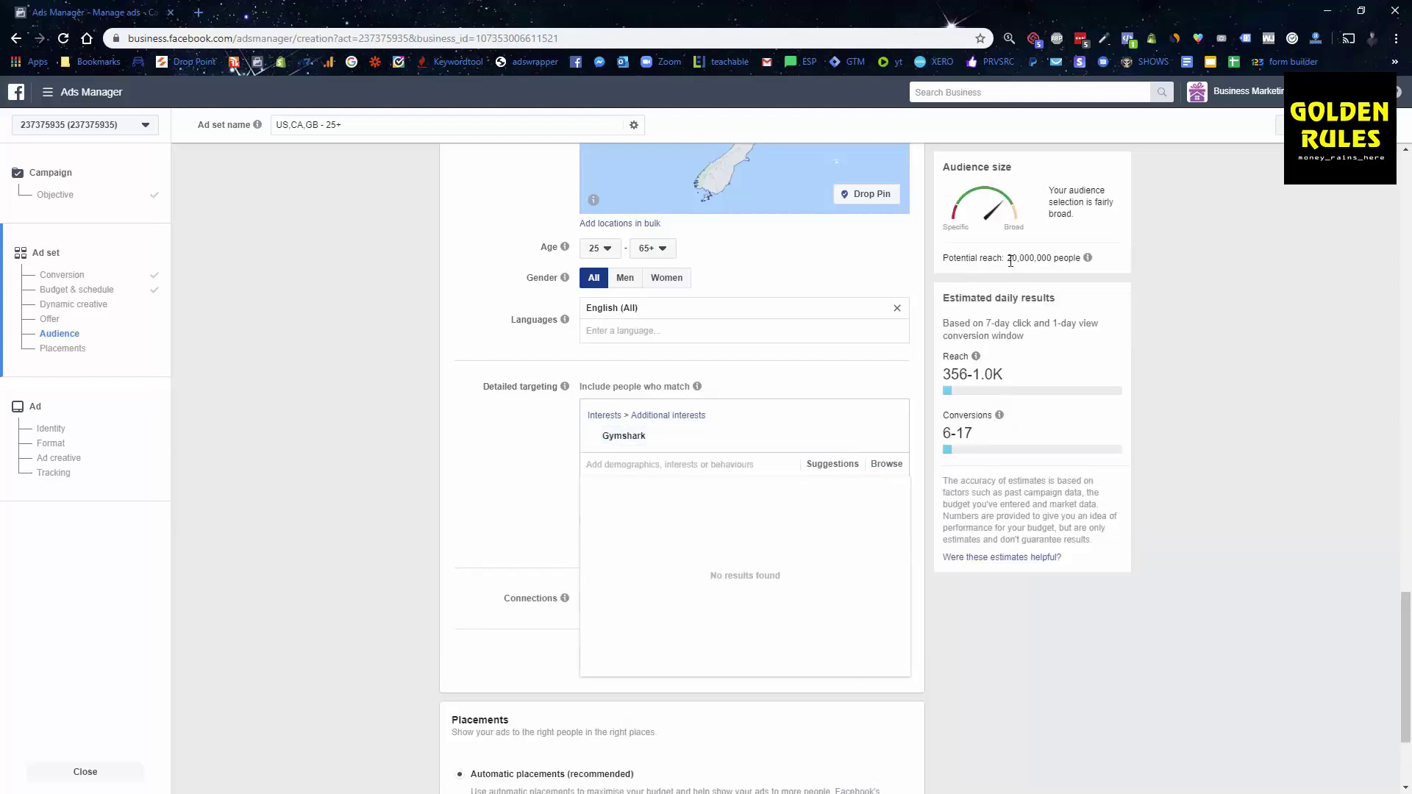
click(1008, 256)
mouse_move(640, 448)
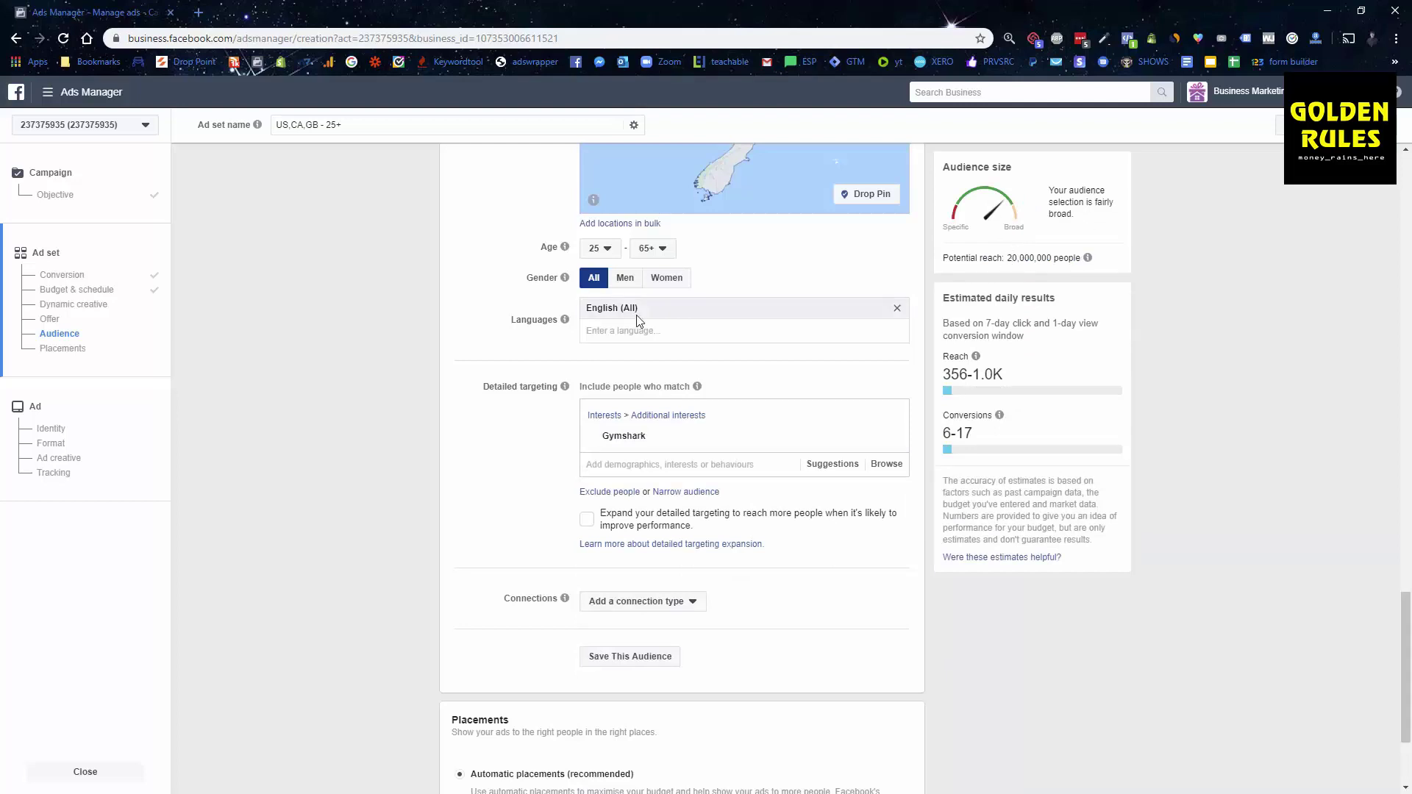
scroll(611, 370, up, 3)
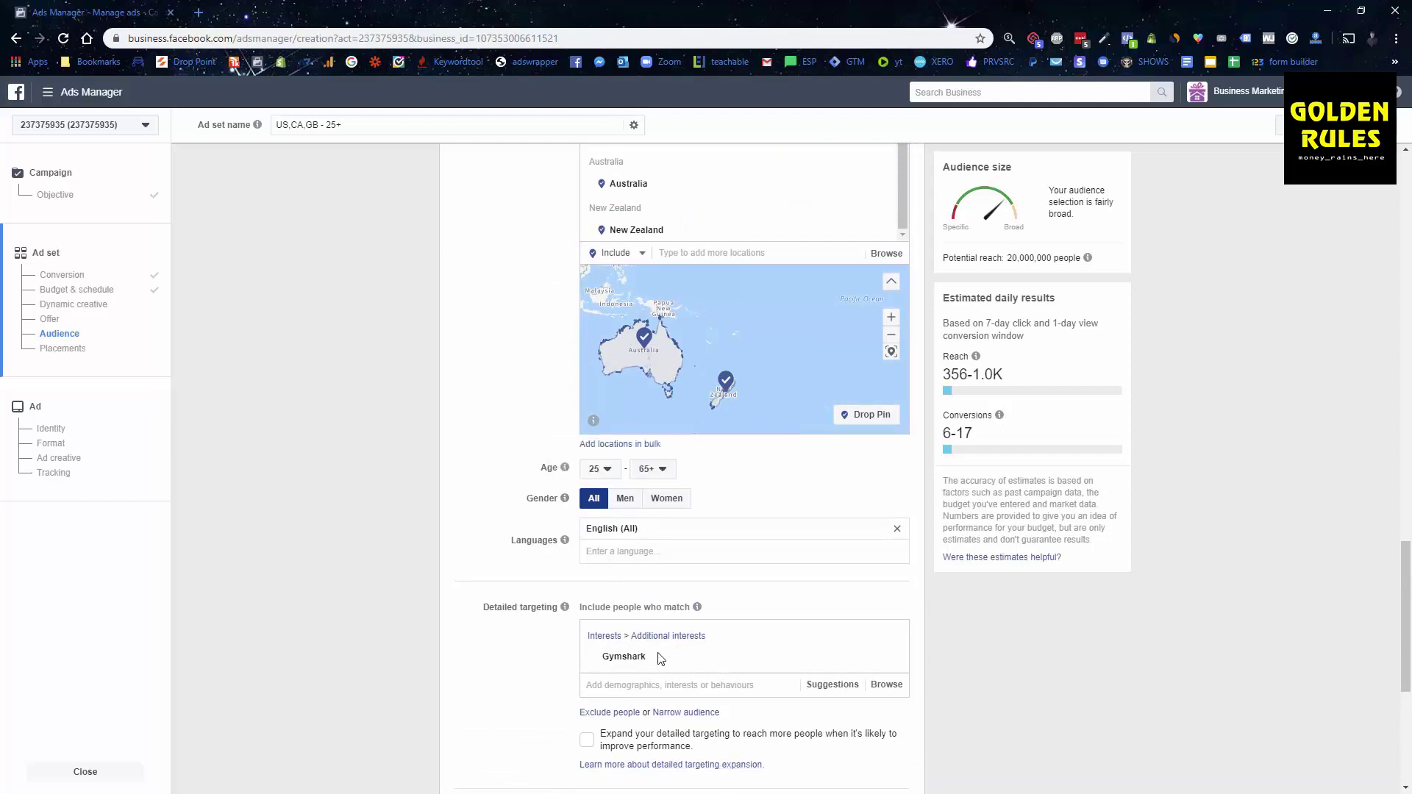
mouse_move(657, 656)
scroll(588, 646, down, 3)
click(843, 463)
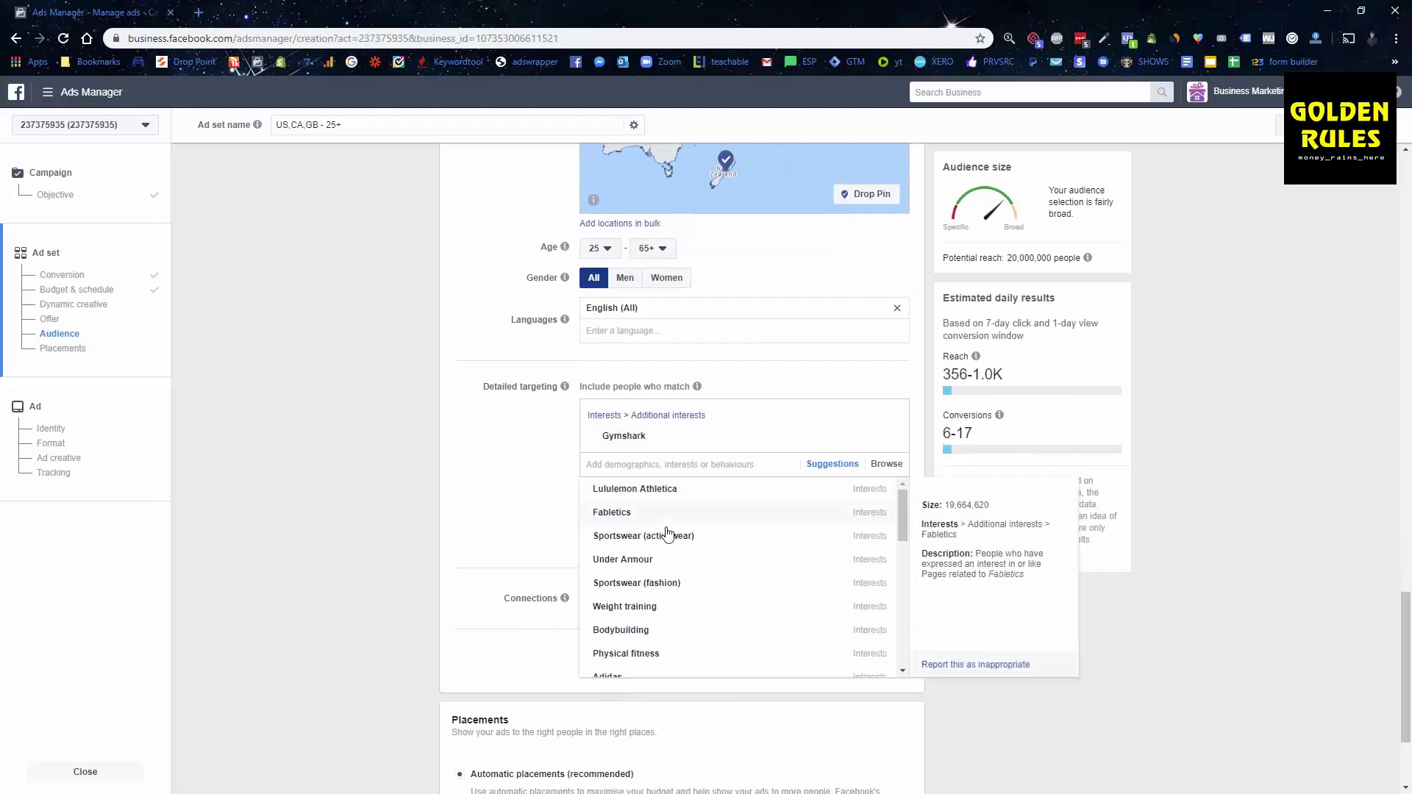
mouse_move(657, 522)
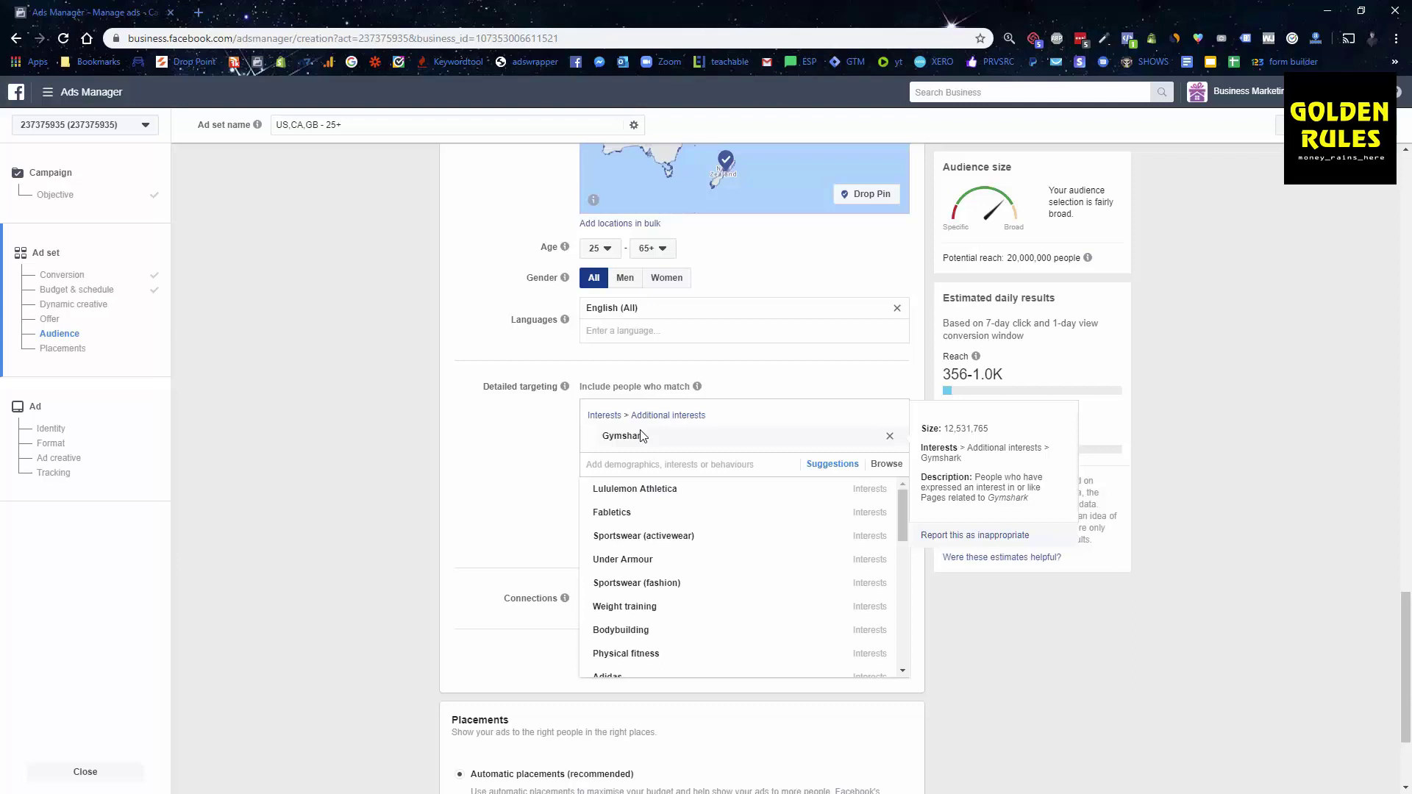
click(484, 438)
scroll(484, 438, down, 2)
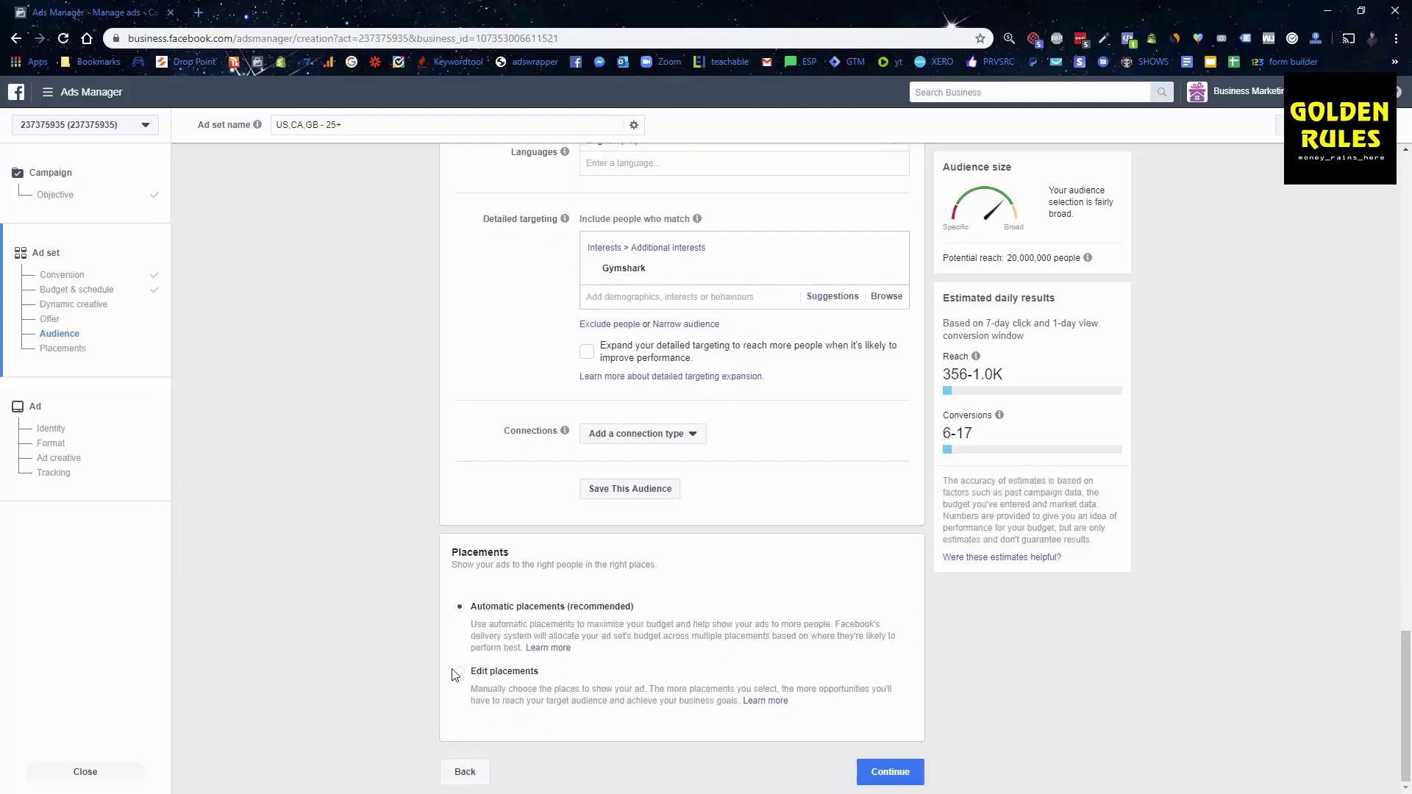
Step: Continue from the ad set settings to the Ad setup step
click(878, 784)
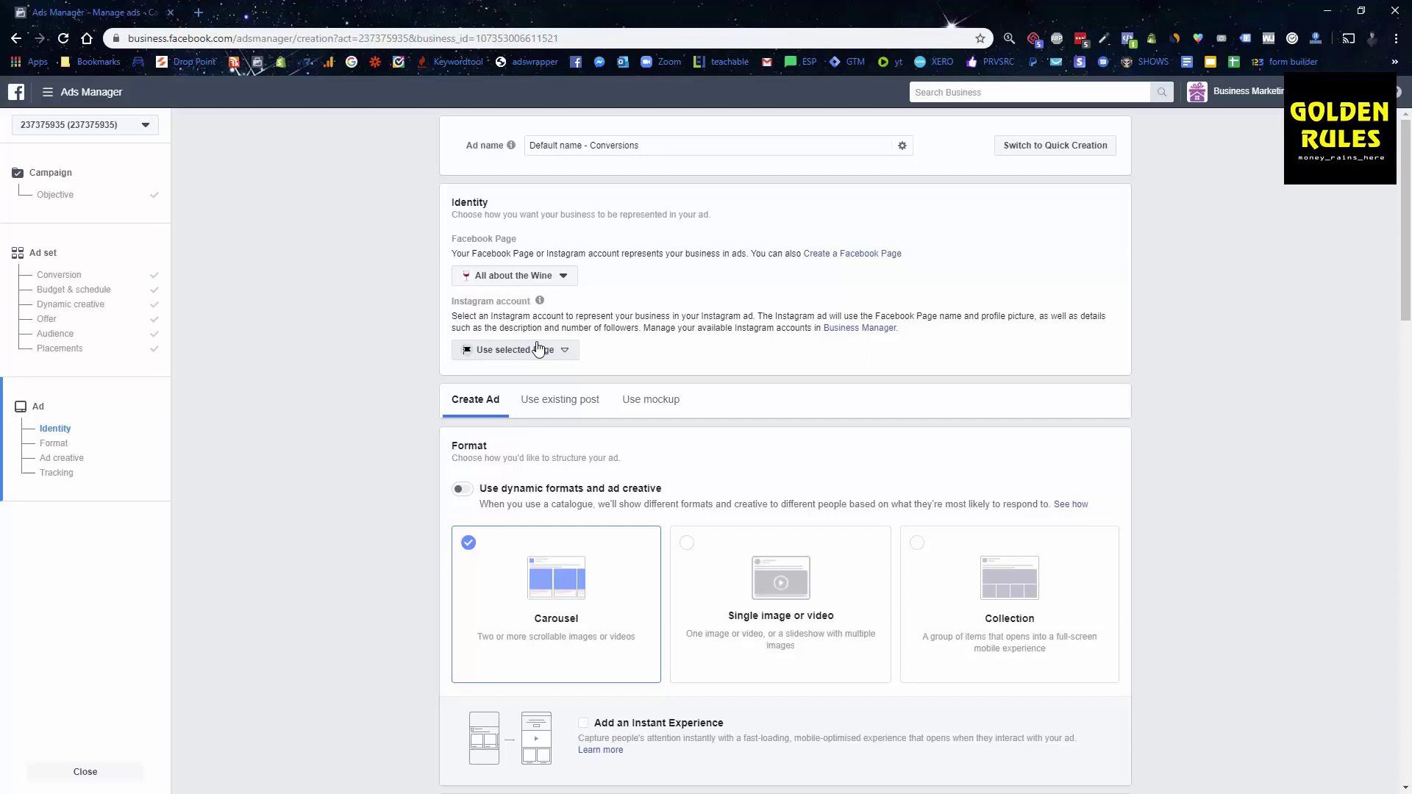
Step: Switch the ad format from Carousel to the Single image or video card
scroll(538, 349, down, 6)
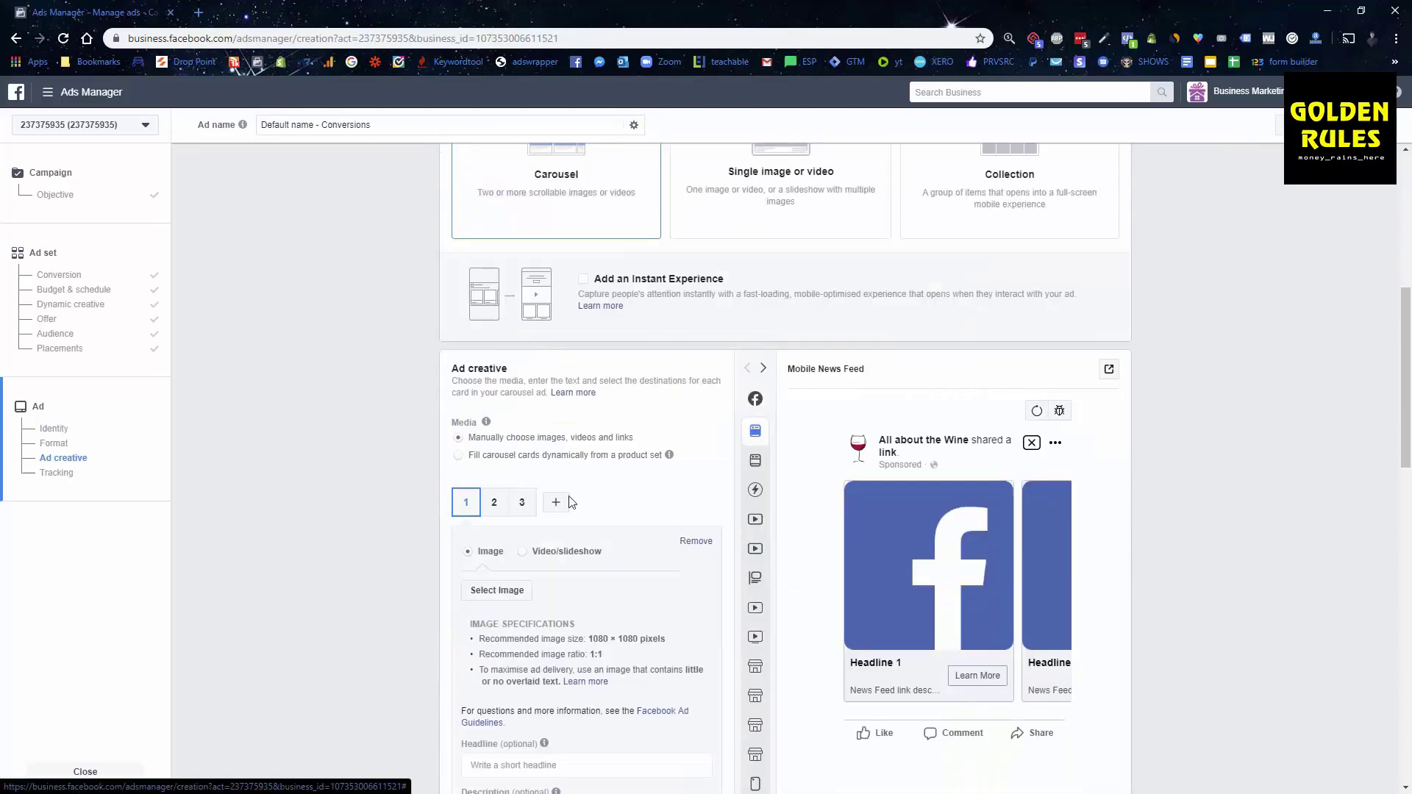
scroll(687, 478, down, 1)
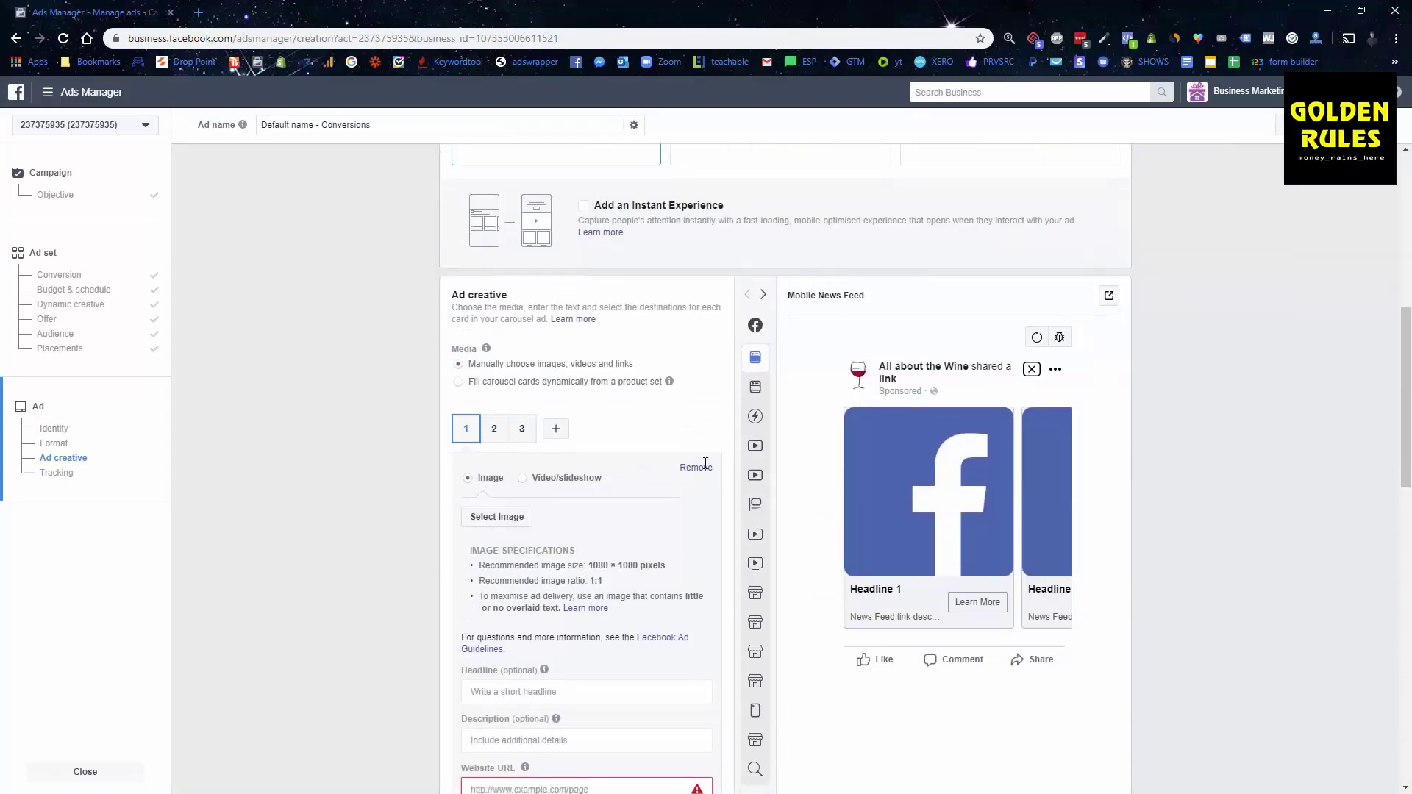
scroll(662, 368, up, 4)
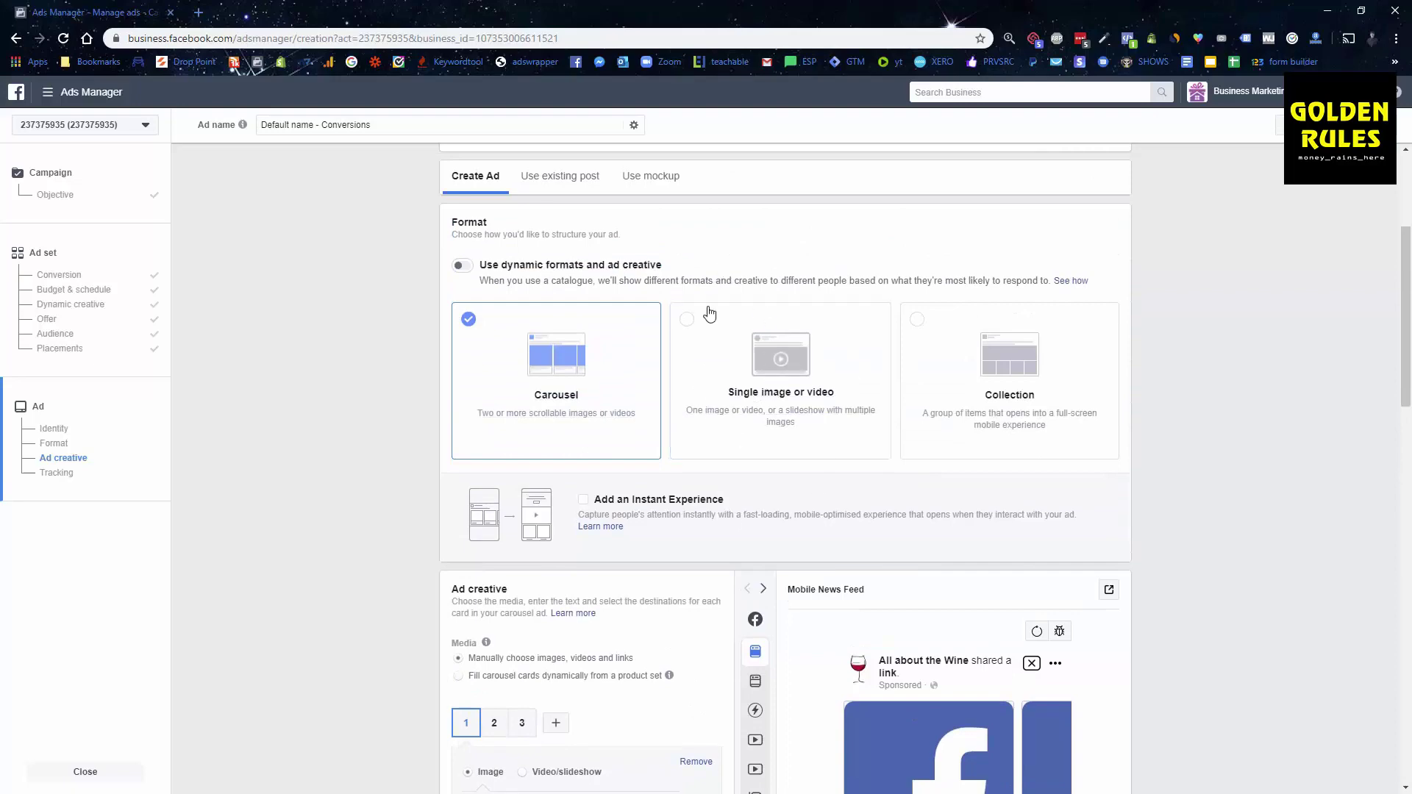
click(684, 317)
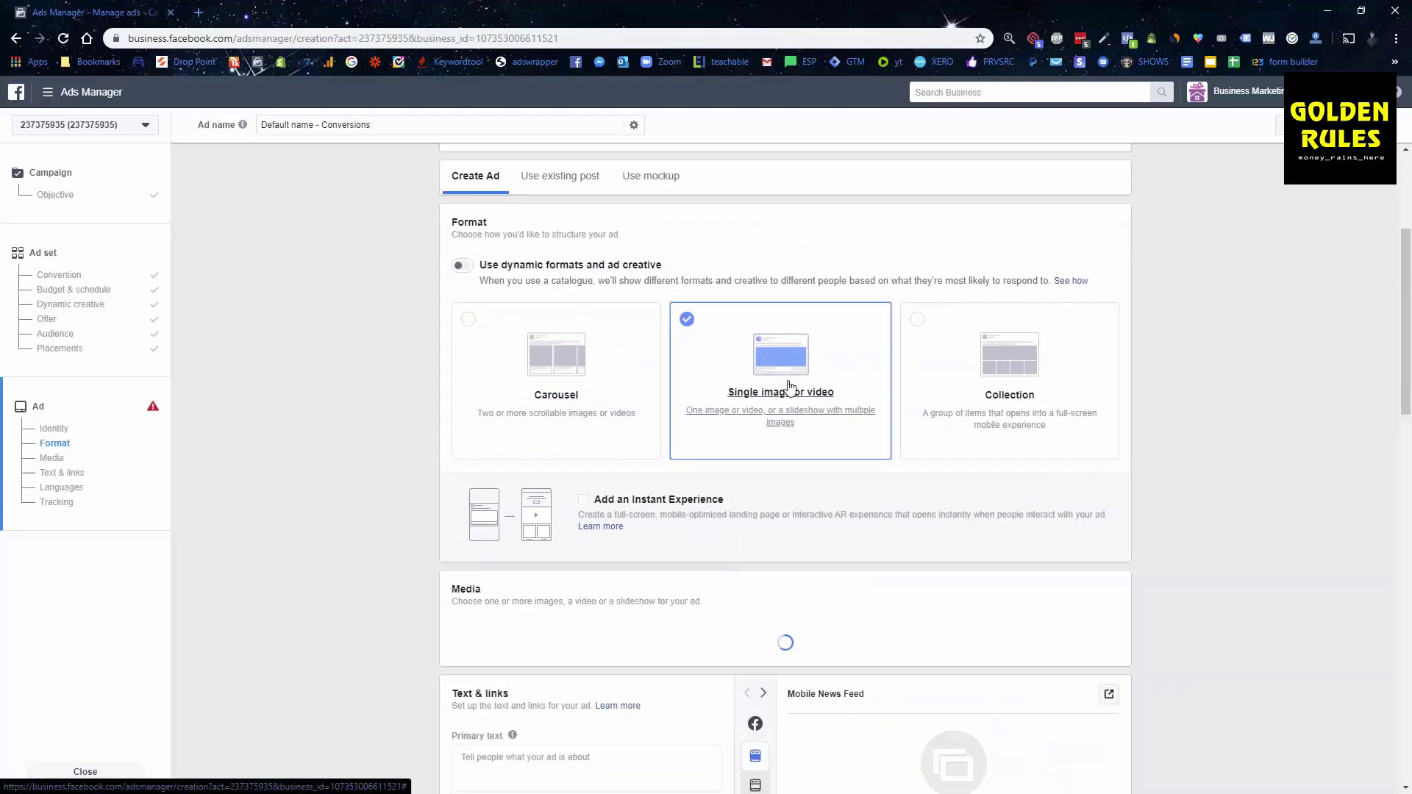
scroll(803, 479, down, 3)
scroll(803, 479, down, 3)
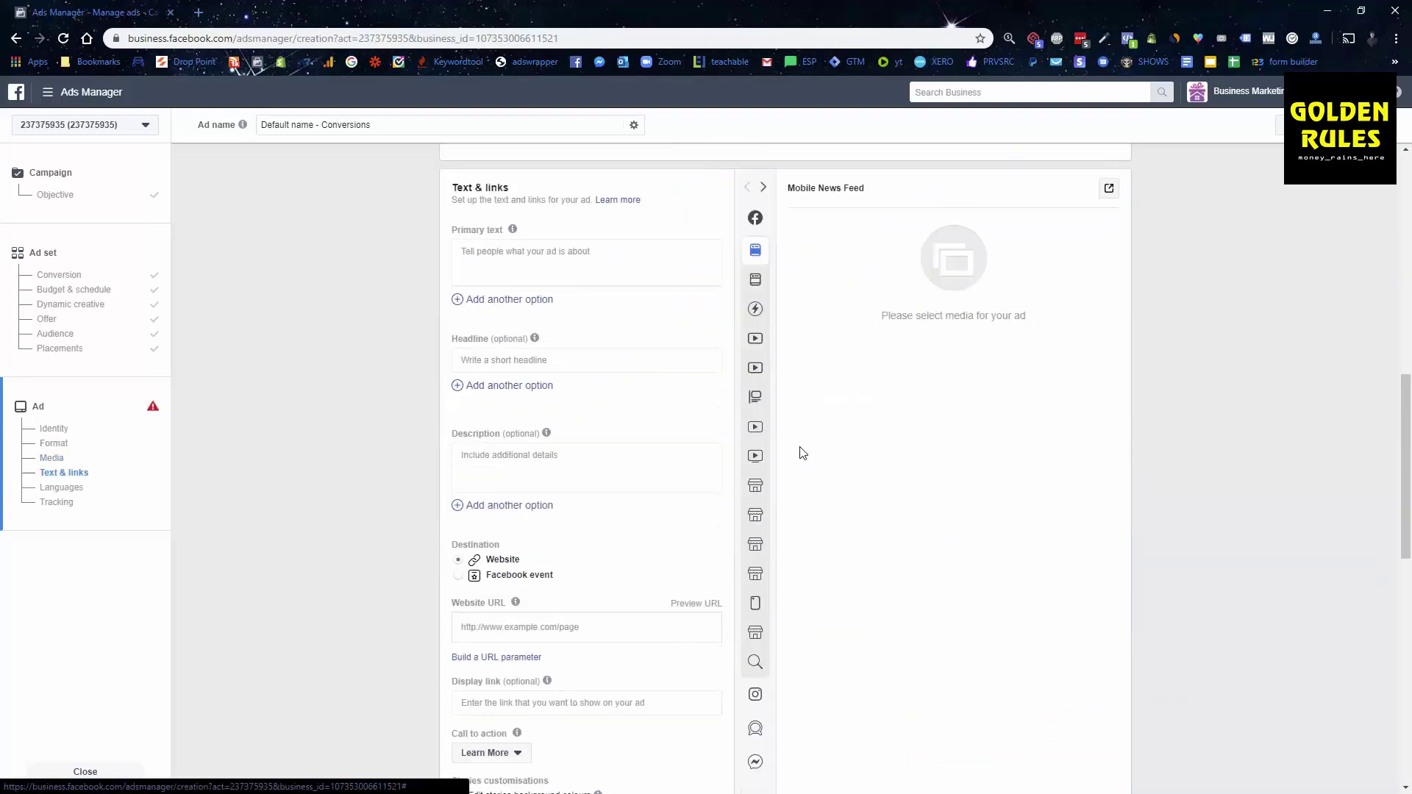
scroll(804, 444, up, 2)
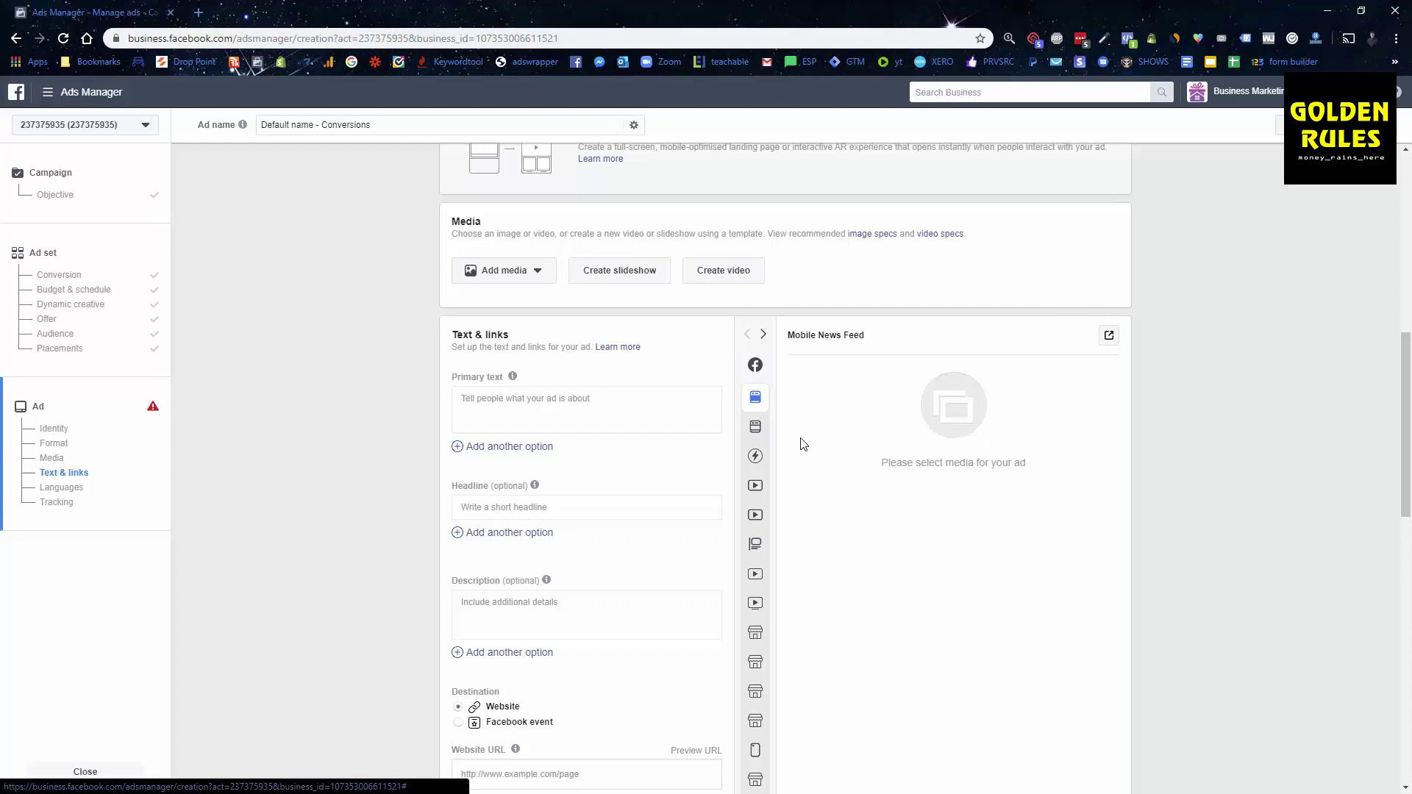
Step: Write the primary text 'Want To Make The Perfect Smoothie In Seconds?' and 'Check Out Blend4Life That Is Changing The Game' on two lines
click(557, 402)
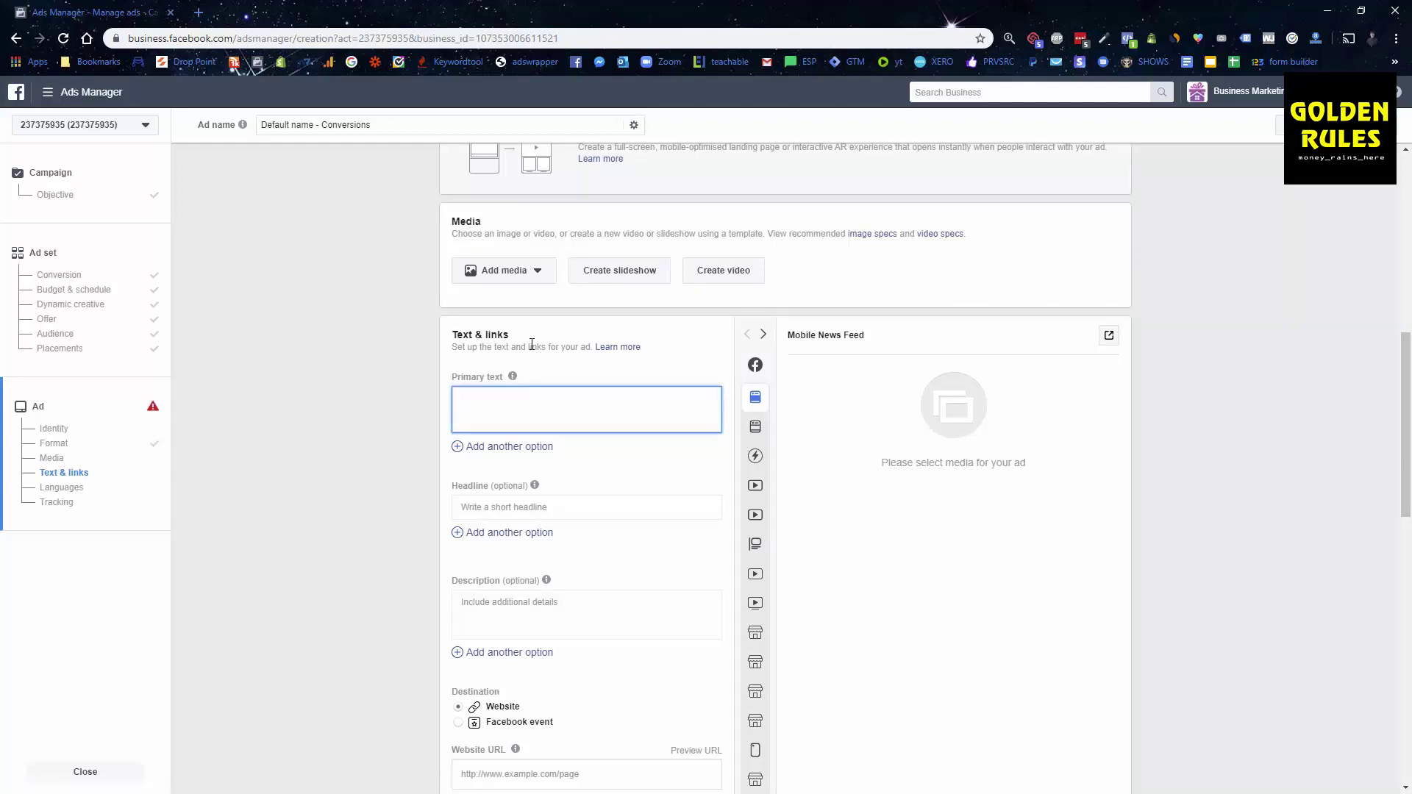
text(Want To Make The Perfect Smoothie In Seconds?)
key(Return)
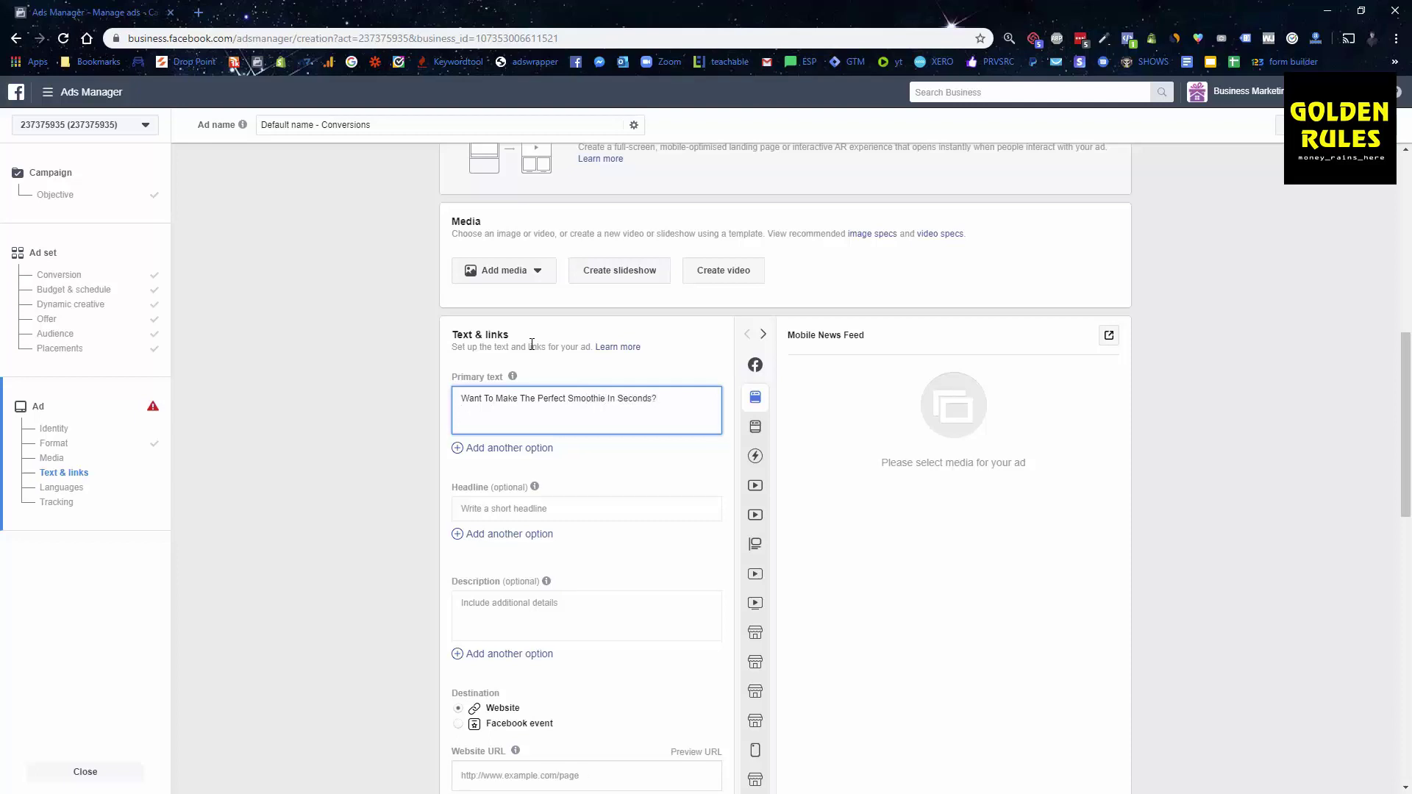
text(Check Out)
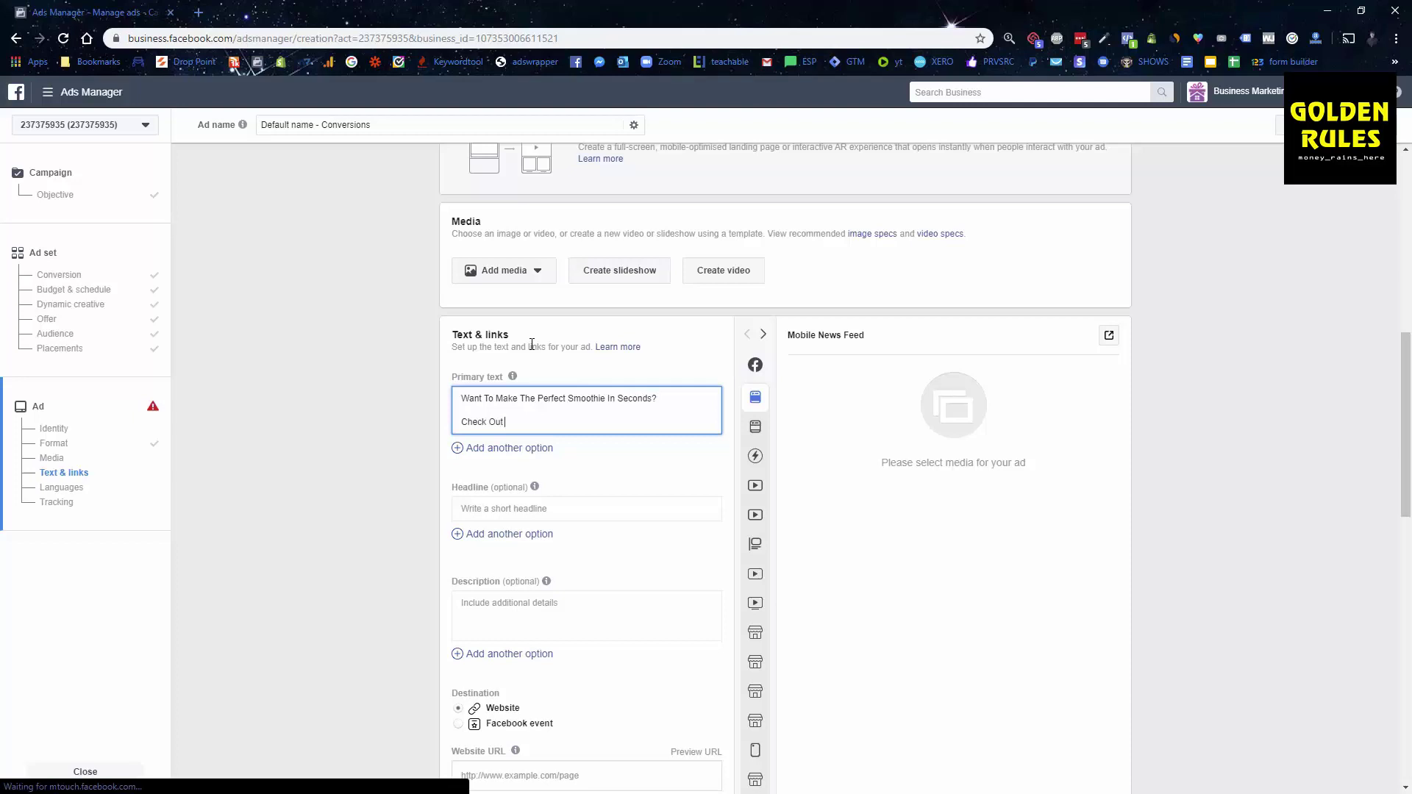
text( Blend4Life That I)
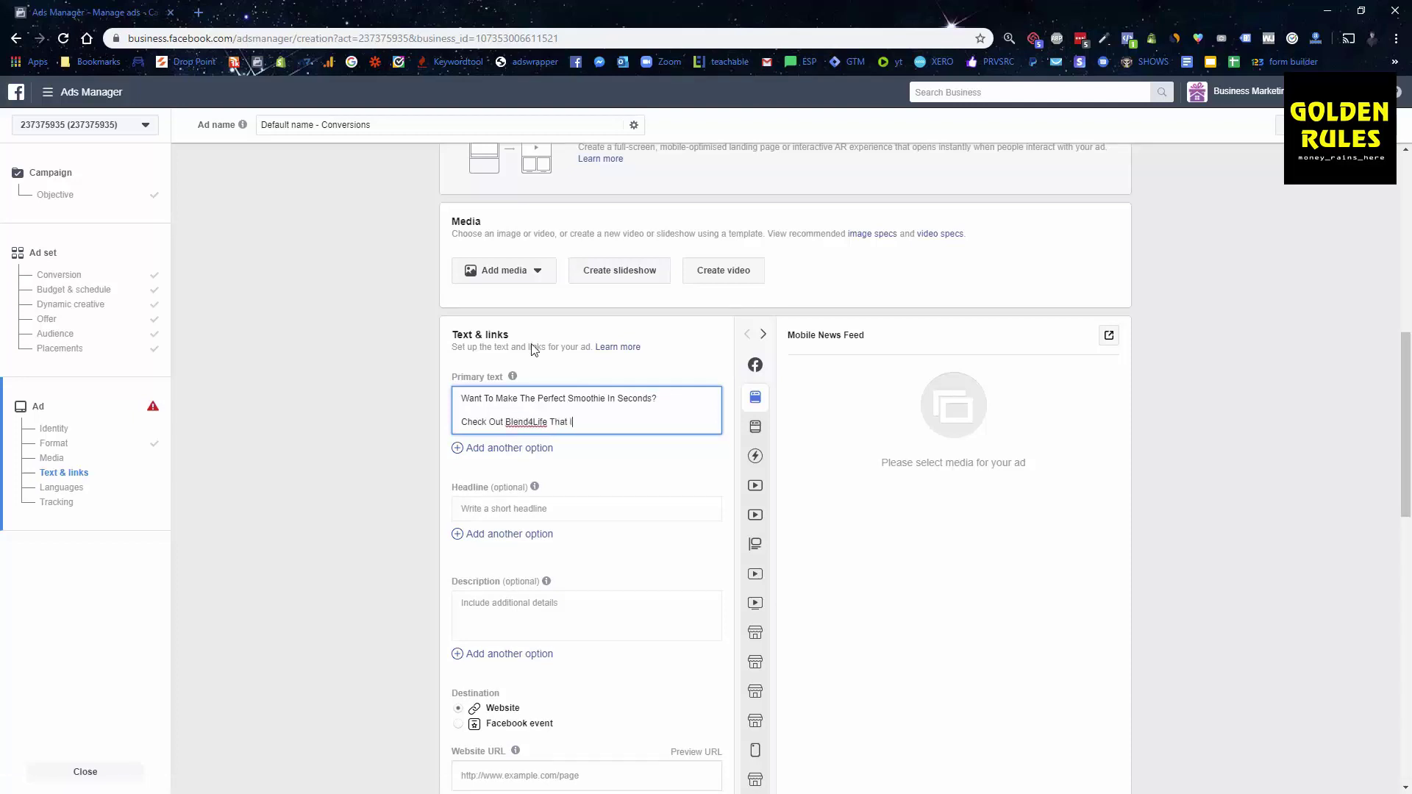
text(s Changing The Game!)
click(500, 270)
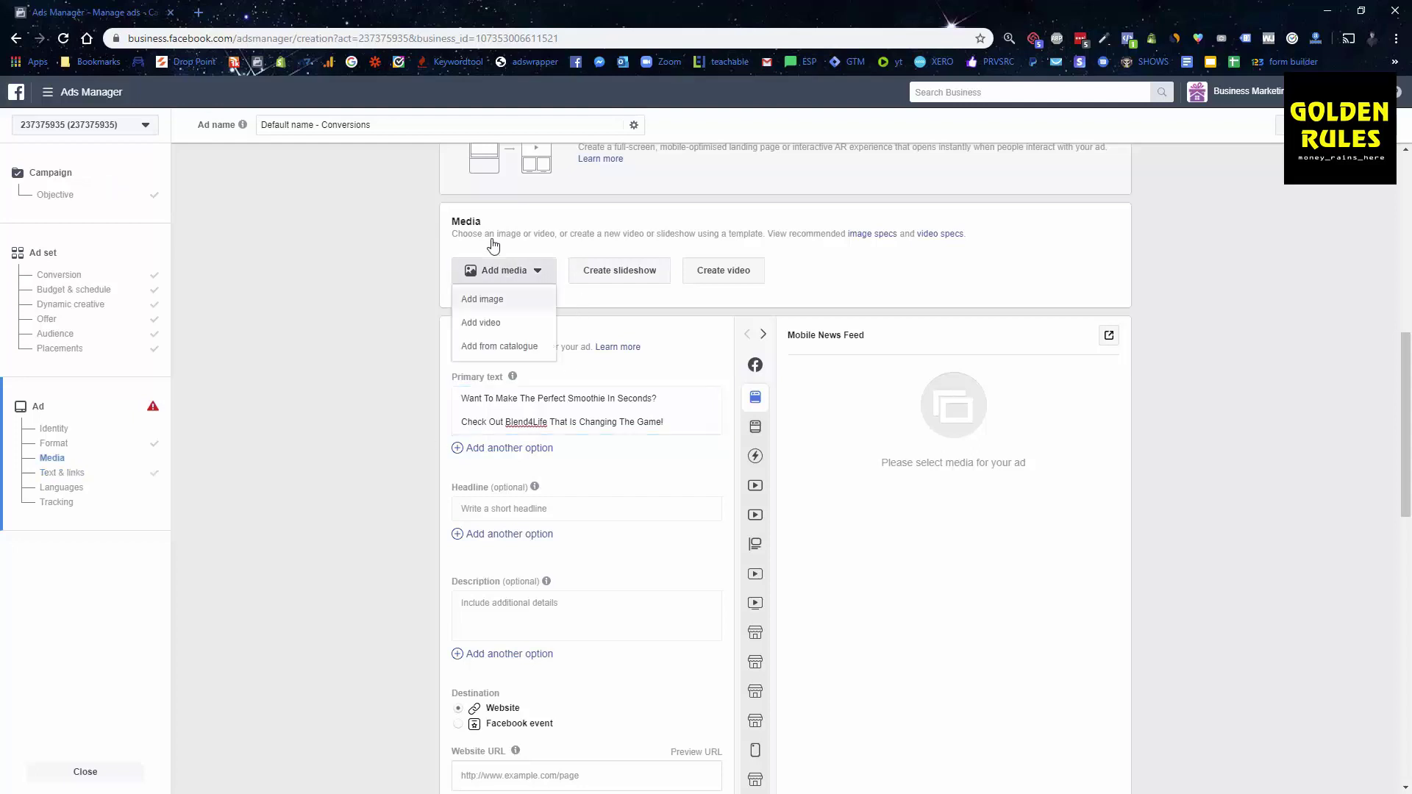
click(491, 299)
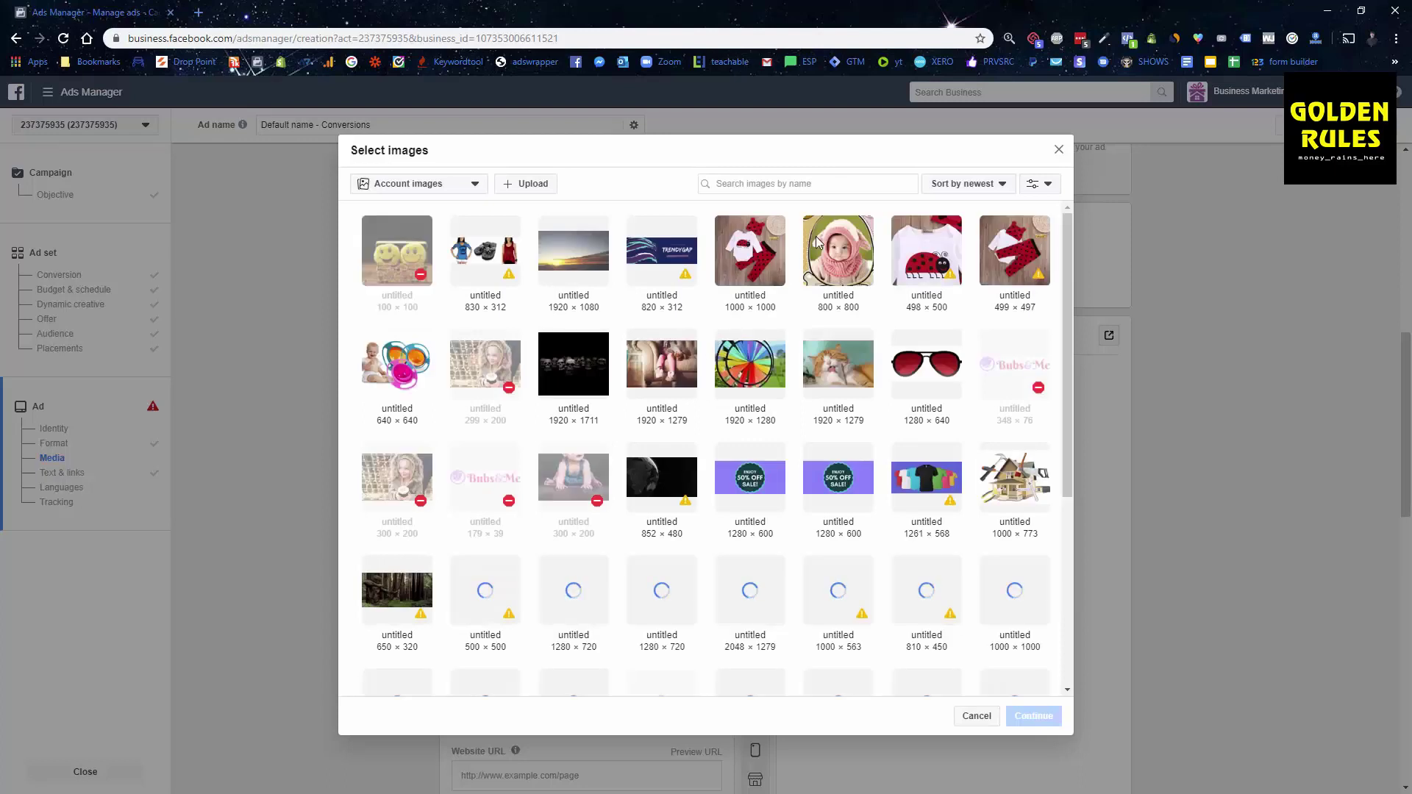
click(394, 362)
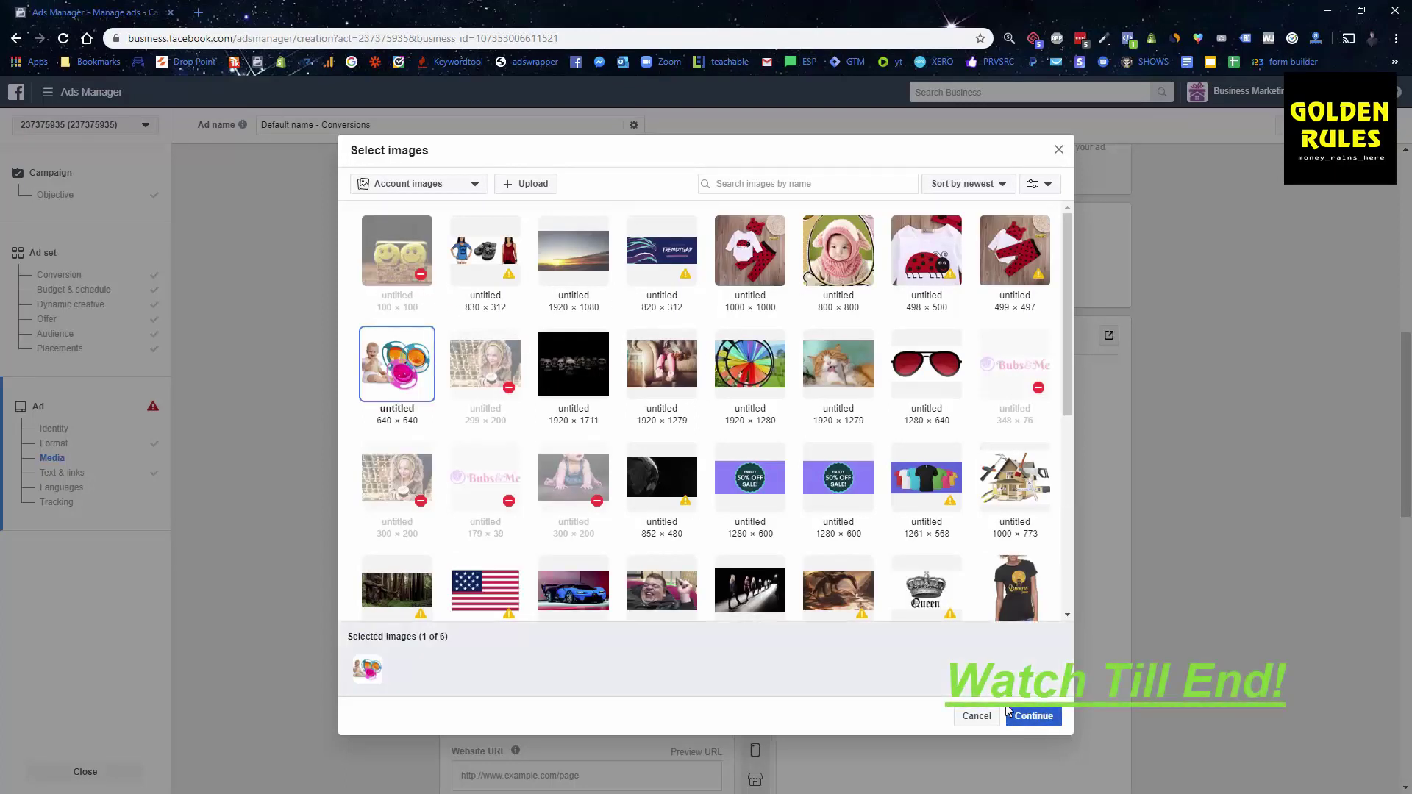
click(1024, 716)
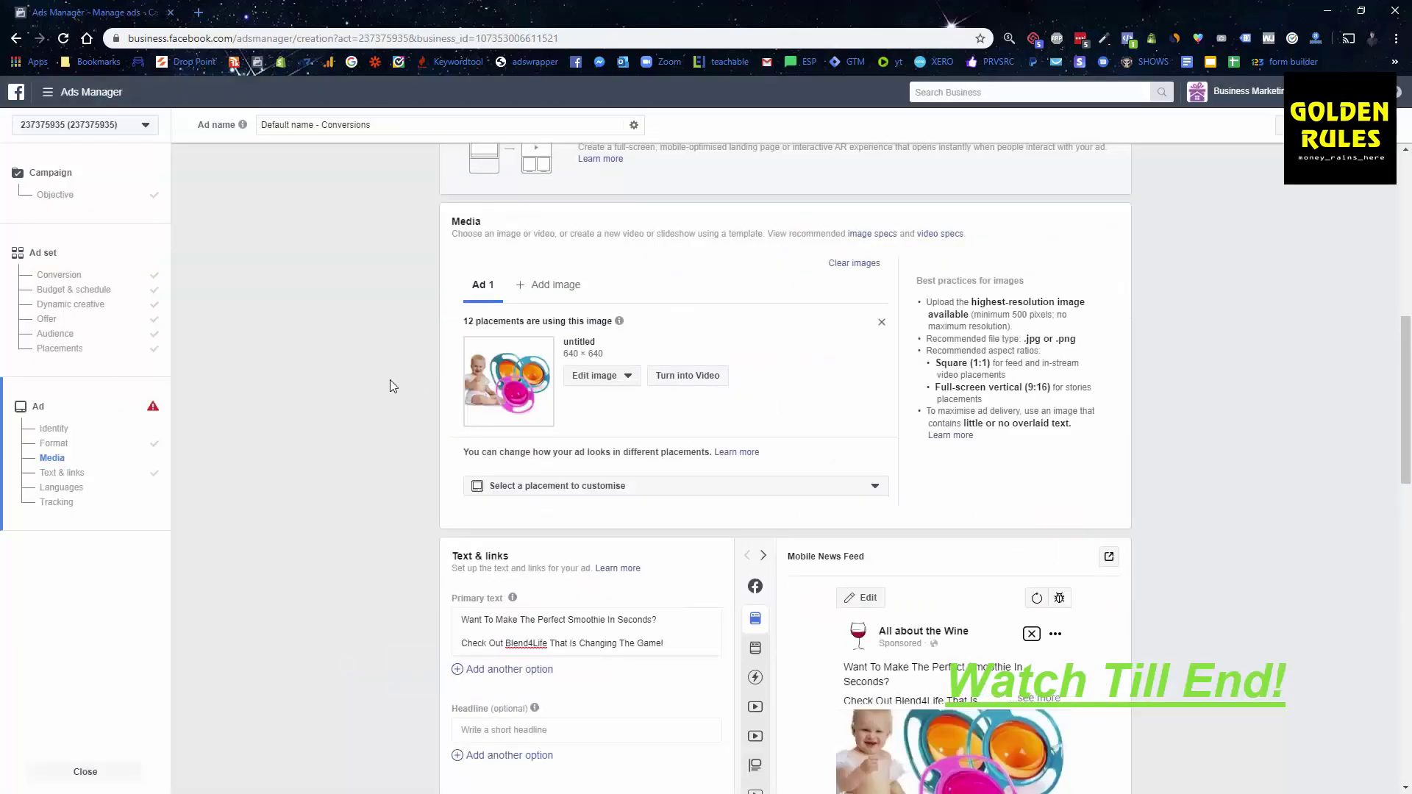
scroll(389, 382, down, 2)
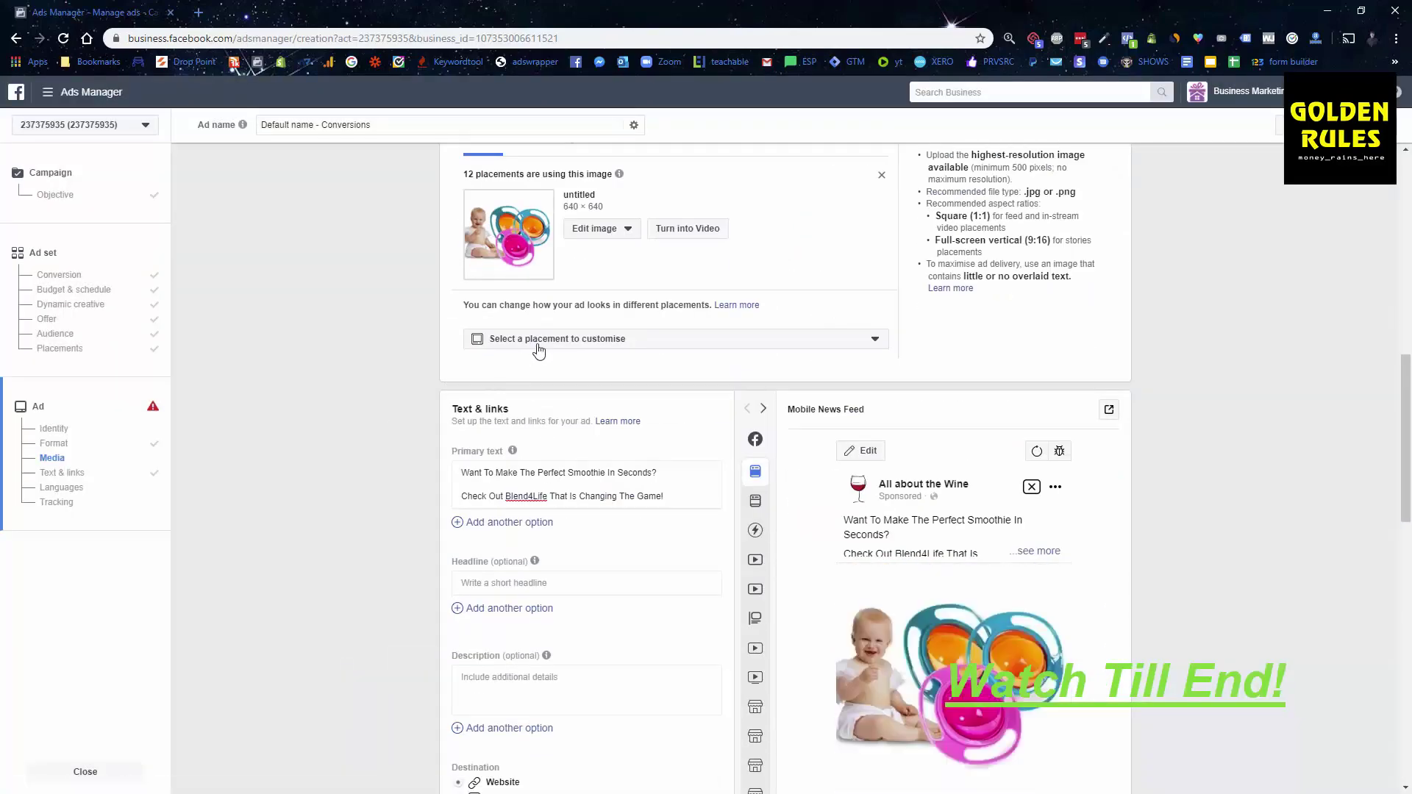
scroll(570, 280, up, 2)
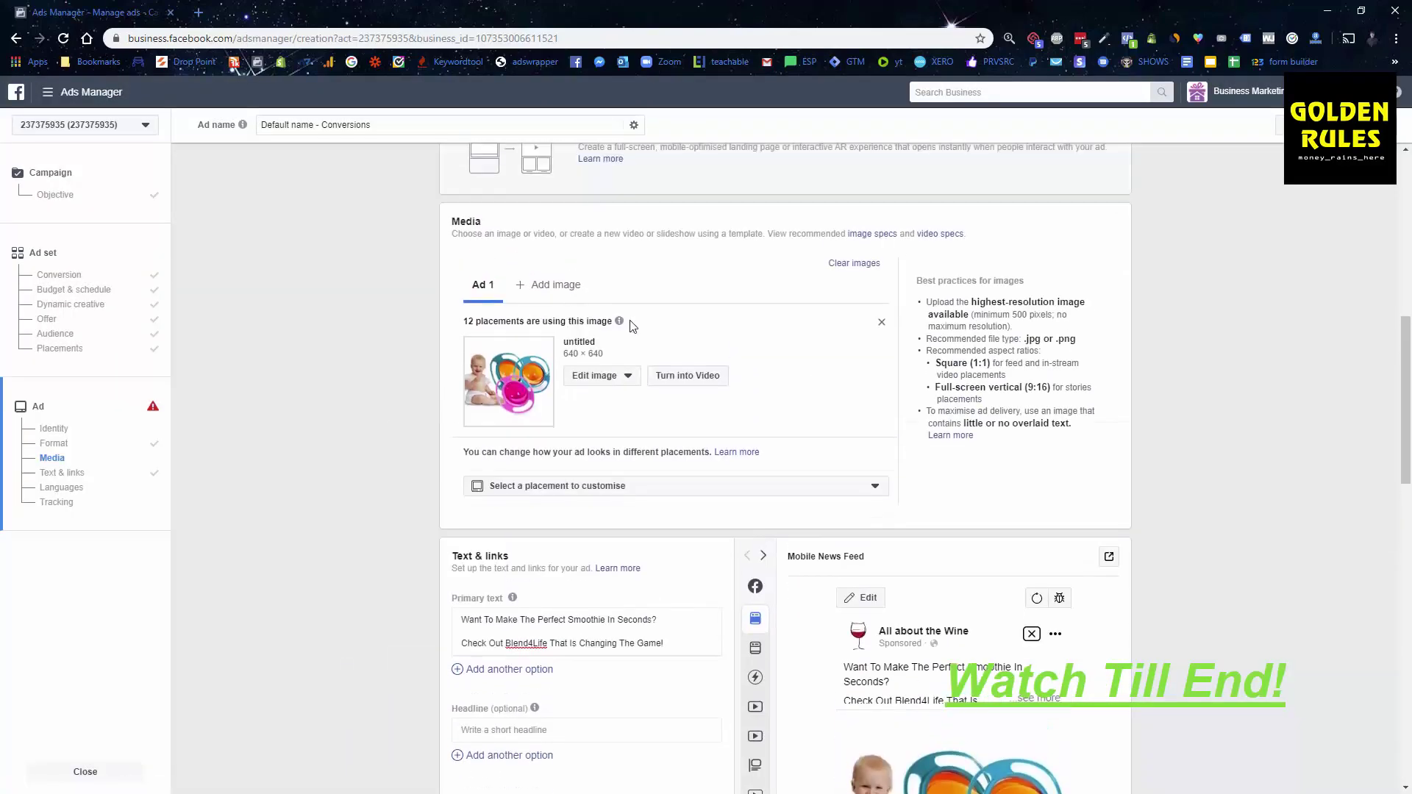
click(853, 264)
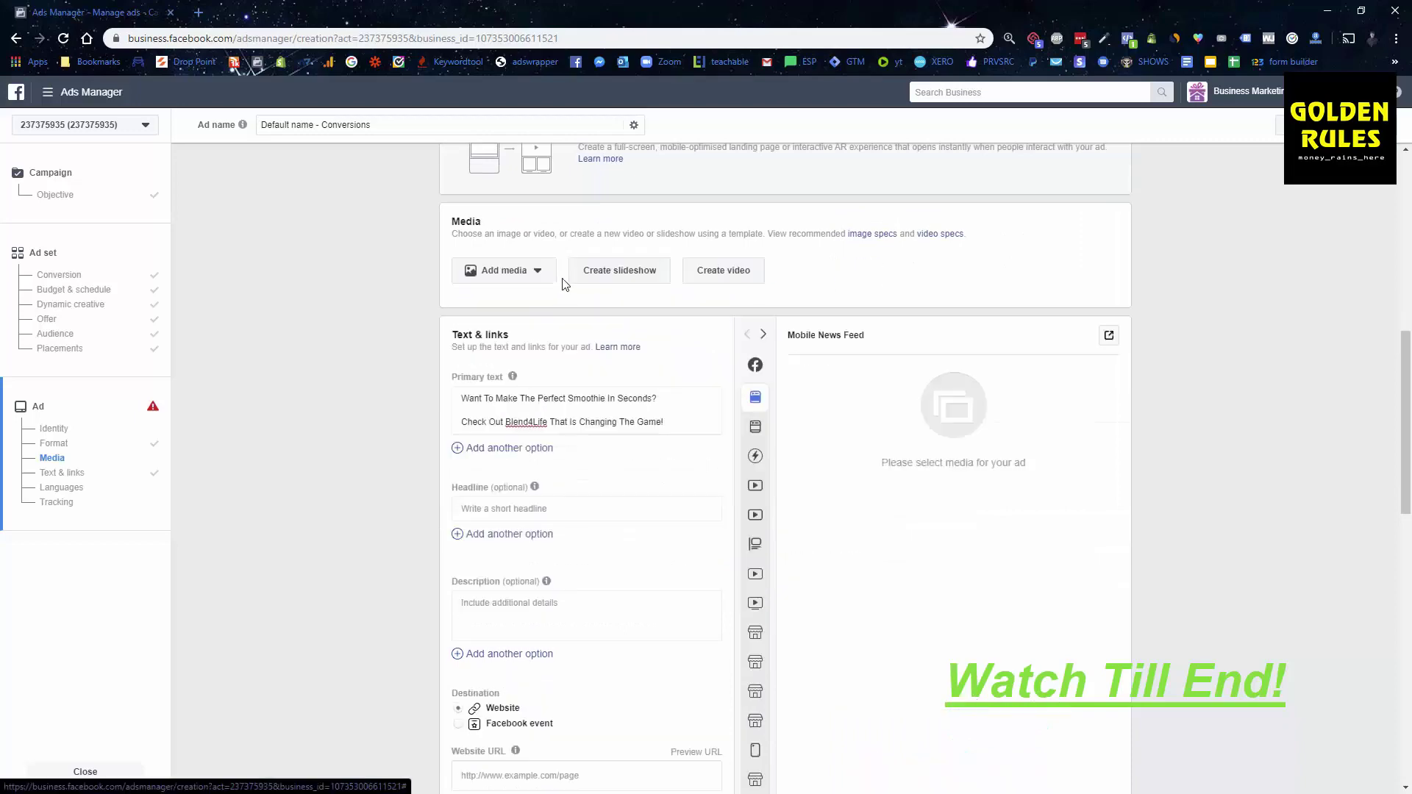
Step: Add the 720 × 720 pillow case video as the ad's media
click(507, 273)
click(513, 324)
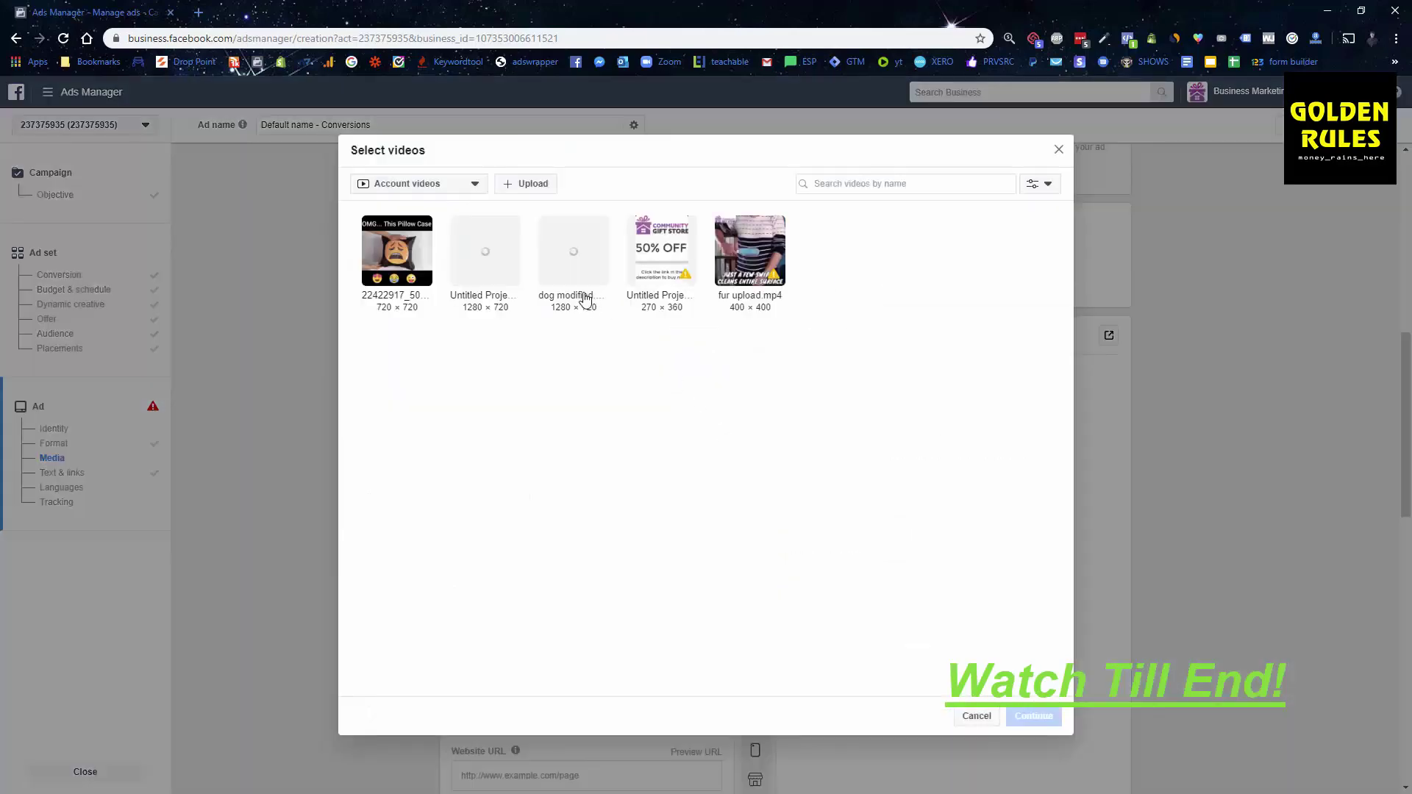
click(397, 252)
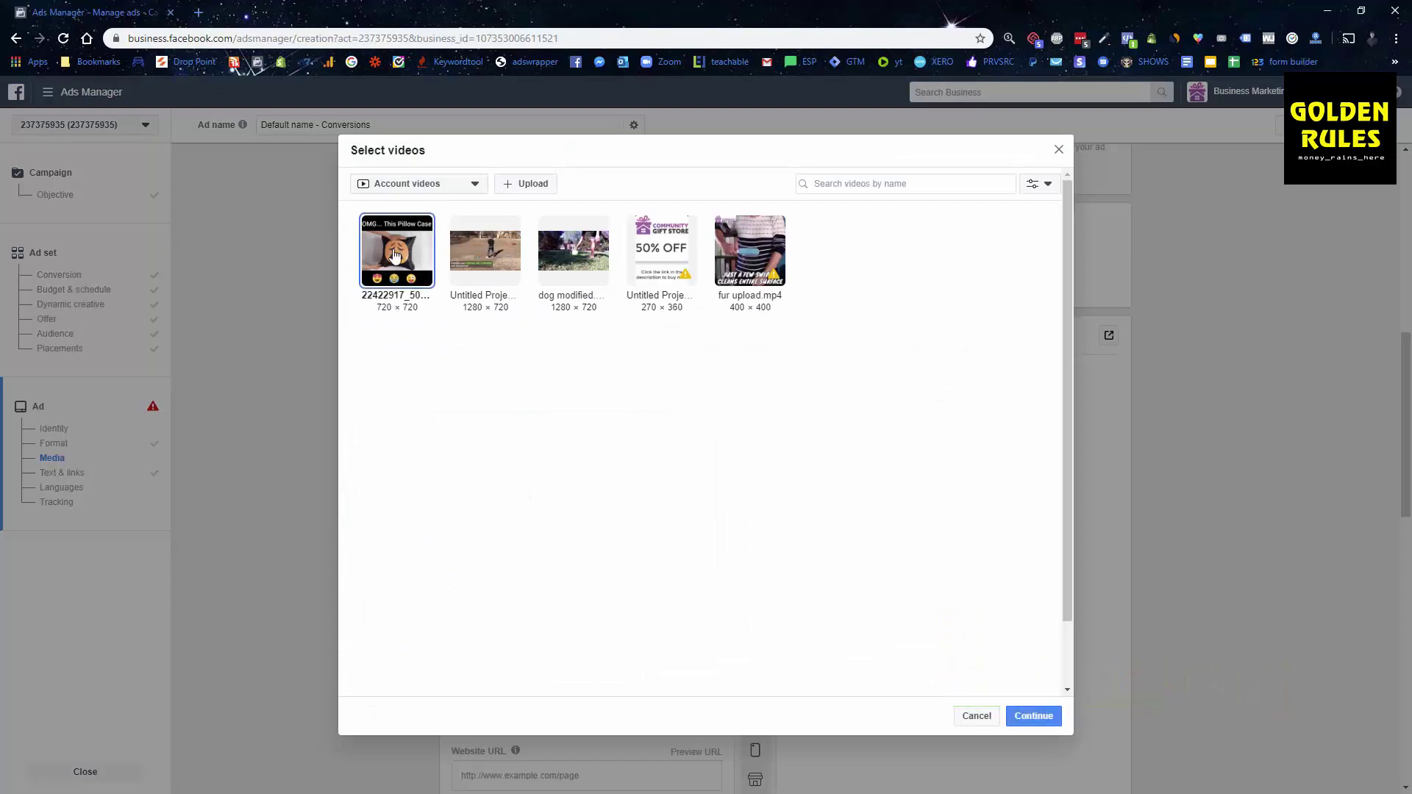
click(1035, 715)
scroll(820, 499, down, 2)
scroll(821, 499, down, 2)
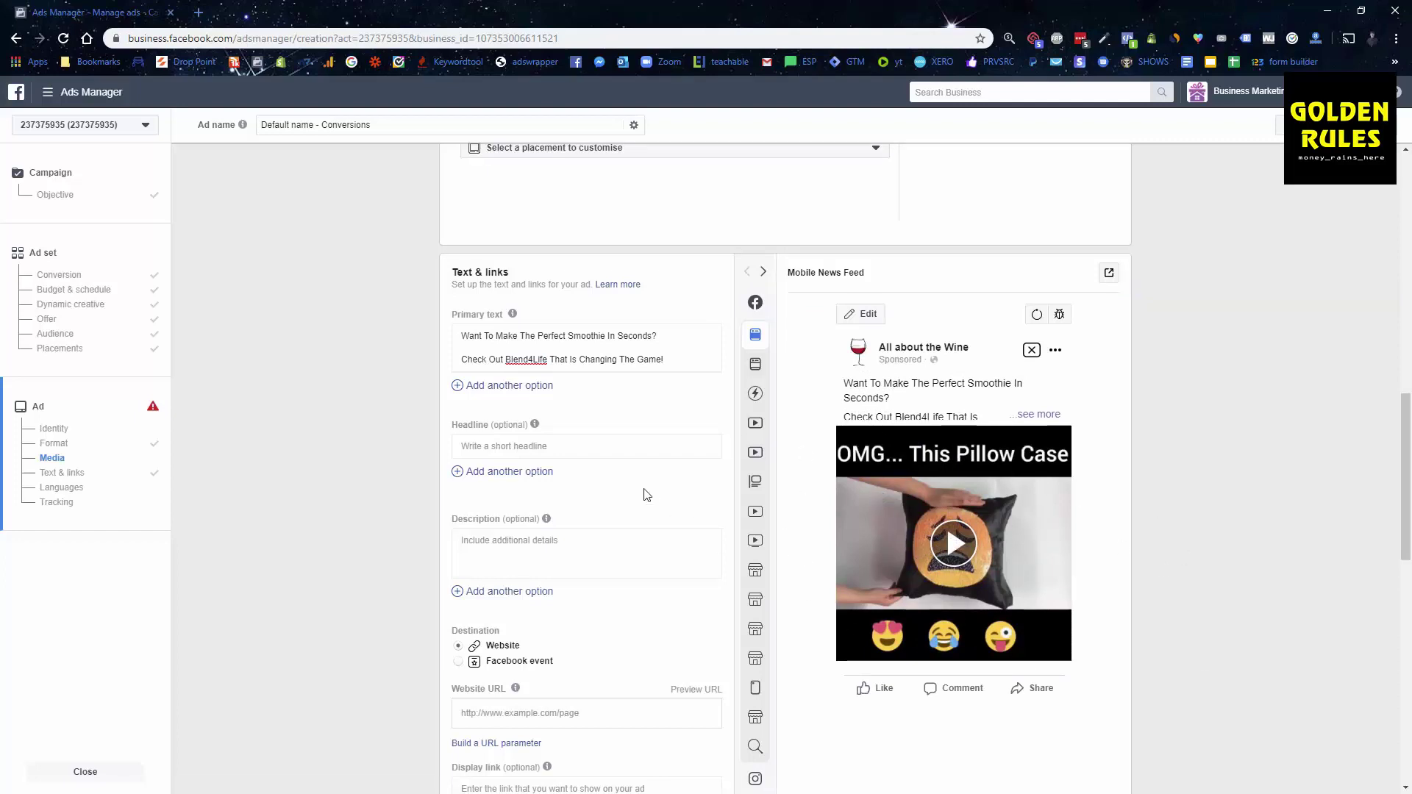
Step: Type the headline 'OMG This Pillow Is So Cool!!!!' and add red heart emojis around it
click(498, 445)
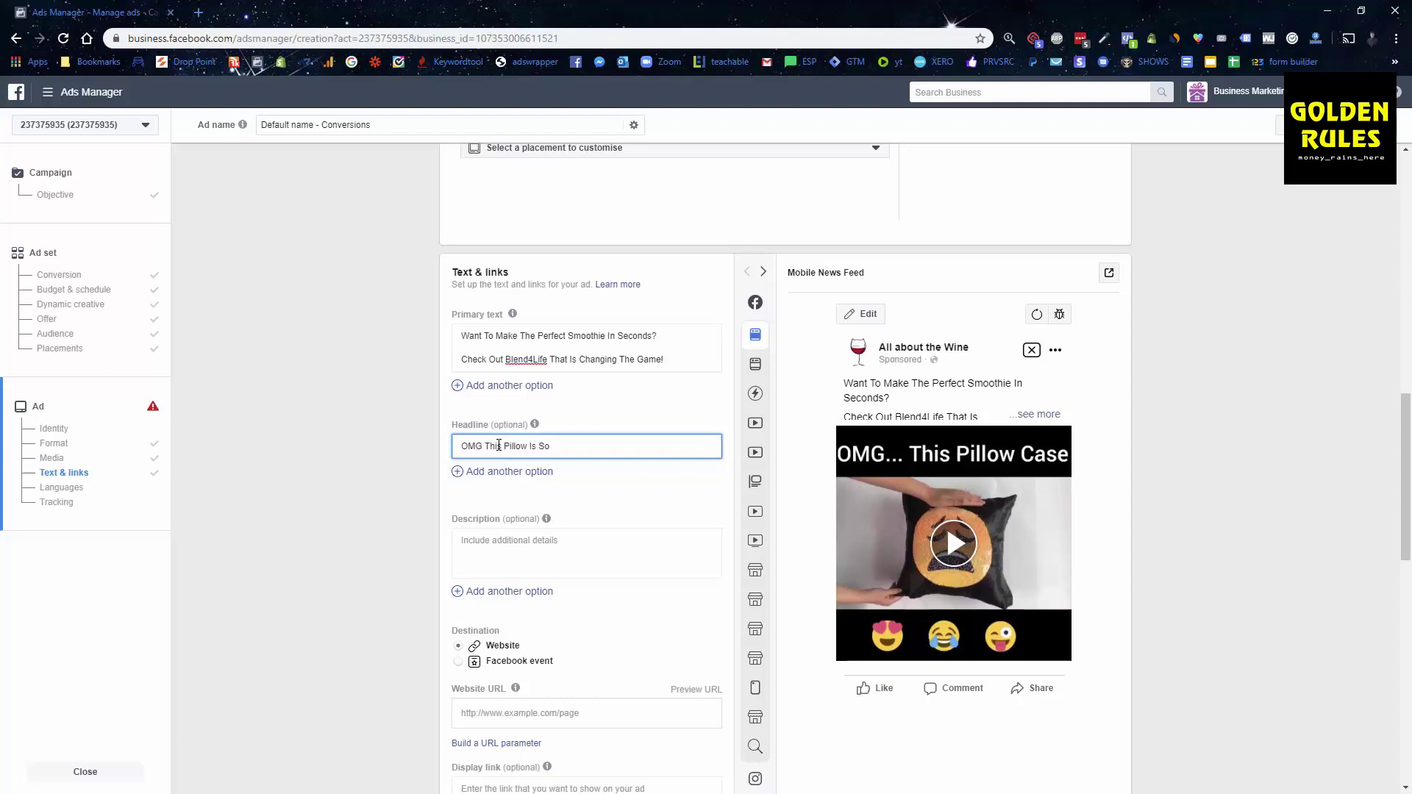
text(Cool!!!!)
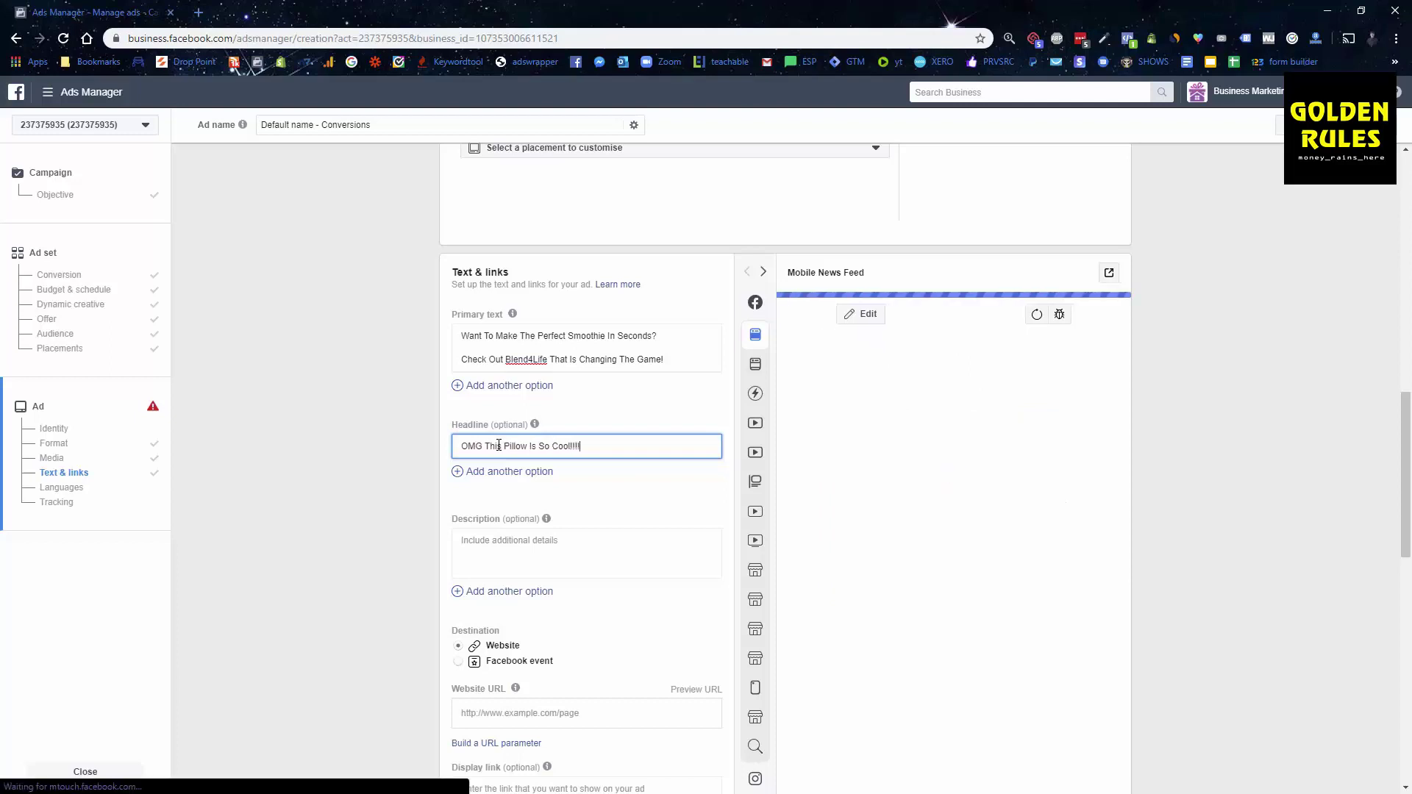
click(1198, 40)
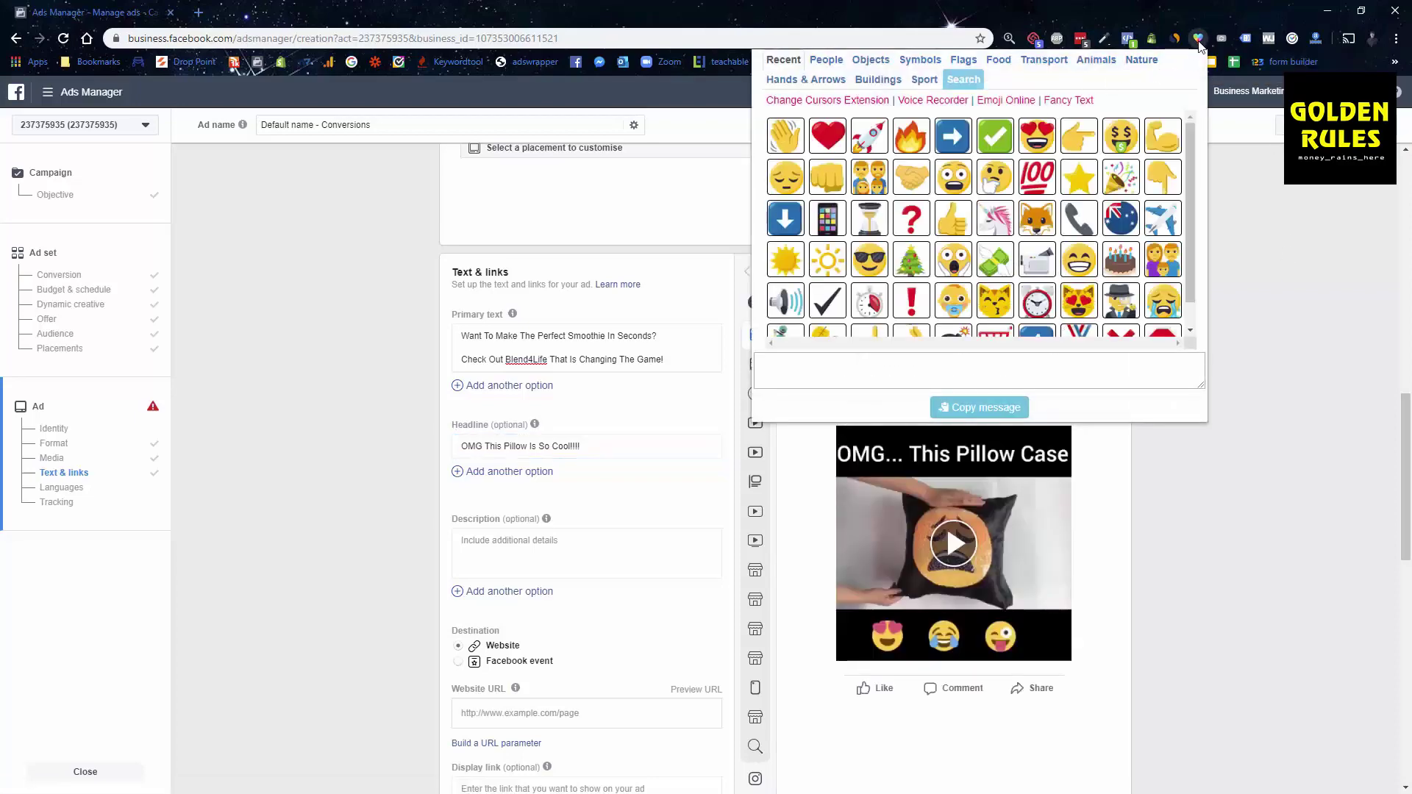
click(1198, 41)
click(1198, 42)
click(828, 136)
click(599, 451)
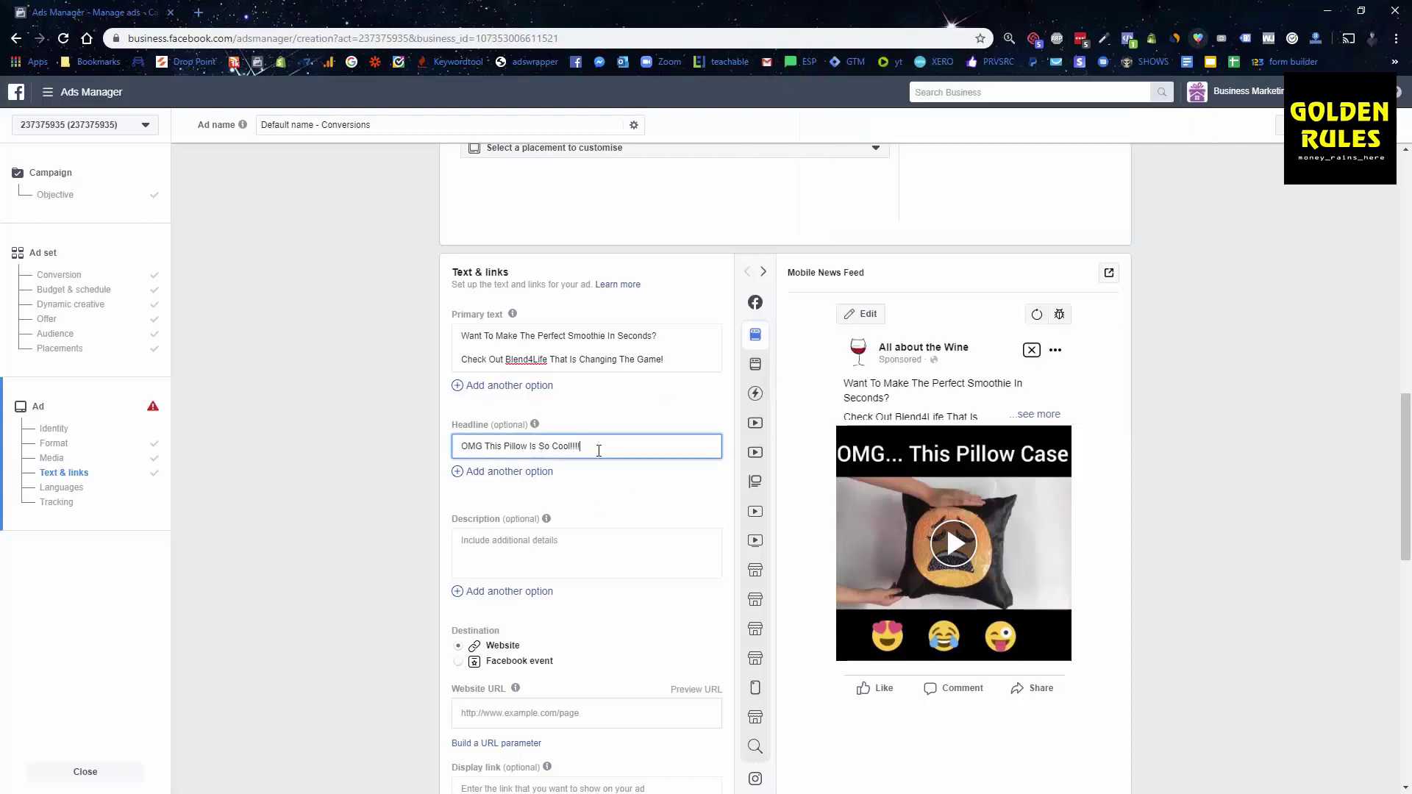
click(456, 451)
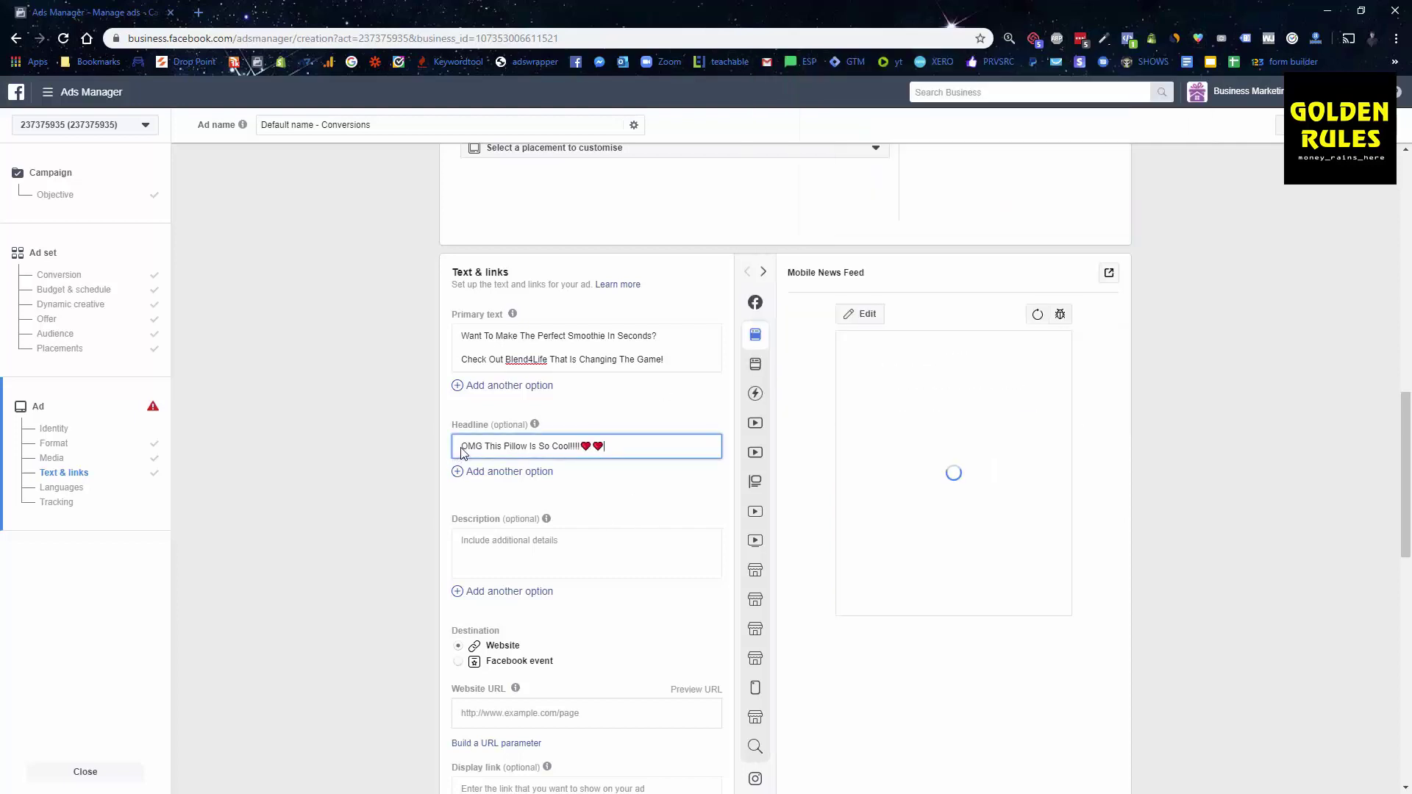
key(ctrl+v)
key(ctrl+v)
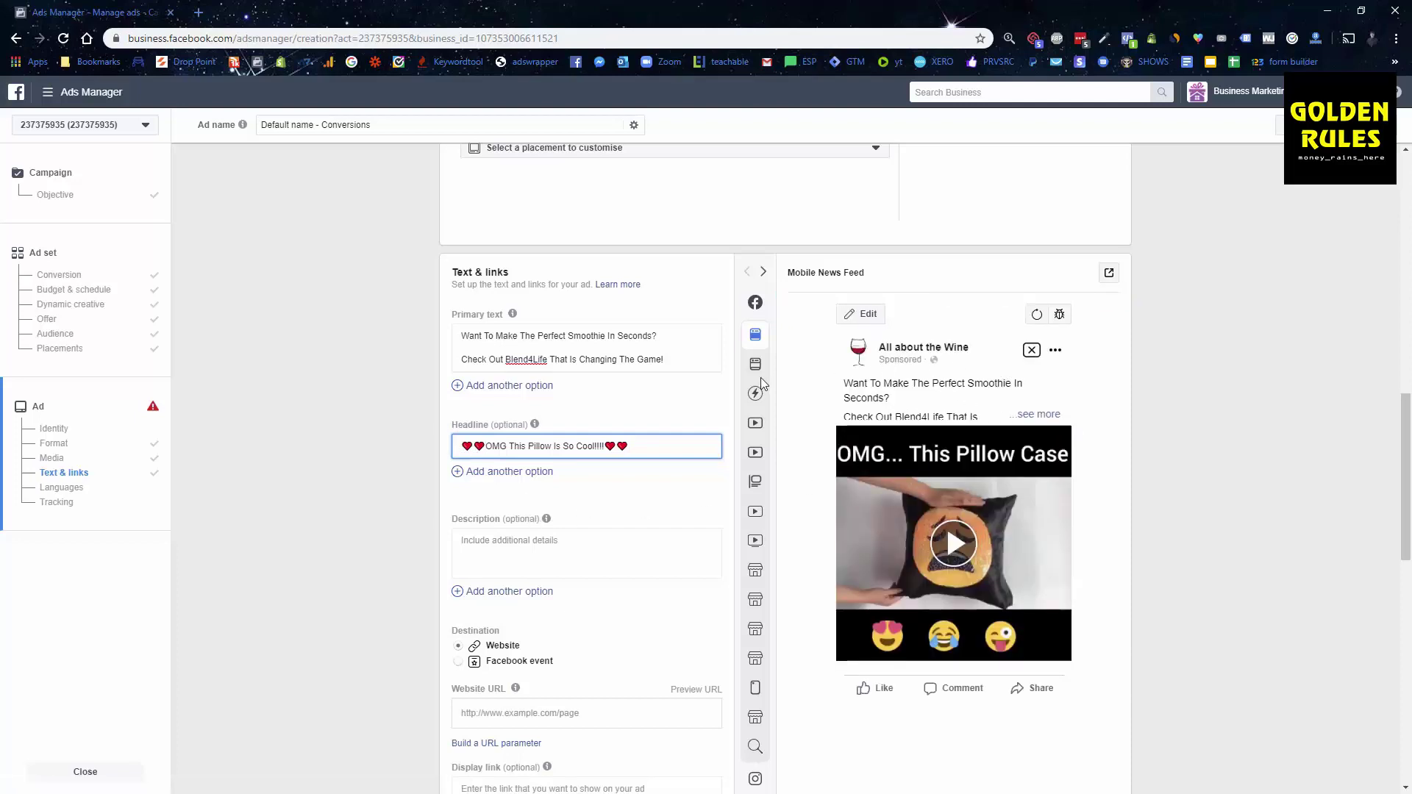
Step: Switch the ad preview to Desktop News Feed and look over the preview
click(858, 365)
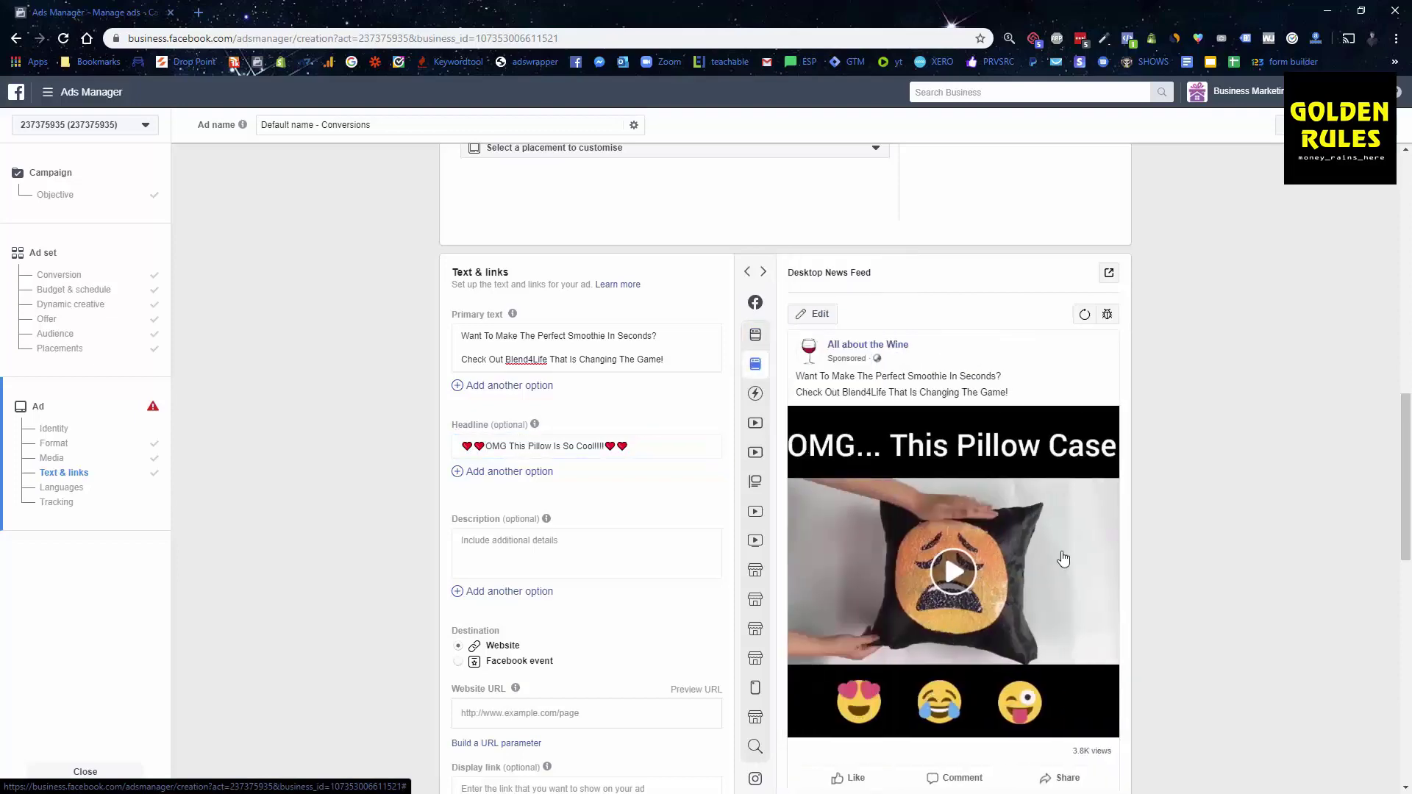
scroll(1059, 558, down, 3)
scroll(1030, 546, up, 3)
scroll(824, 563, down, 2)
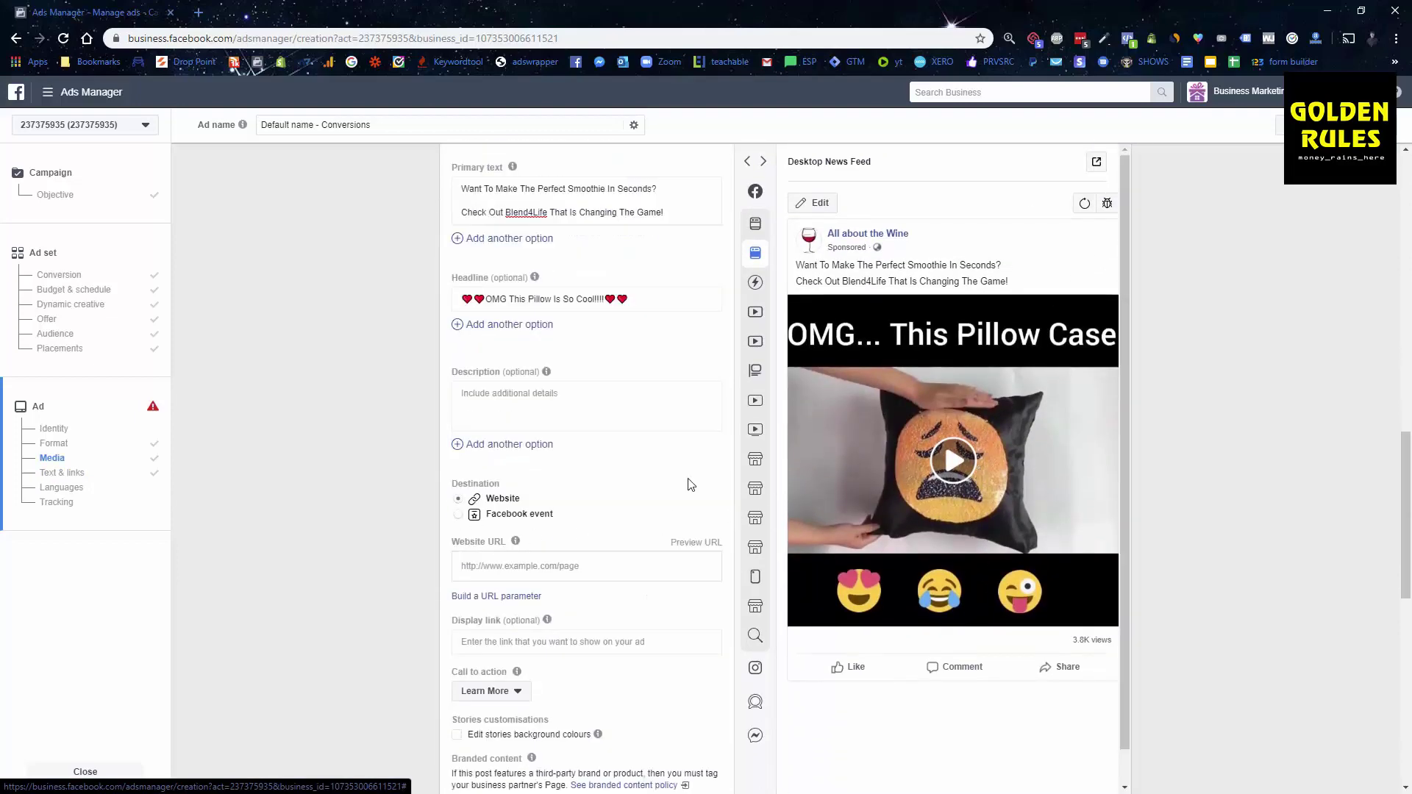
scroll(957, 449, up, 1)
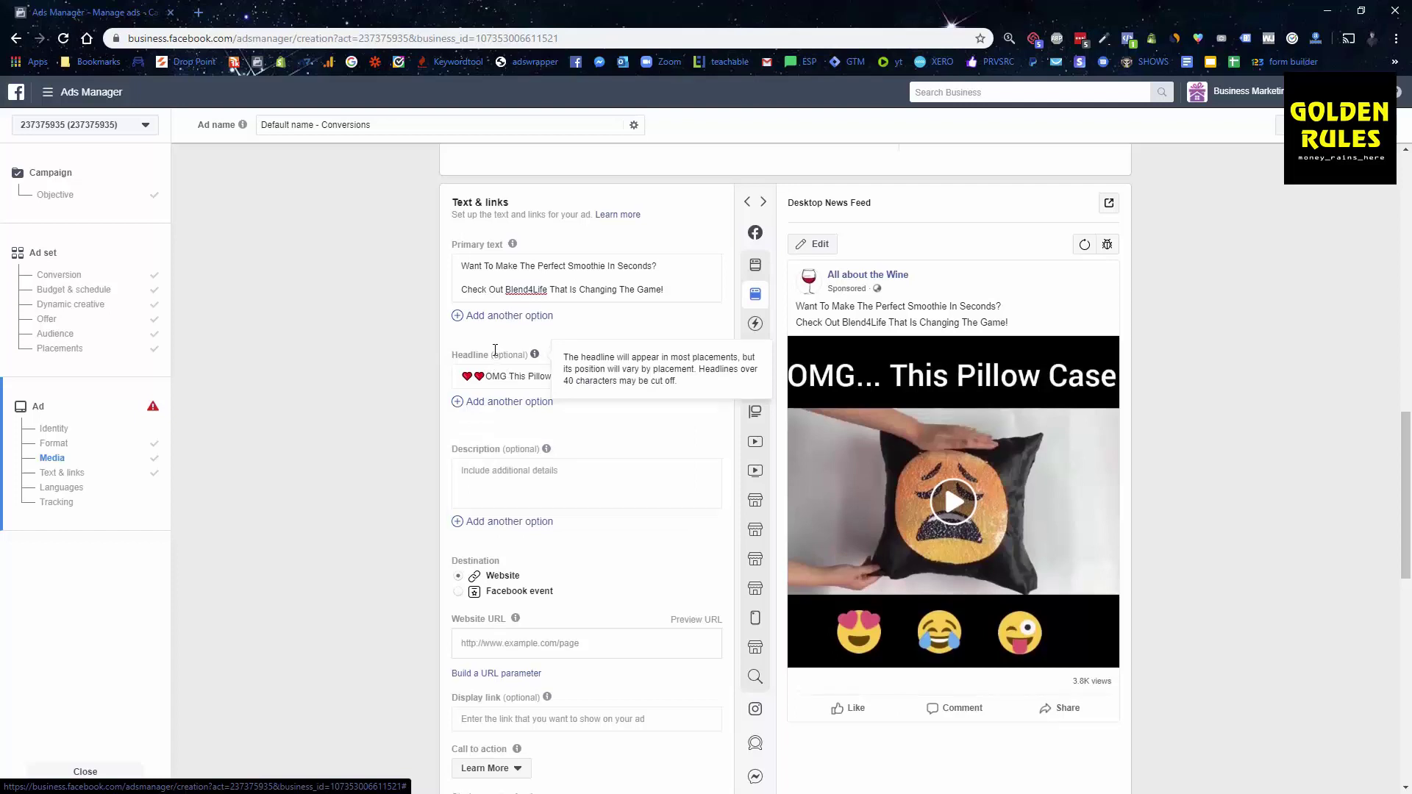
scroll(585, 351, up, 1)
Step: Check the Primary text and Description fields of the ad
click(585, 350)
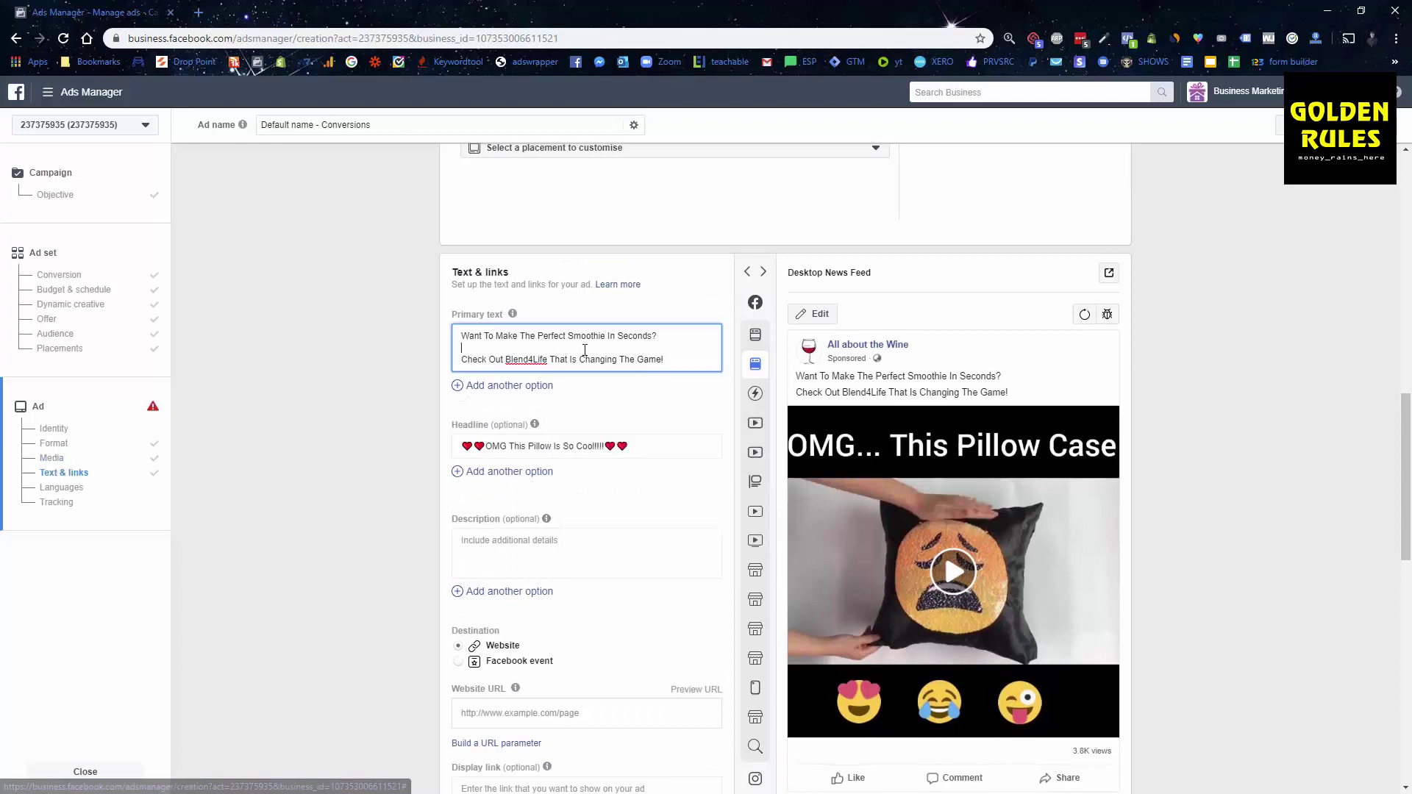
click(508, 537)
scroll(508, 536, down, 2)
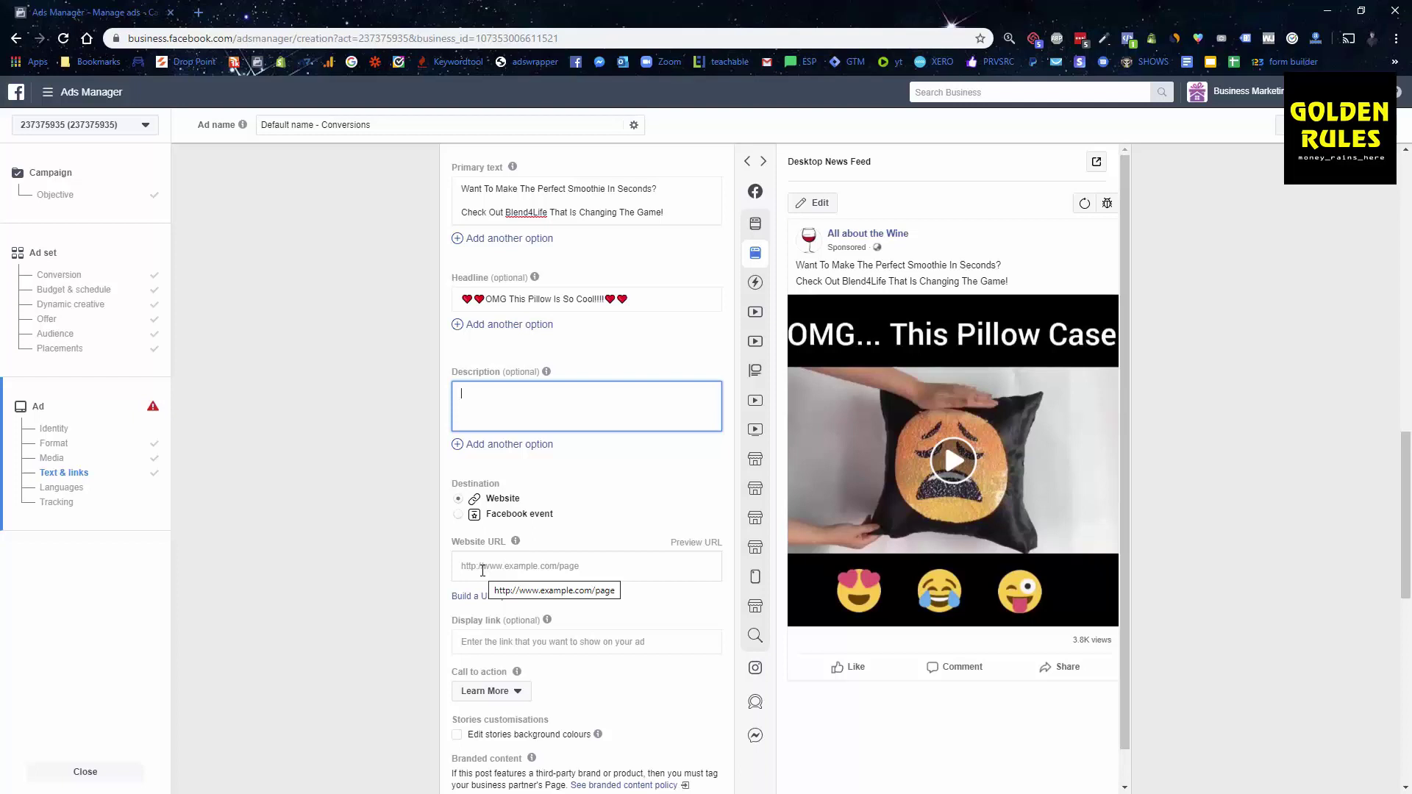
scroll(482, 570, down, 2)
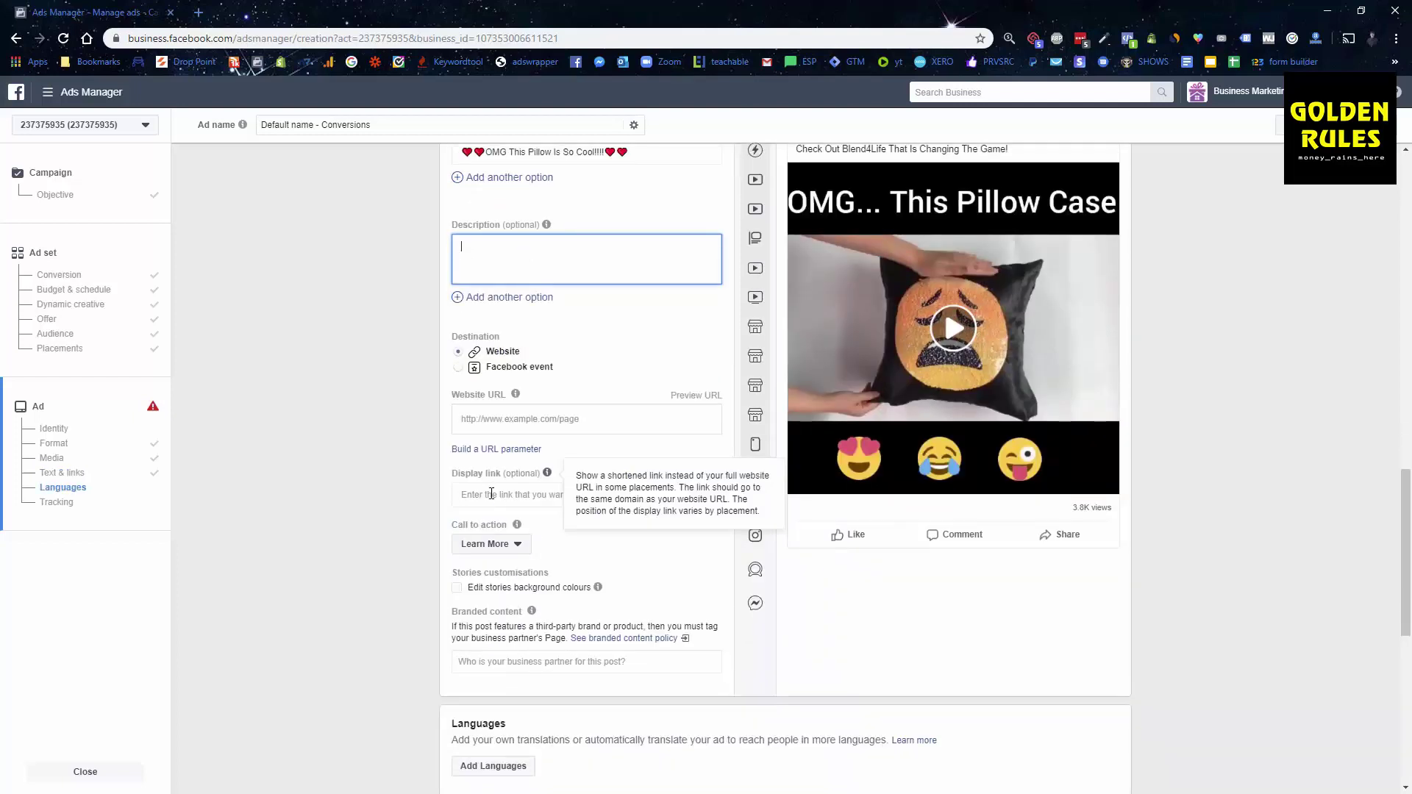
Step: Change the call to action from Learn More to Shop Now
click(487, 494)
click(500, 545)
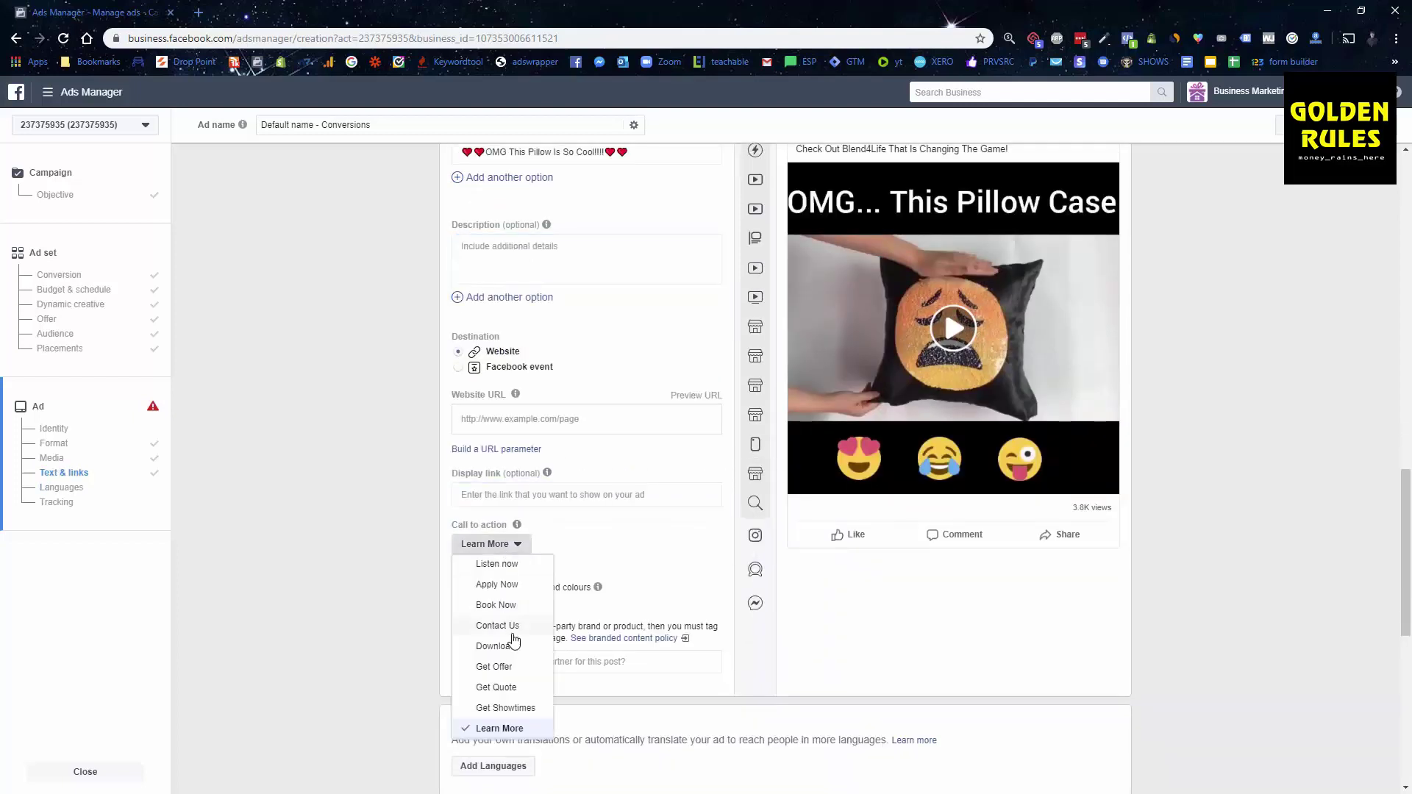
scroll(515, 662, down, 3)
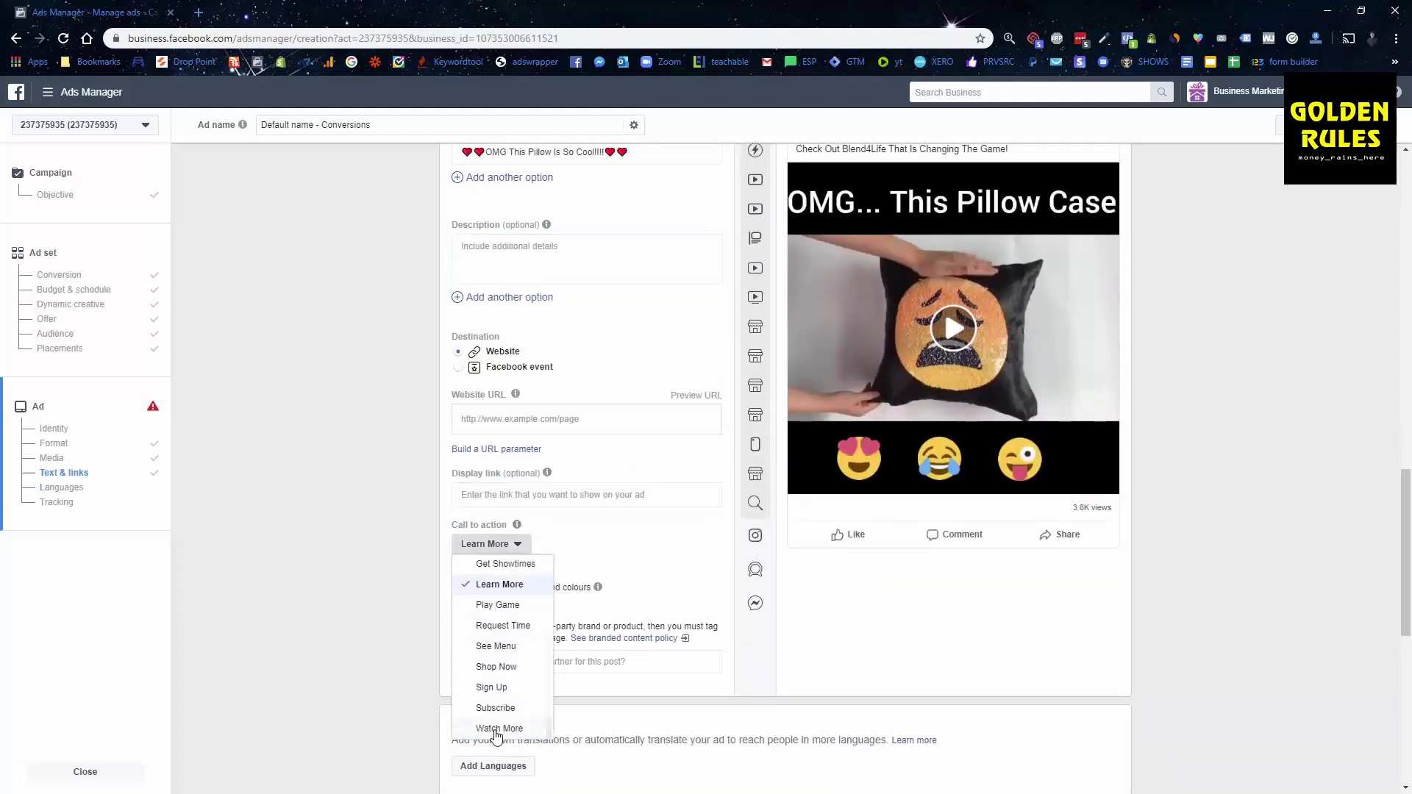
click(496, 667)
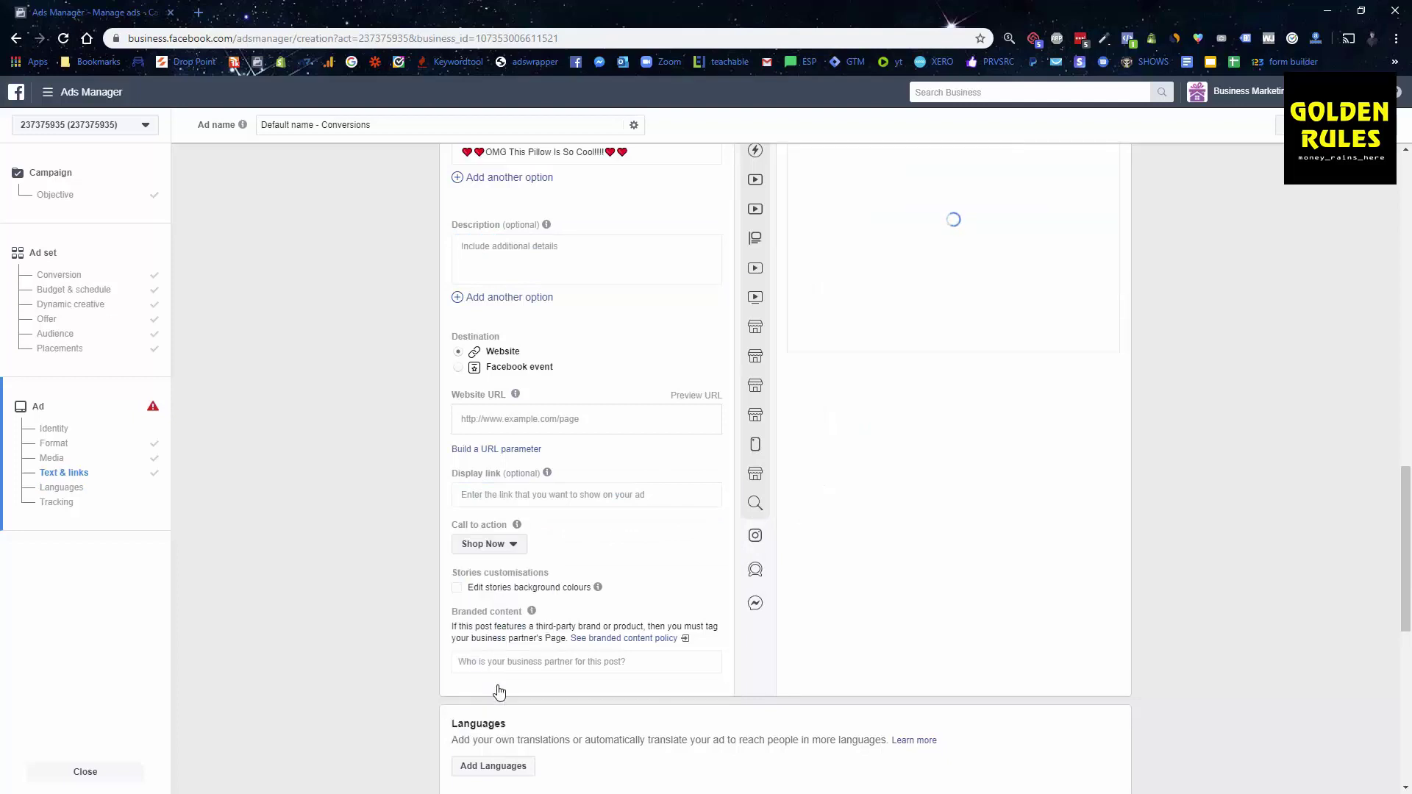
Step: Switch the ad preview back to Mobile News Feed
mouse_move(735, 214)
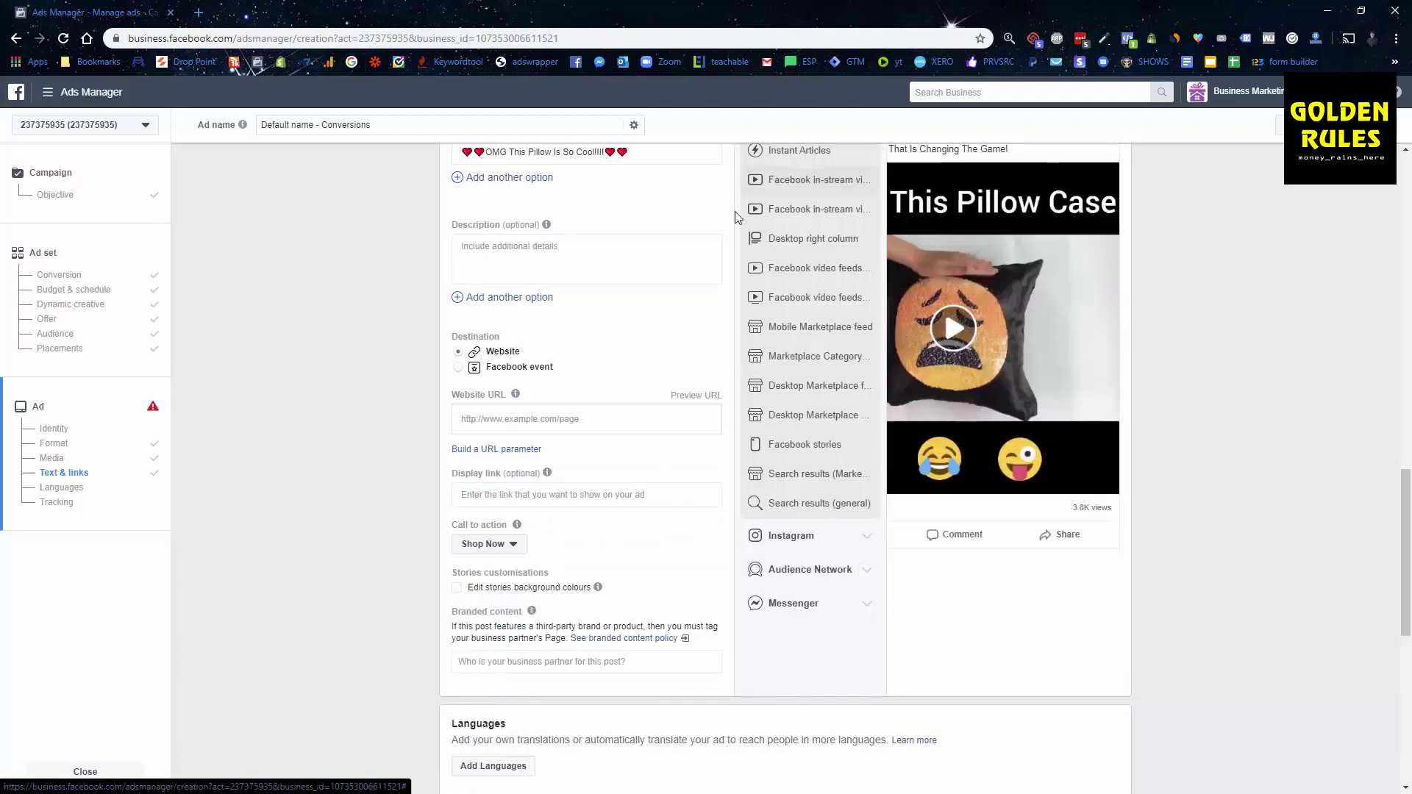
scroll(772, 235, up, 2)
click(788, 257)
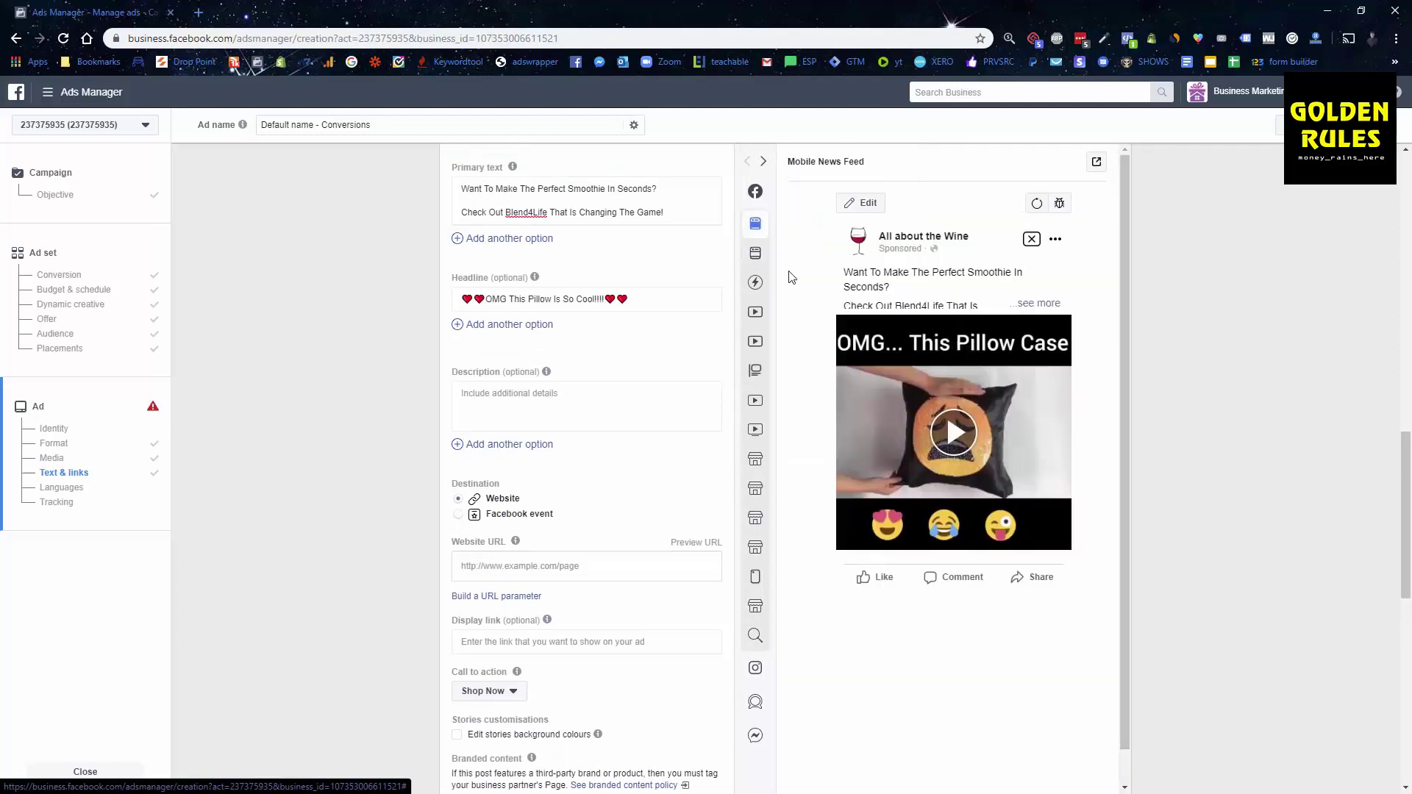
scroll(272, 307, down, 3)
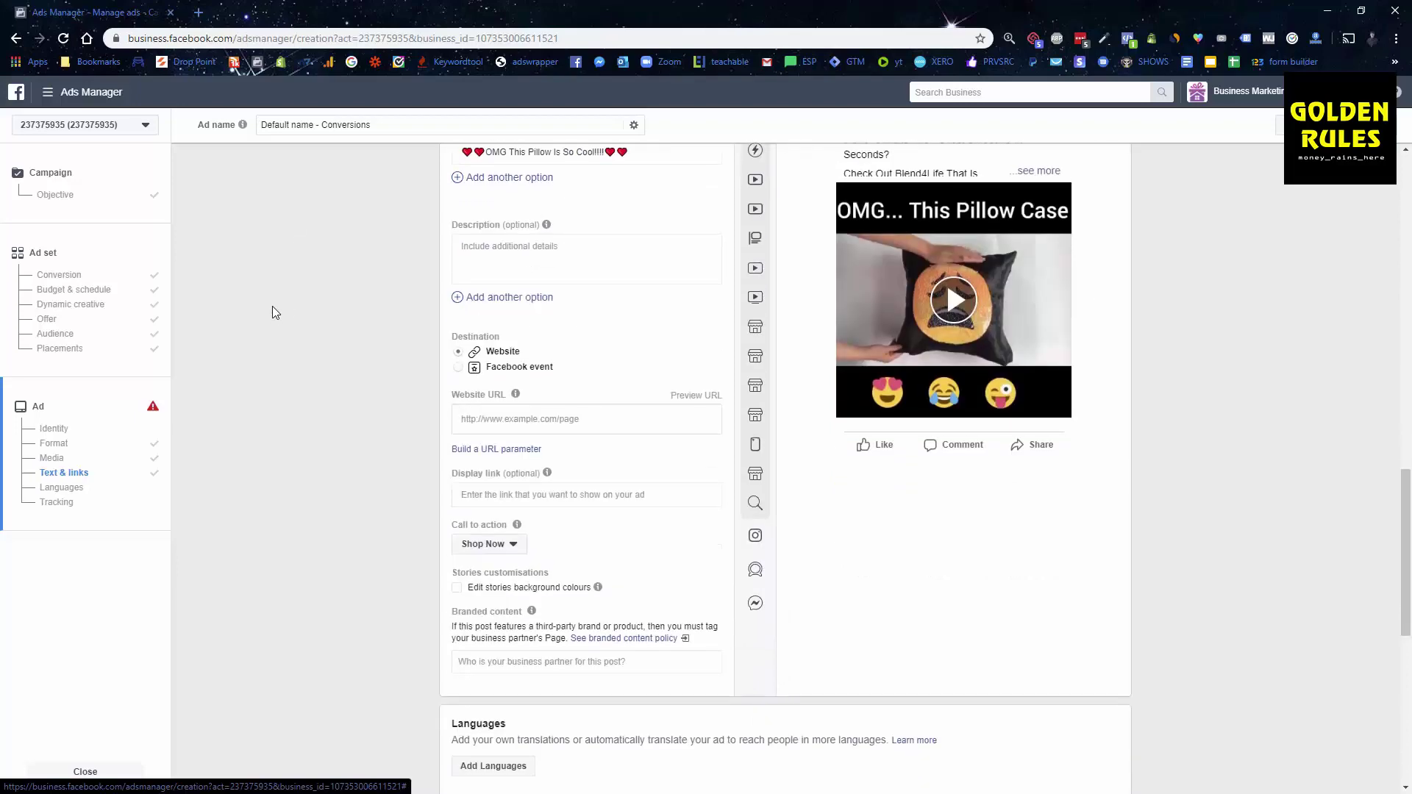
scroll(309, 368, up, 5)
scroll(359, 431, up, 3)
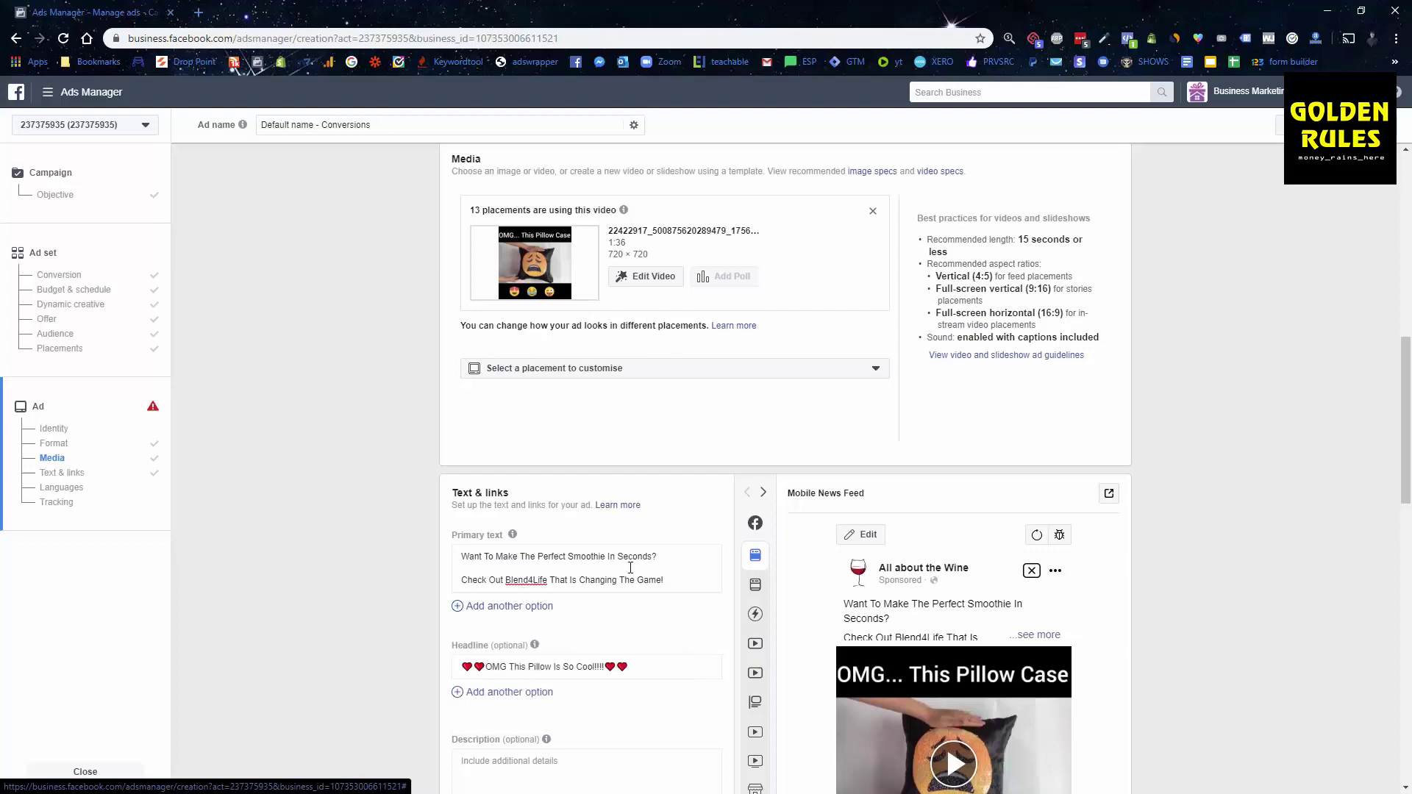
scroll(621, 563, down, 1)
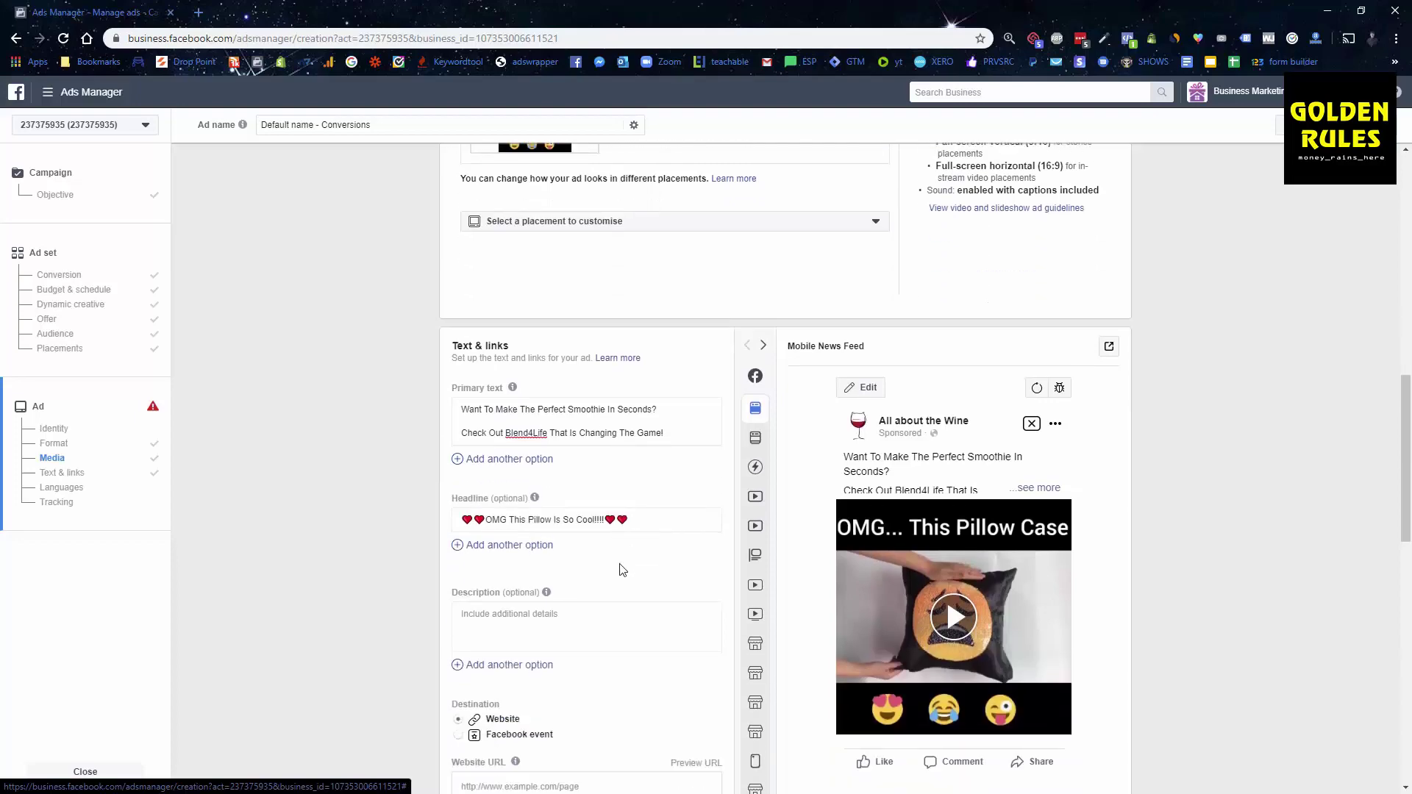
scroll(598, 578, down, 4)
click(579, 571)
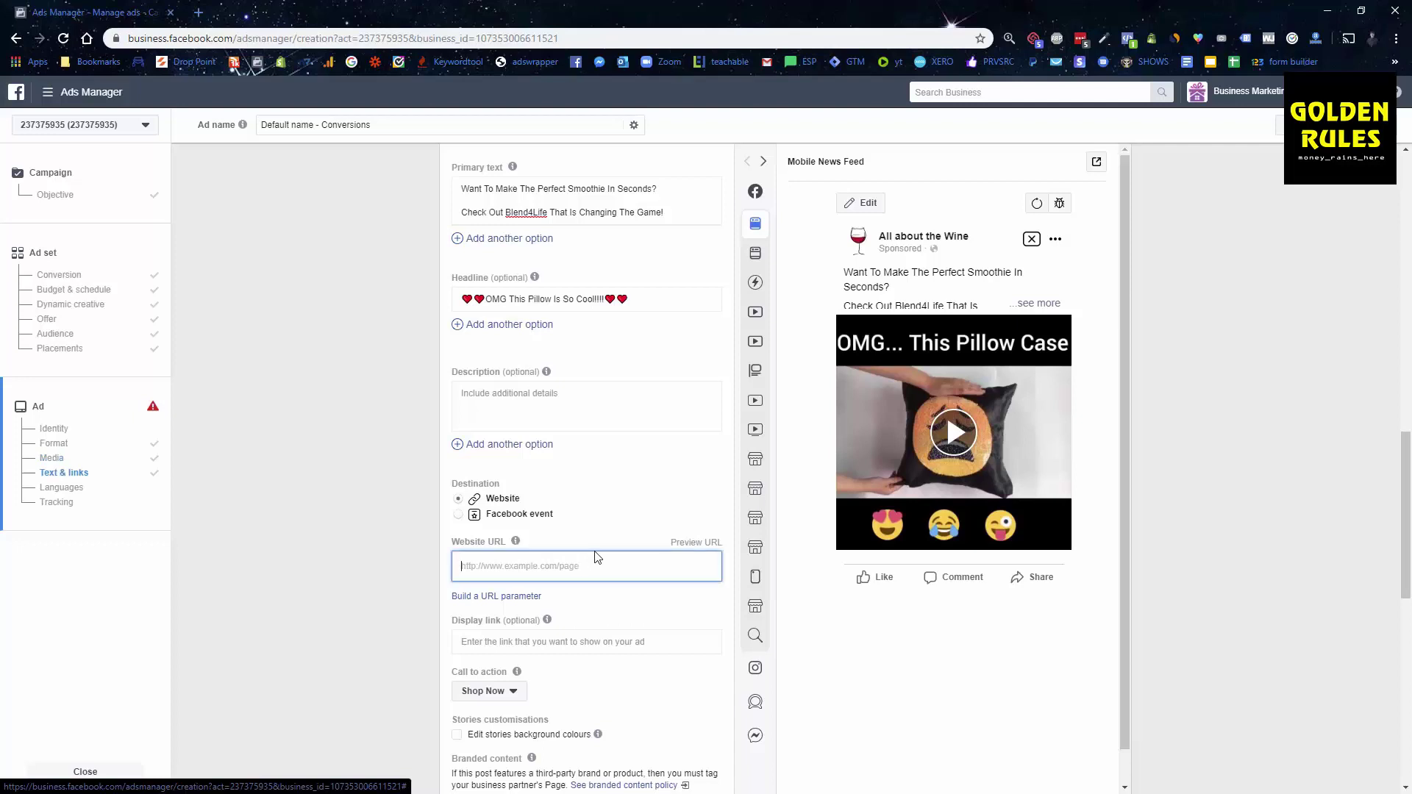
text(www.dogs.com)
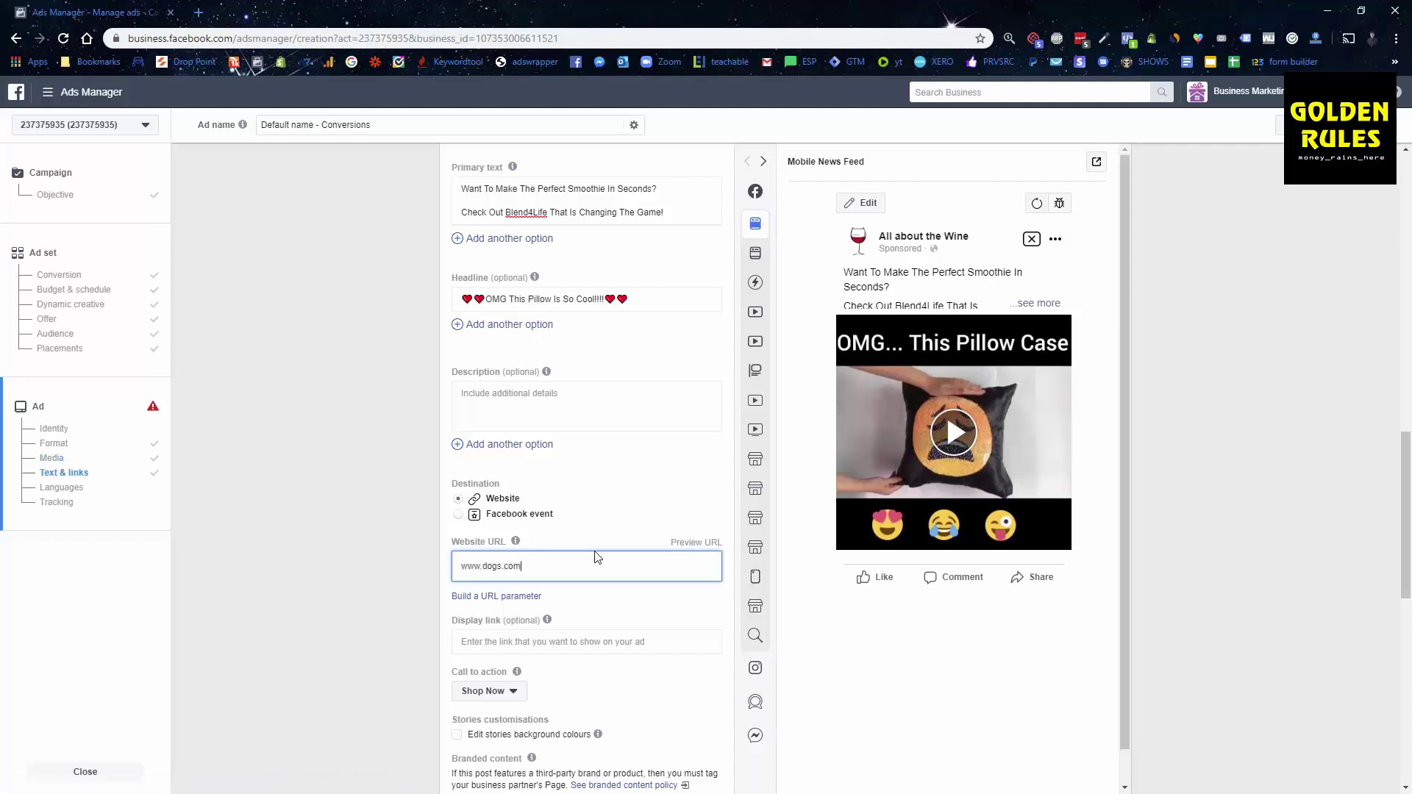
key(Tab)
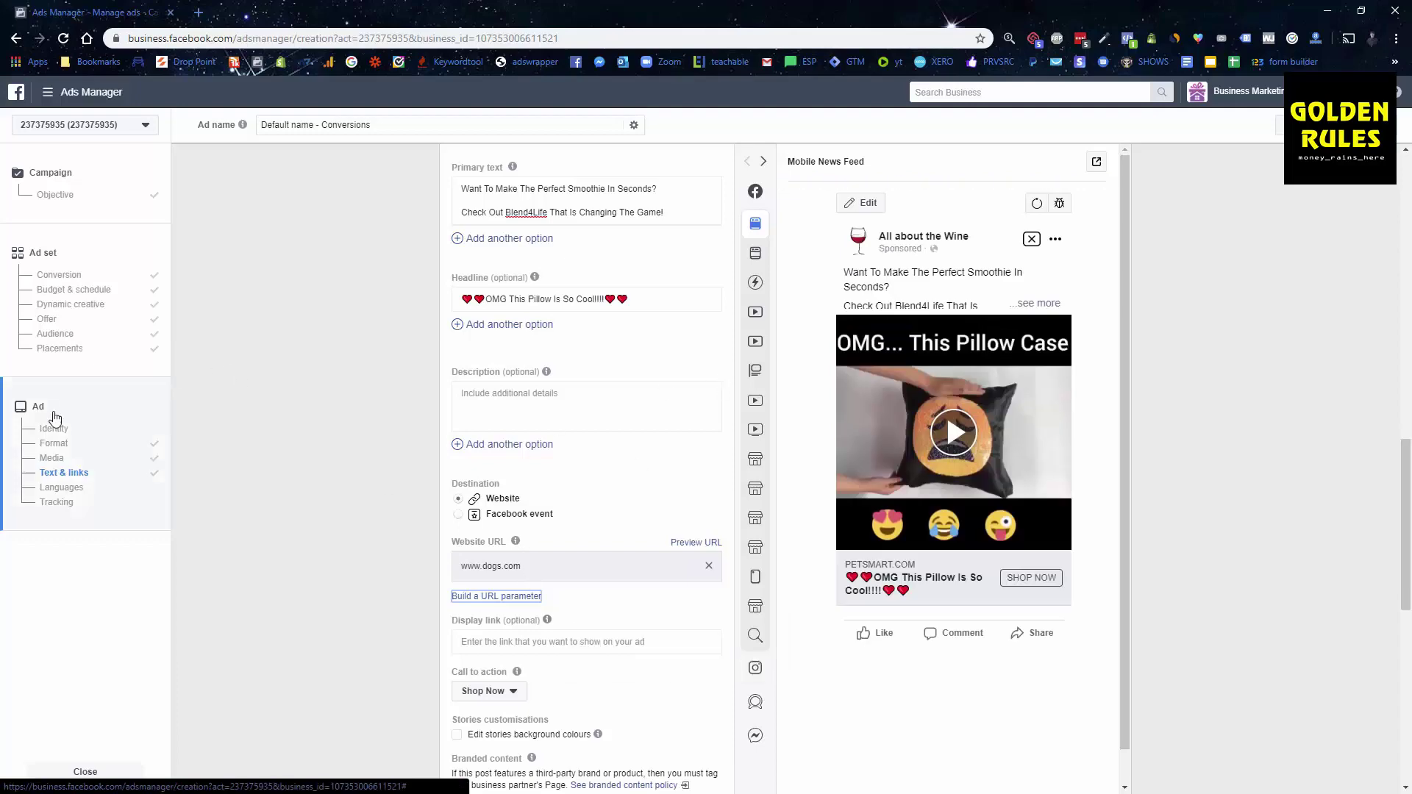
scroll(515, 492, down, 5)
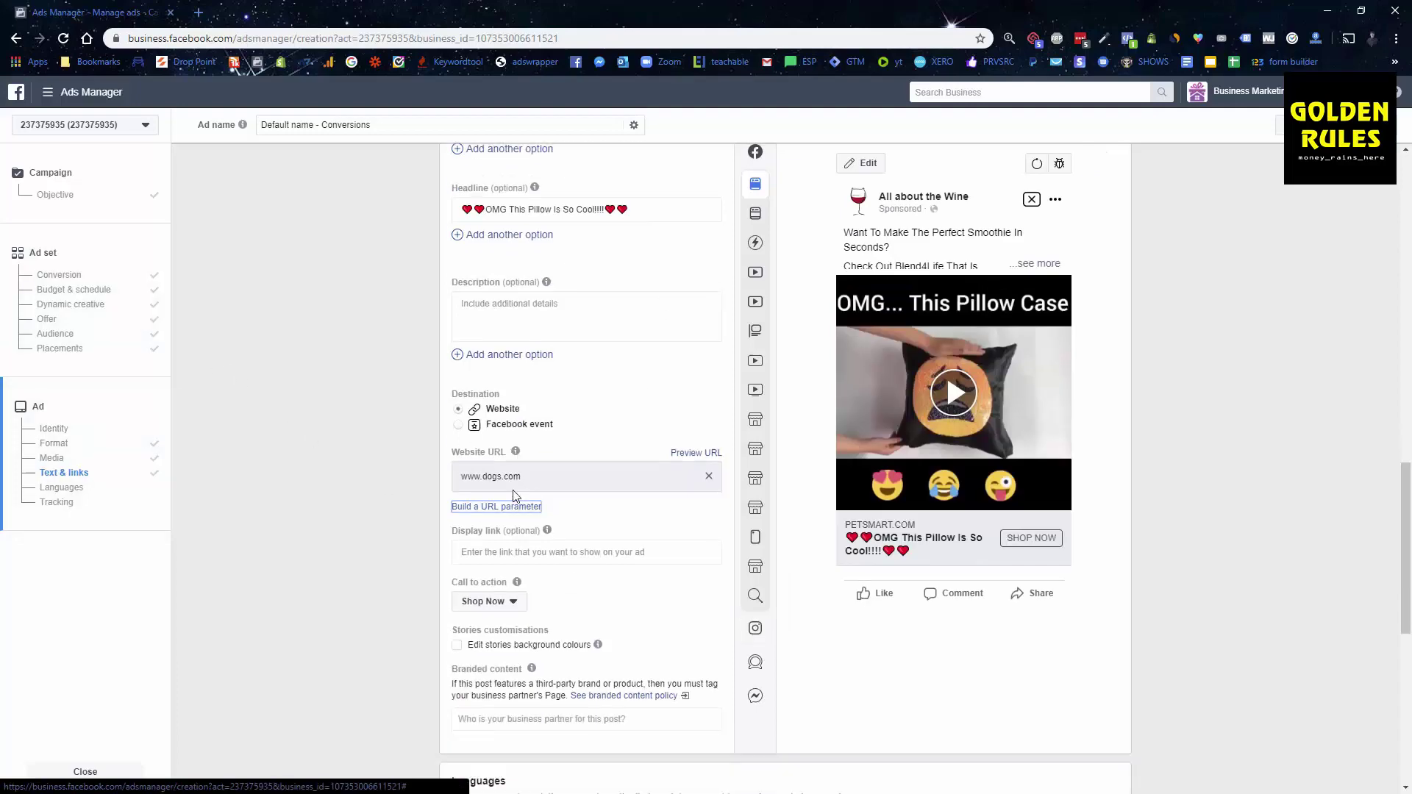
scroll(687, 665, down, 2)
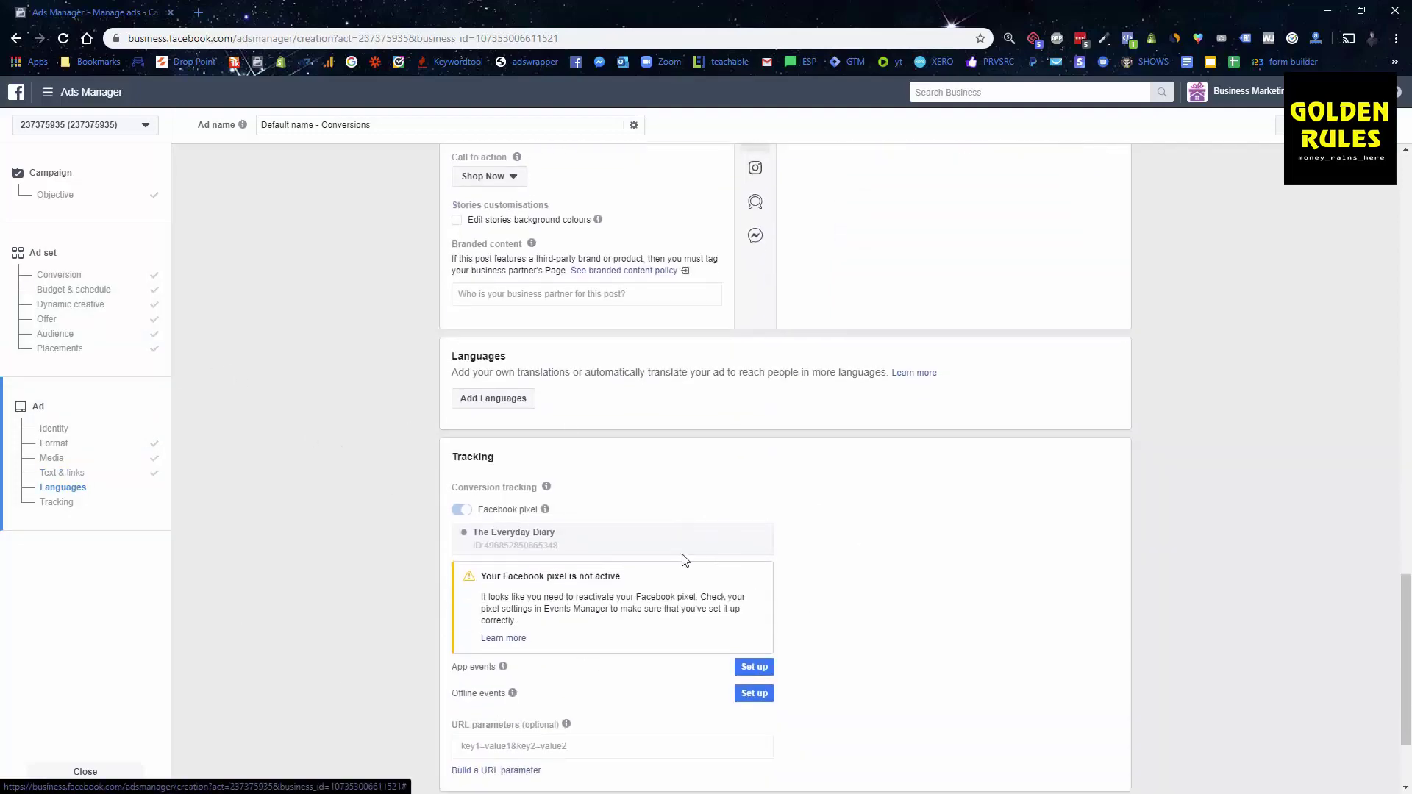
Step: Confirm the campaign, ad set and ad to start publishing
mouse_move(519, 509)
scroll(838, 625, down, 2)
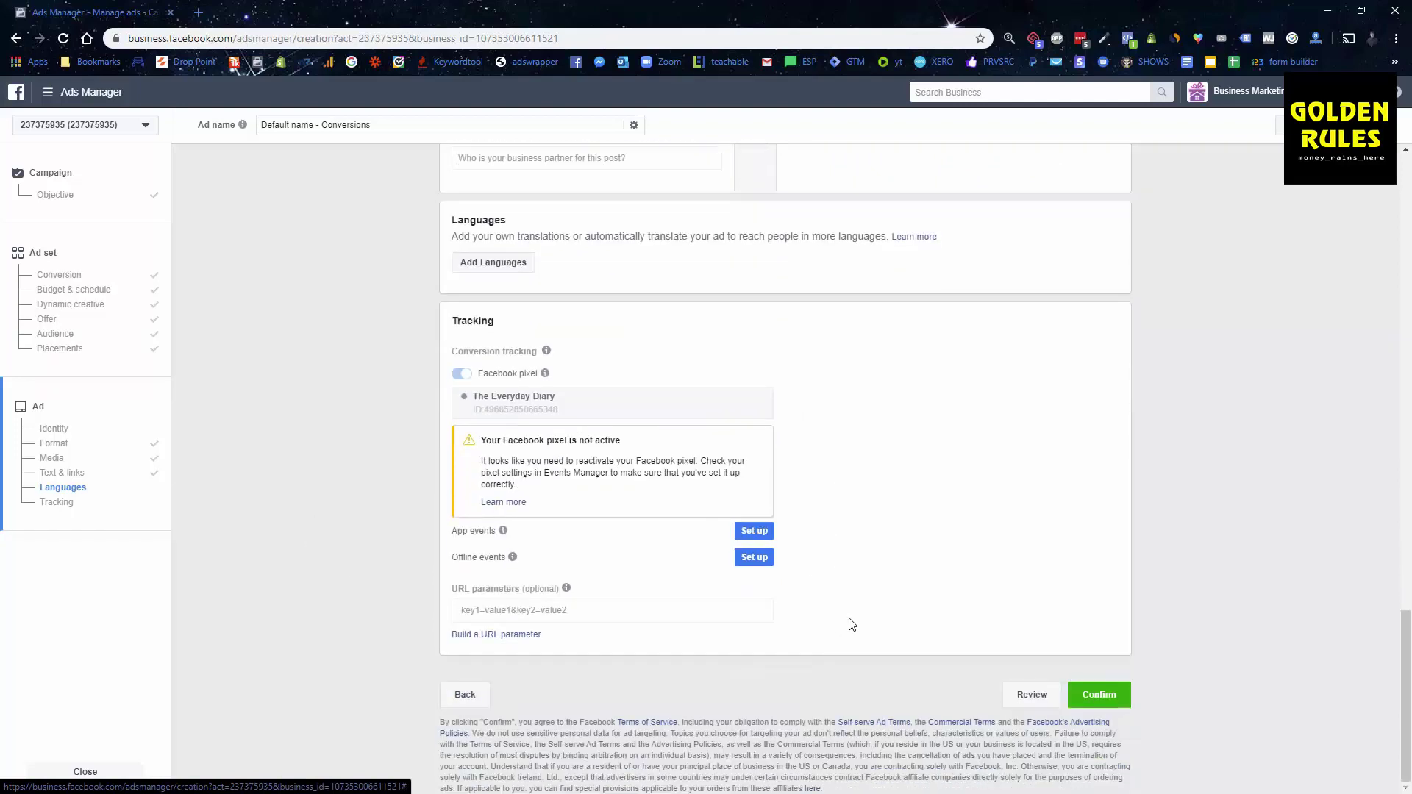
click(1100, 705)
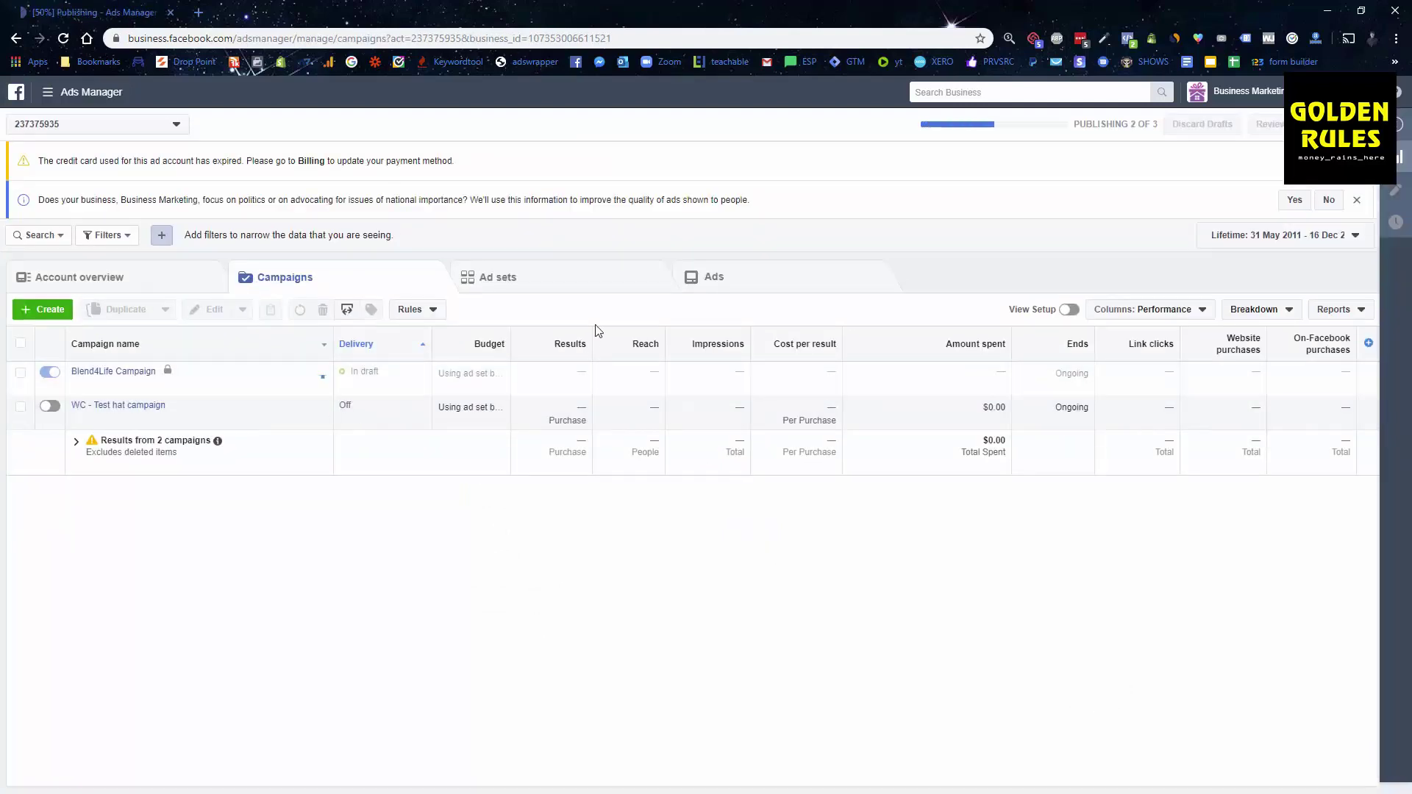
Step: Open the Blend4Life Campaign and US,CA,GB - 25+ ad set to confirm they are In review
drag(1108, 124, 1148, 126)
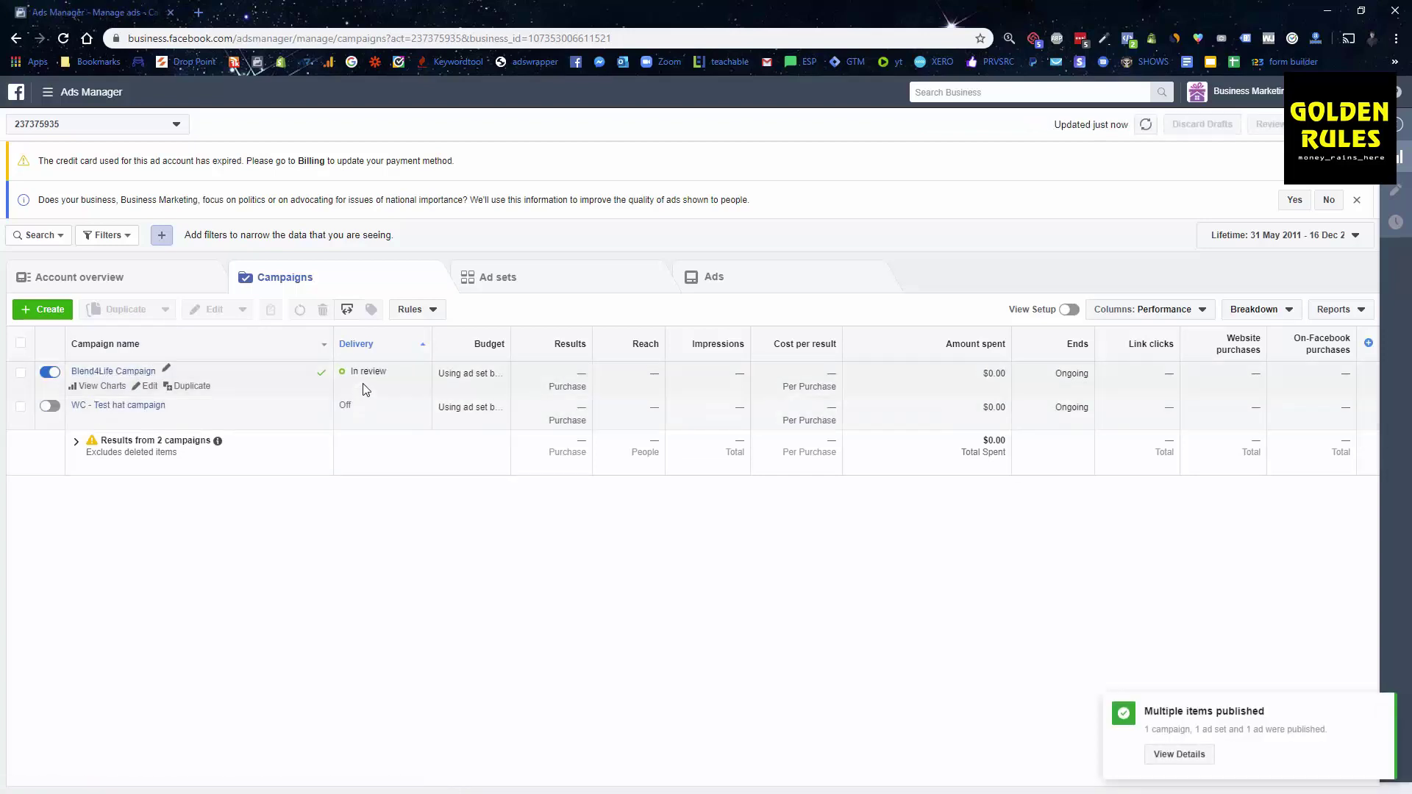
click(103, 372)
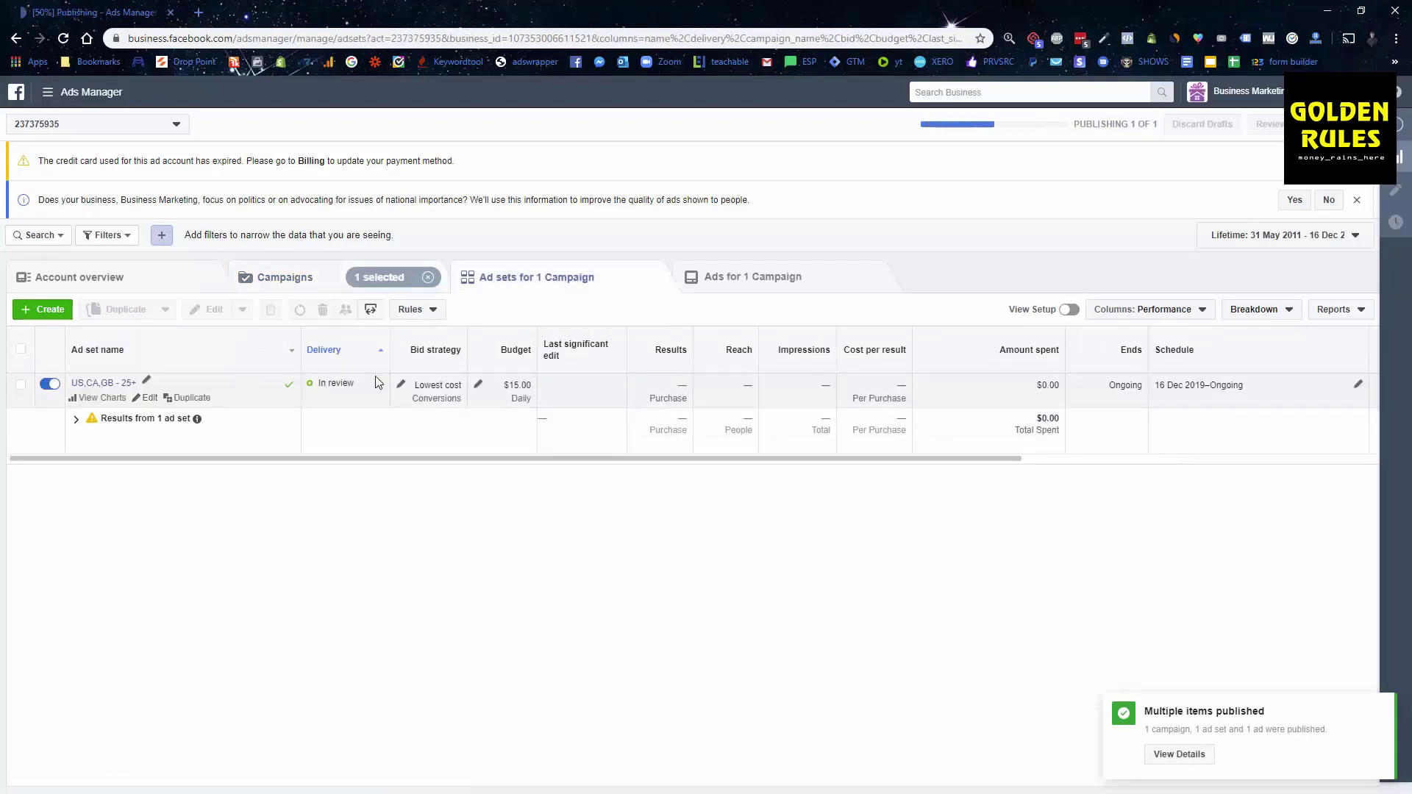
click(92, 383)
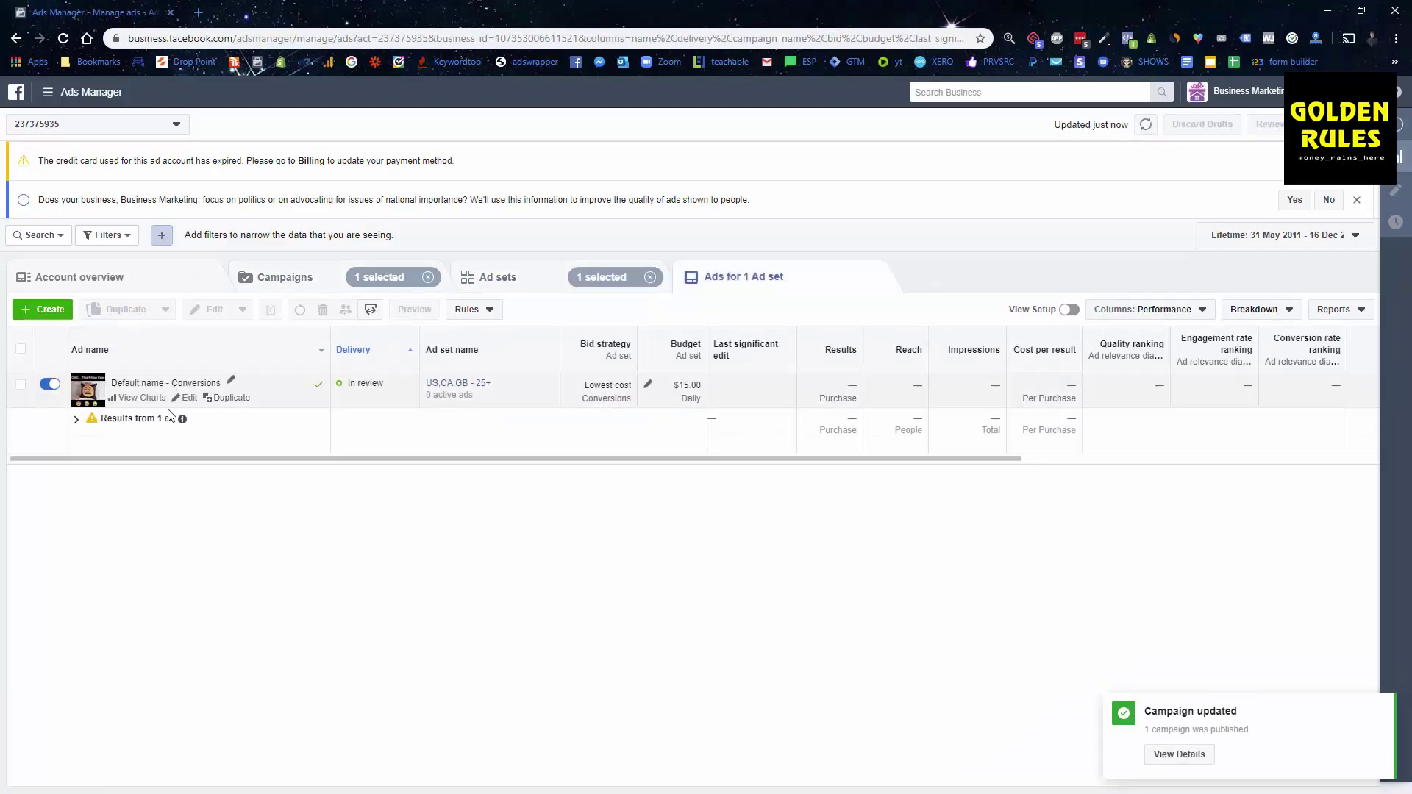
click(491, 284)
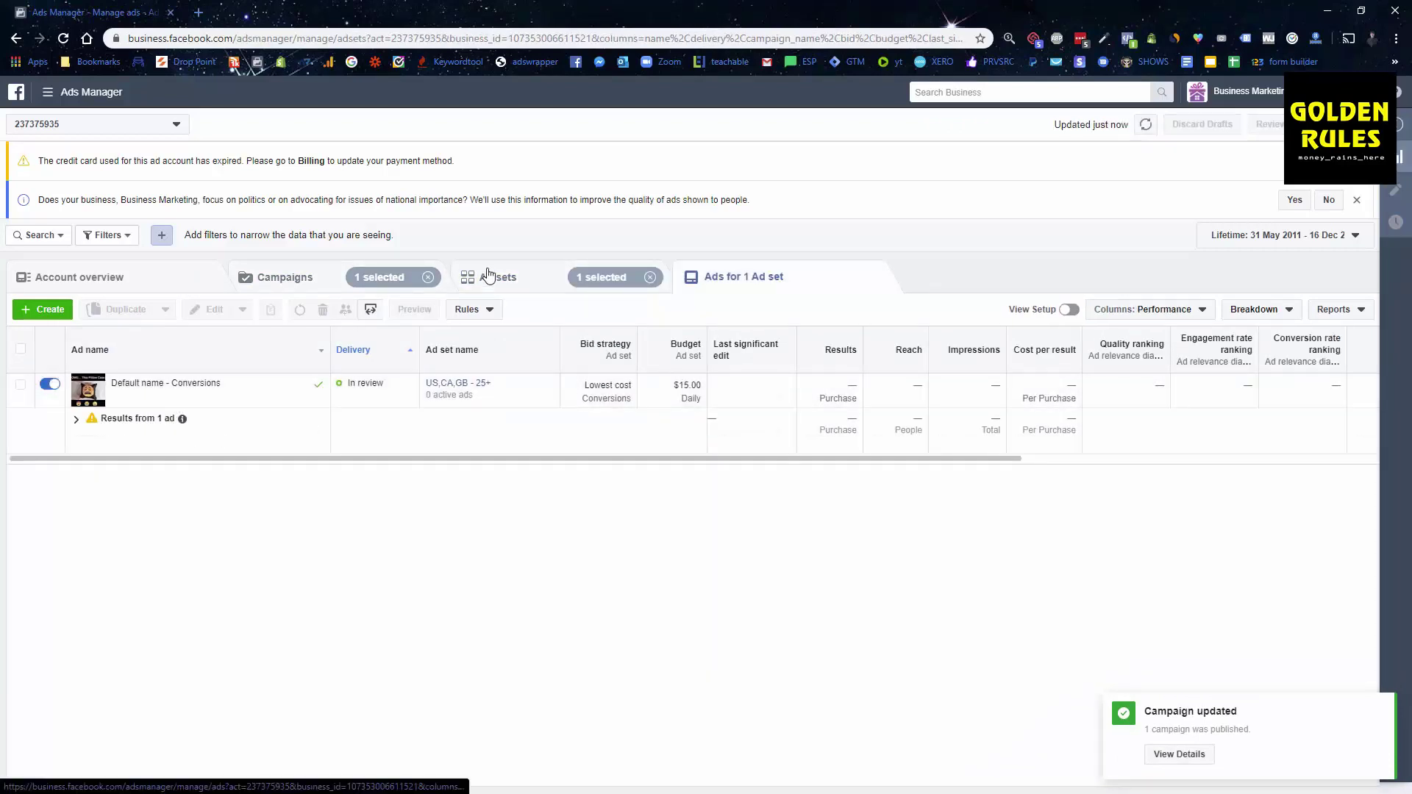